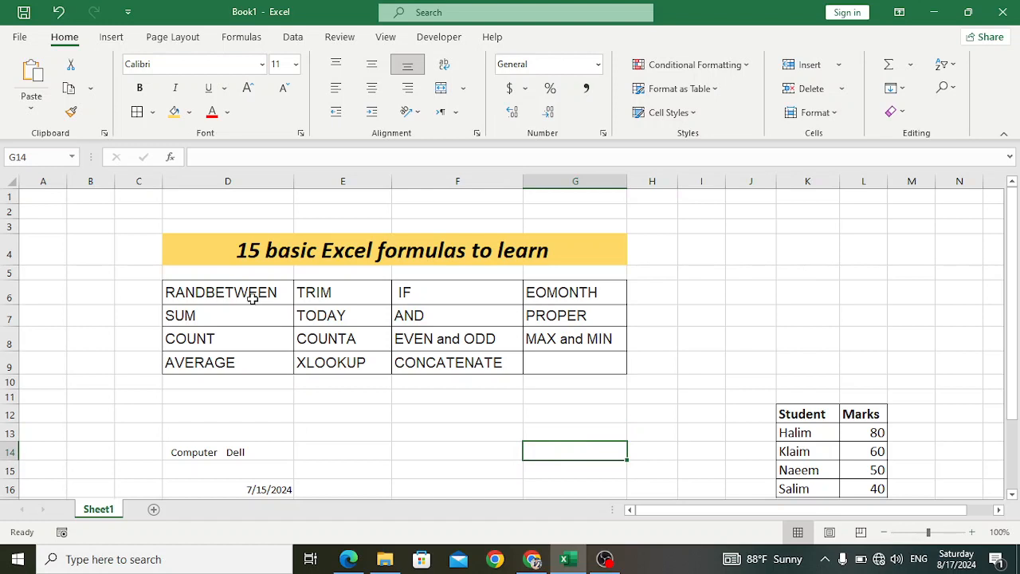
Step: Make row 22 taller to give the RANDBETWEEN example in column F more room
click(252, 295)
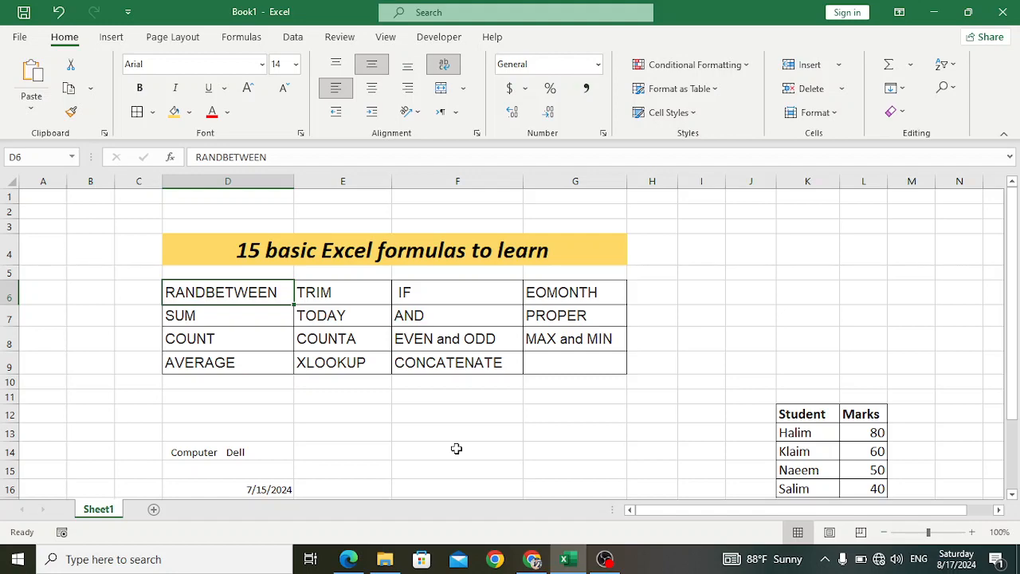
scroll(457, 448, down, 2)
scroll(522, 430, down, 2)
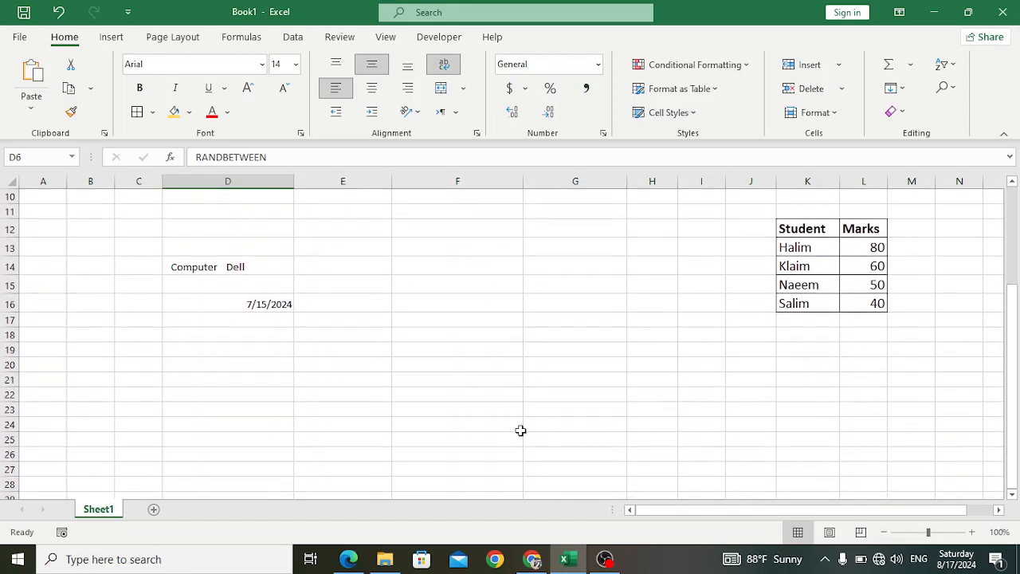
click(450, 396)
drag(12, 402, 12, 411)
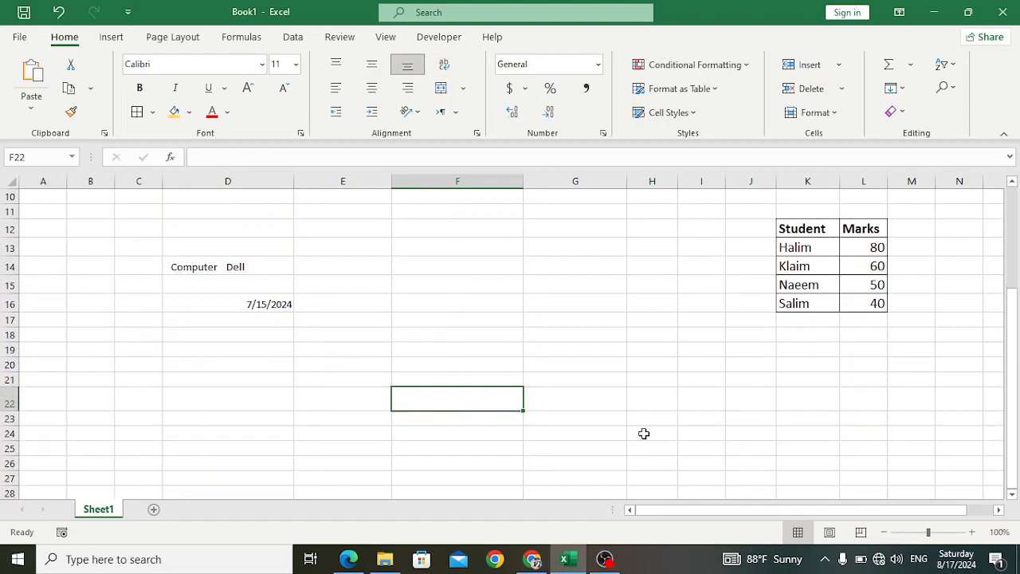
Step: Enter =RANDBETWEEN(100,200) in cell F22 to generate a random number between 100 and 200
text(=reand)
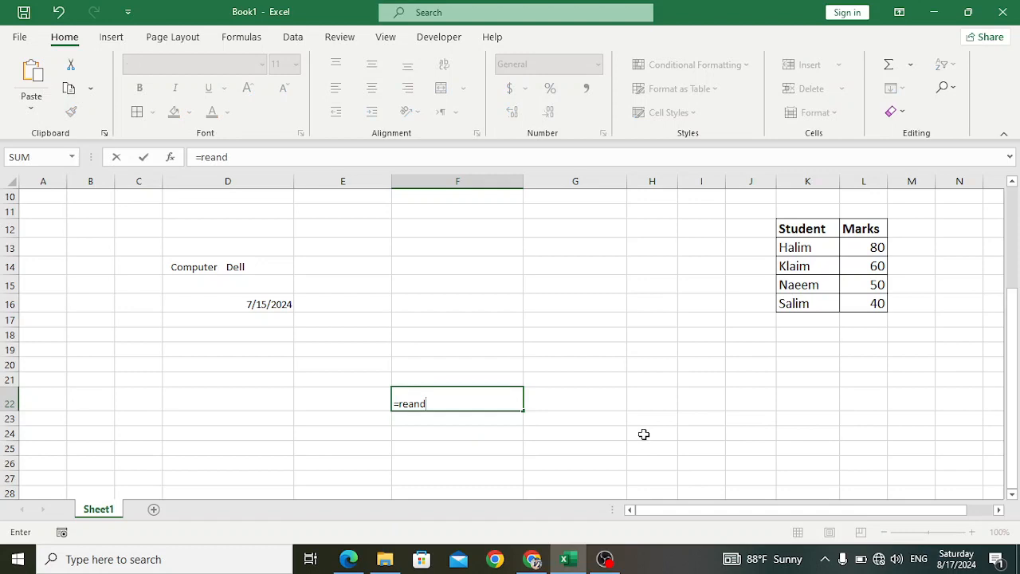
key(BackSpace)
key(BackSpace)
key(BackSpace)
text(and)
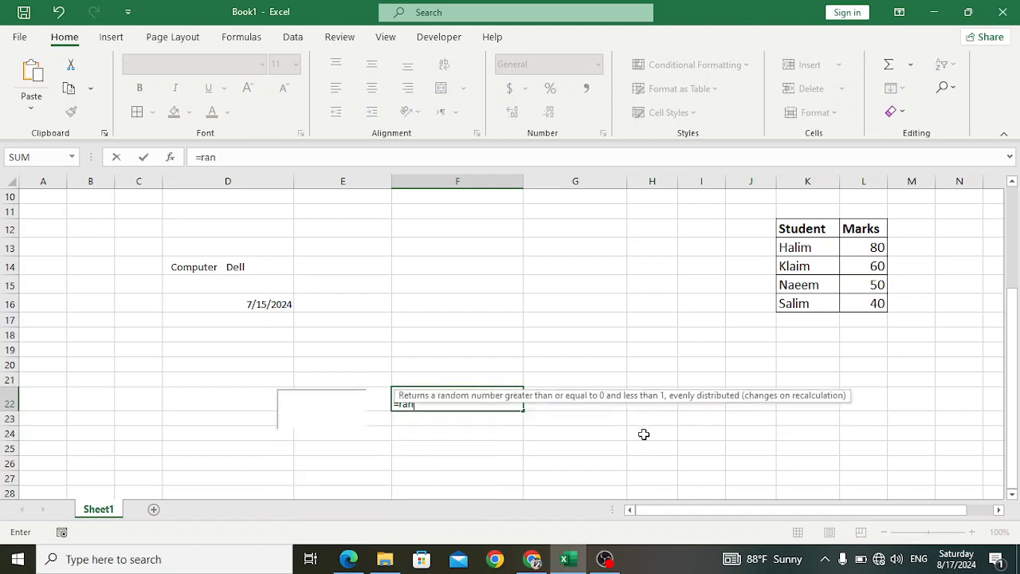
key(Down)
key(Down)
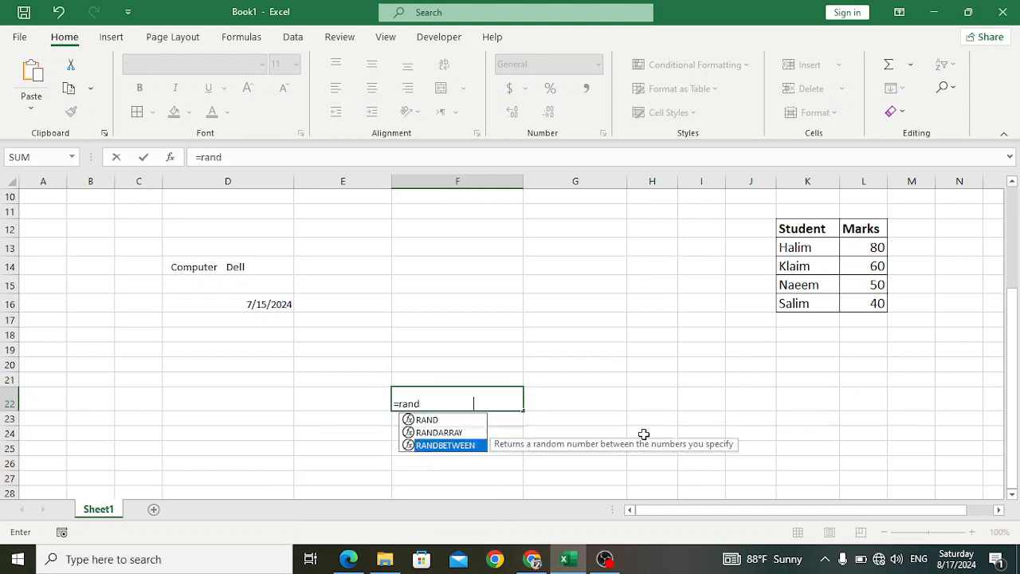
key(Tab)
text(100,)
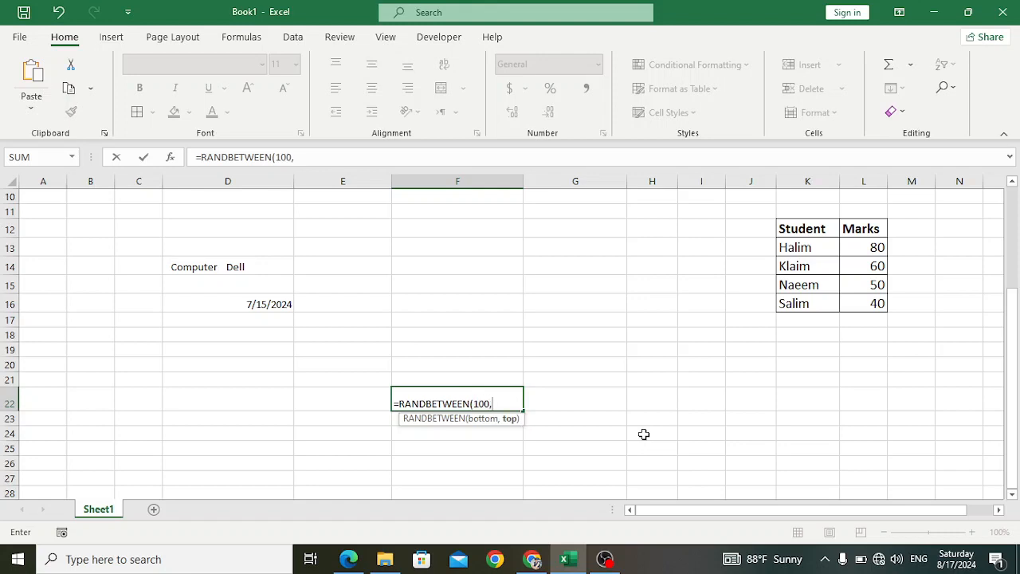
text(200))
key(Return)
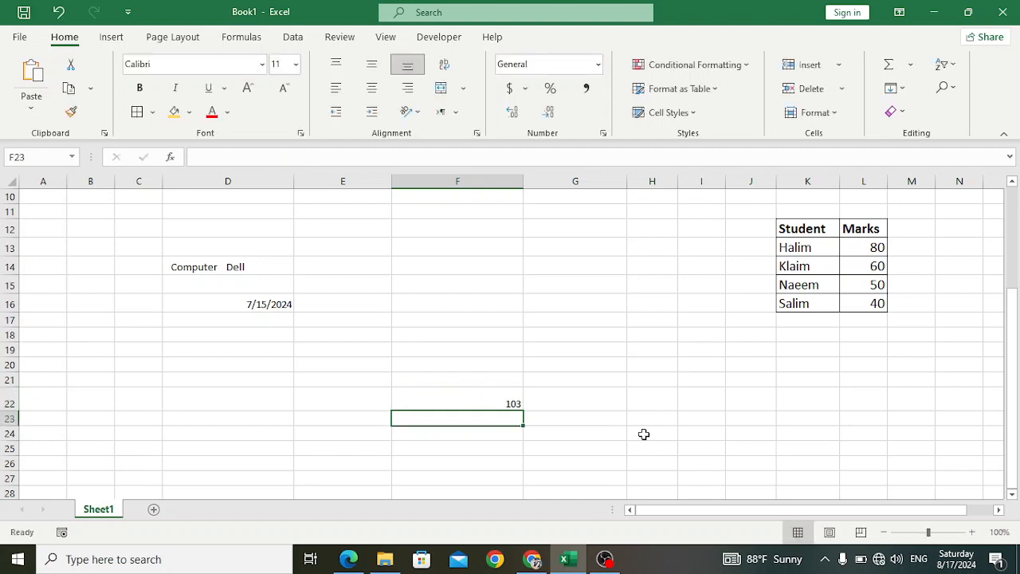
click(489, 397)
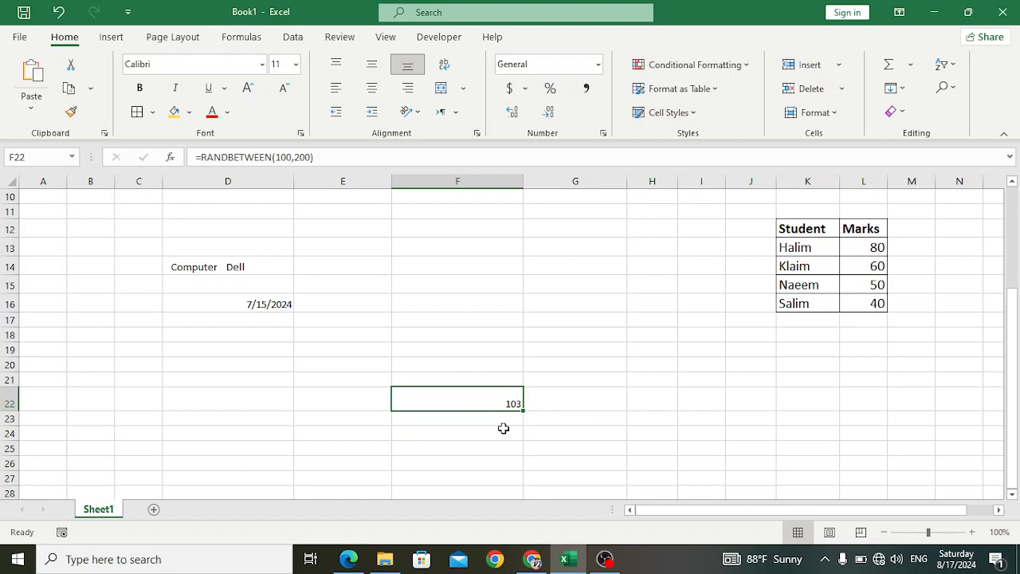
Step: Enter =TRIM(D14) in cell E14 to remove the extra spaces from the Computer Dell text
scroll(503, 427, up, 3)
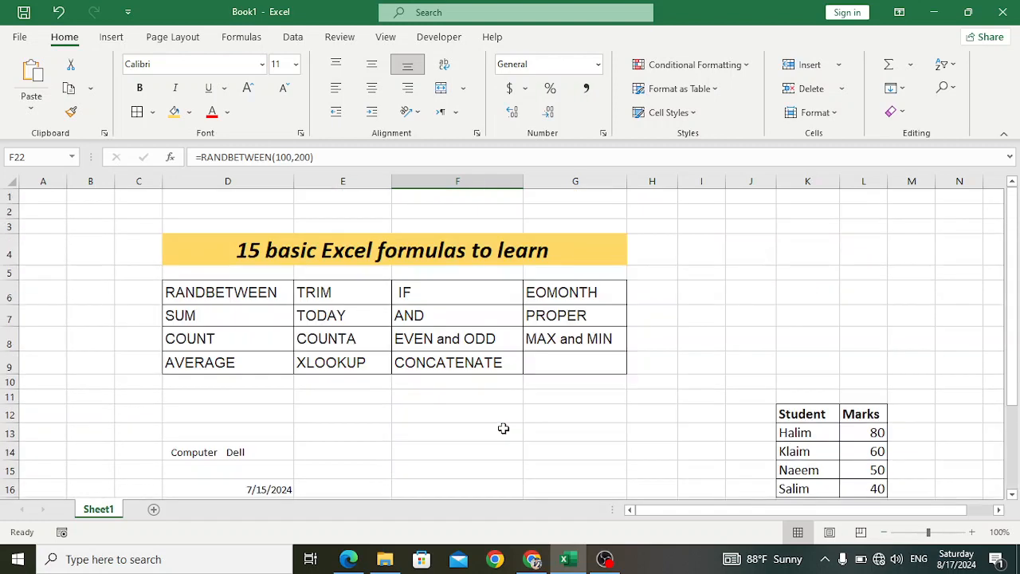
click(357, 289)
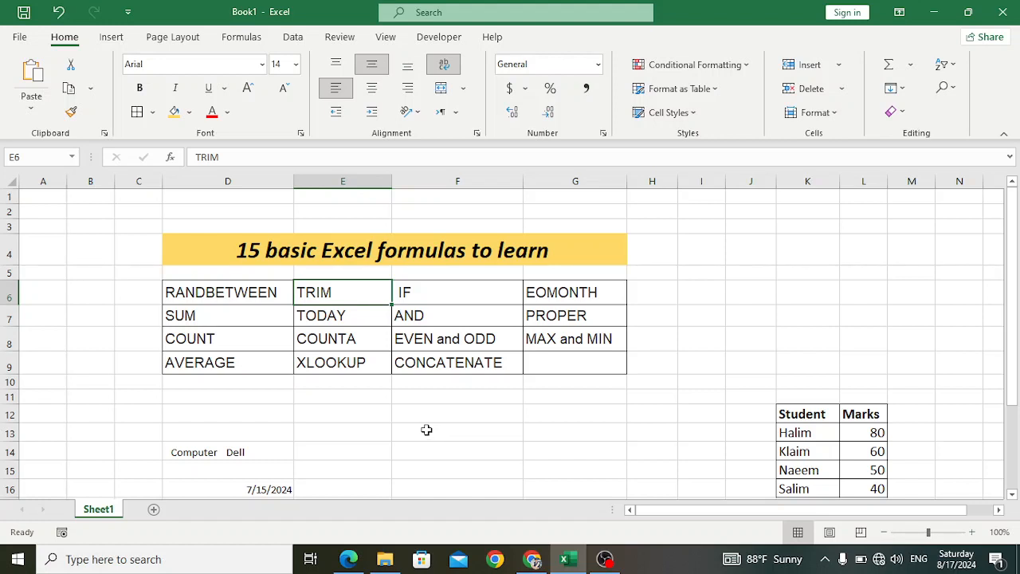
scroll(420, 417, down, 1)
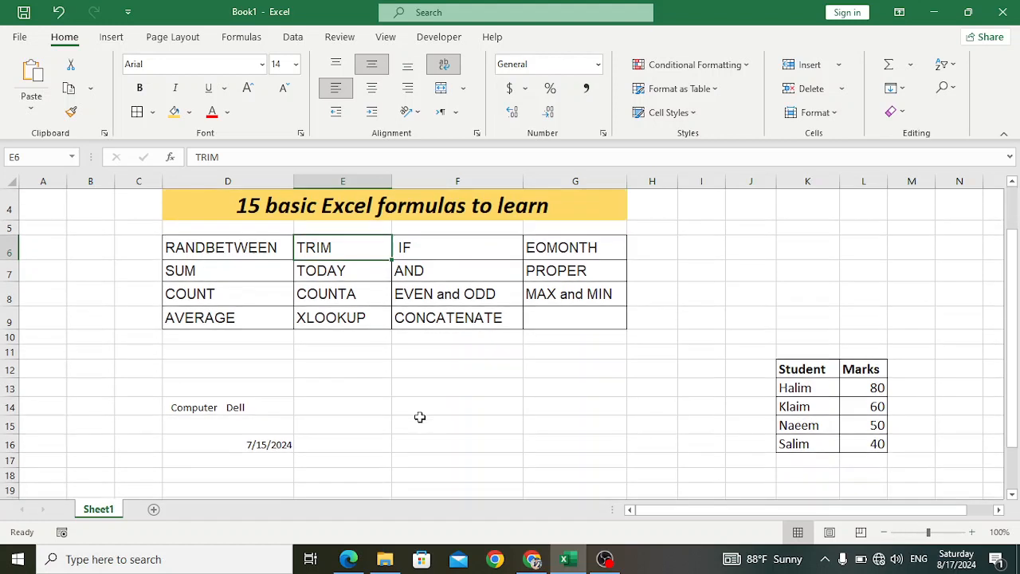
click(228, 409)
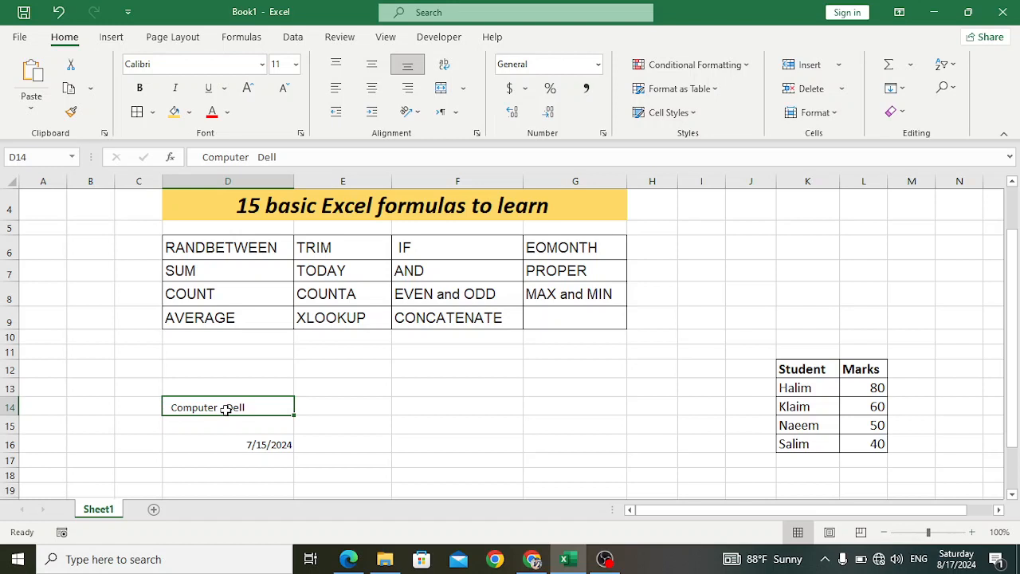
click(341, 408)
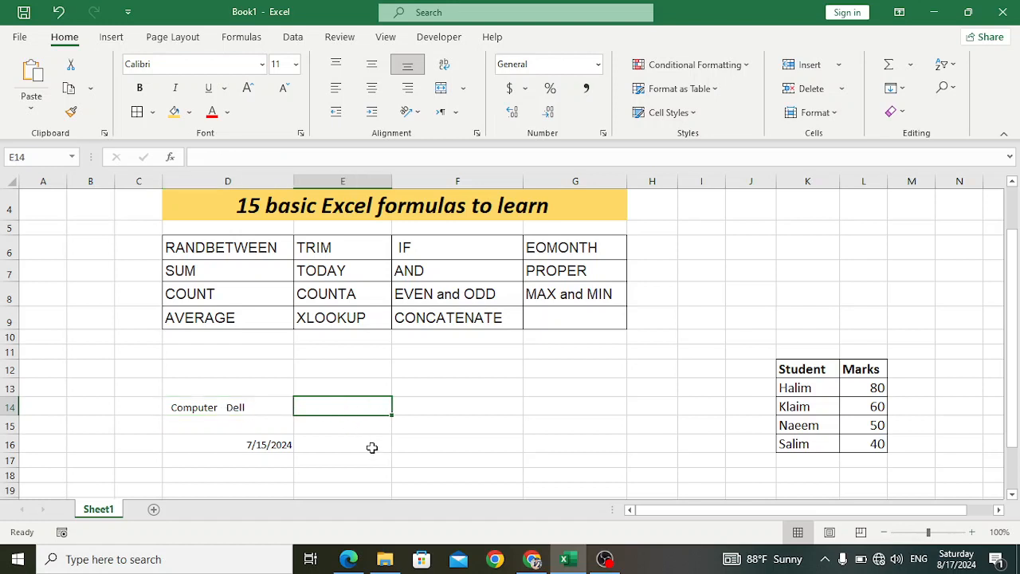
text(=trim)
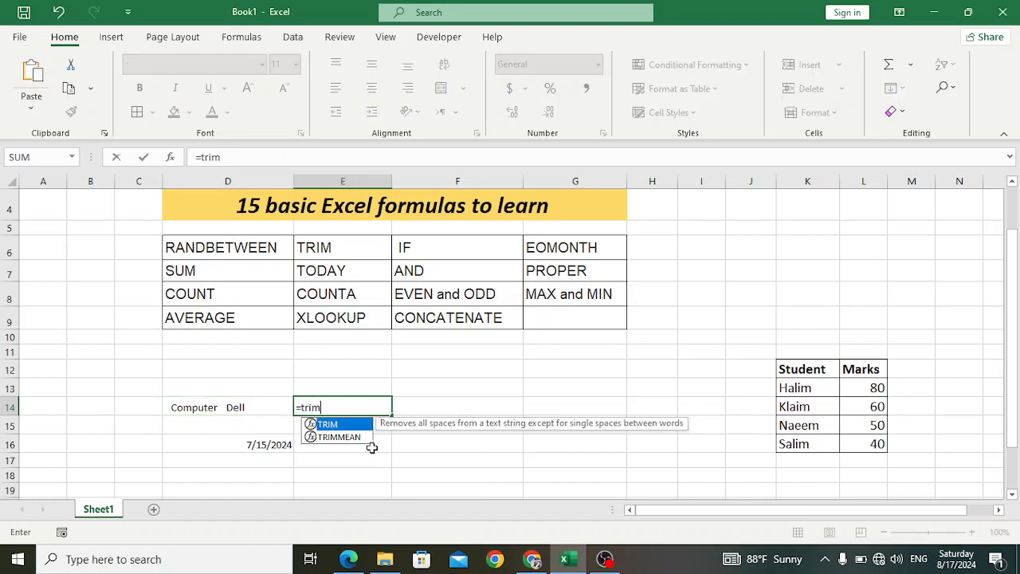
text(()
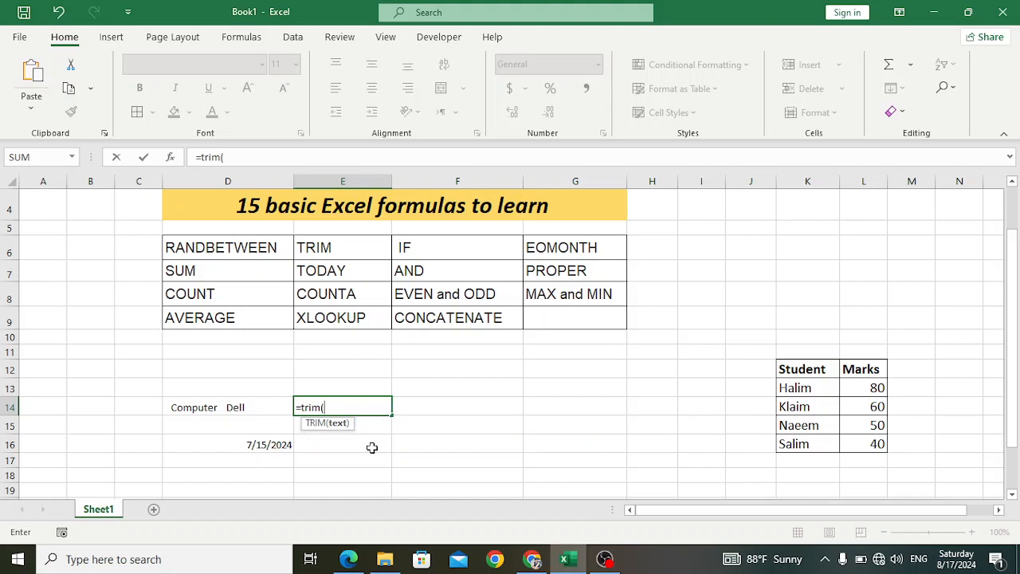
click(235, 407)
text())
key(Return)
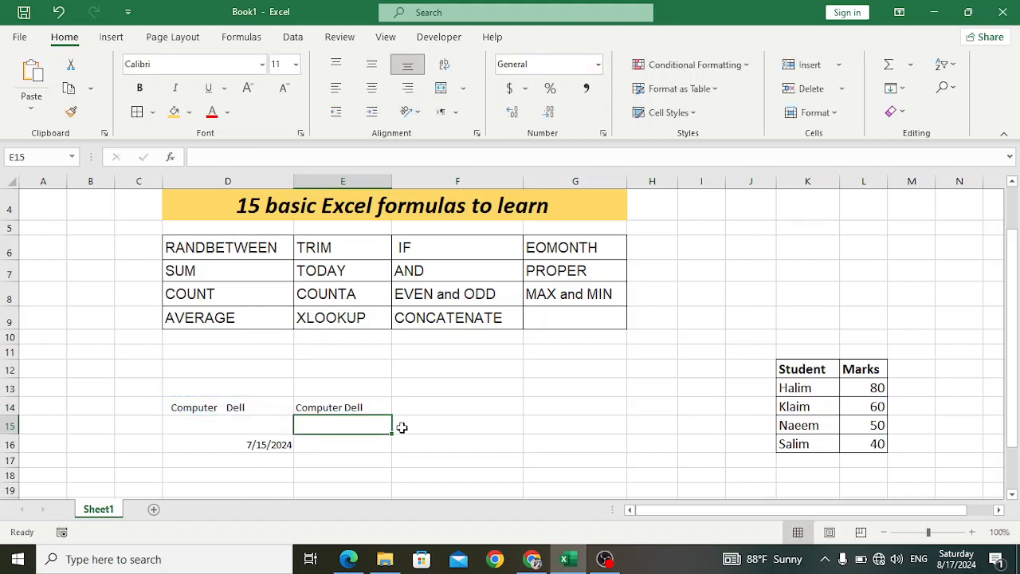
Step: Clear the TRIM formula from cell E14
click(340, 405)
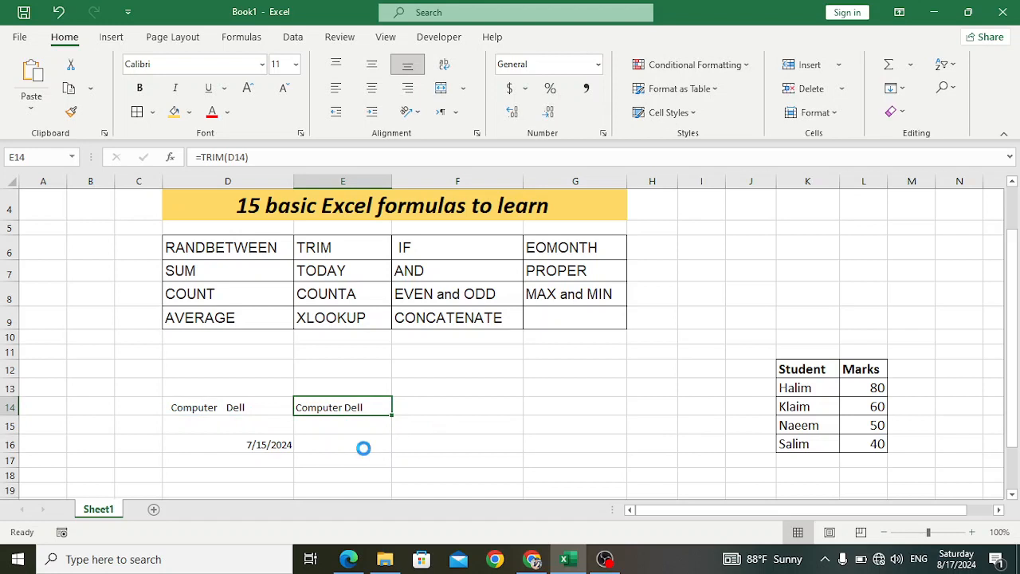
key(Delete)
click(373, 445)
Step: Add the header Result in cell M12, beside the Marks column of the student table
click(426, 238)
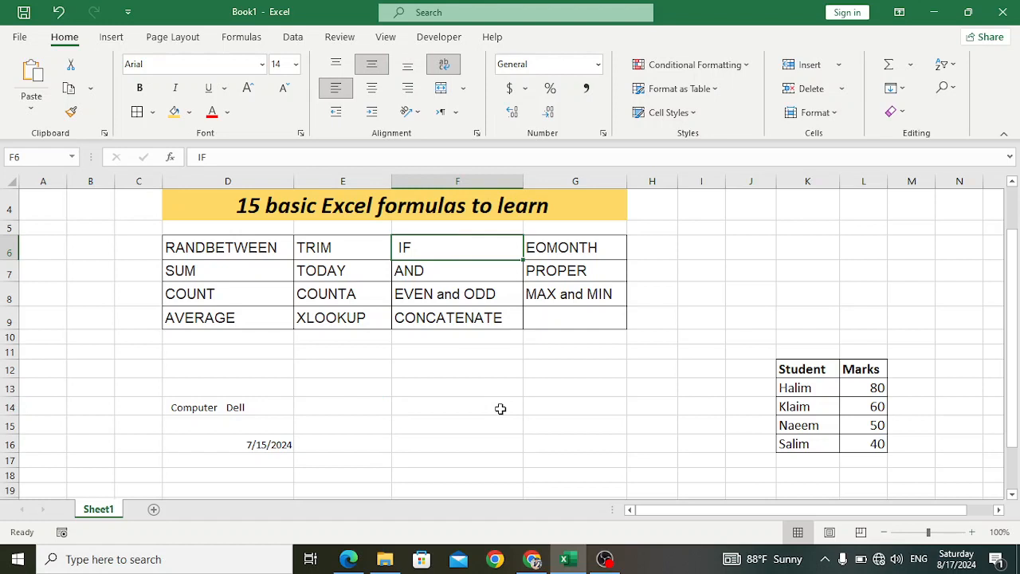
drag(774, 509, 831, 511)
click(827, 375)
click(824, 407)
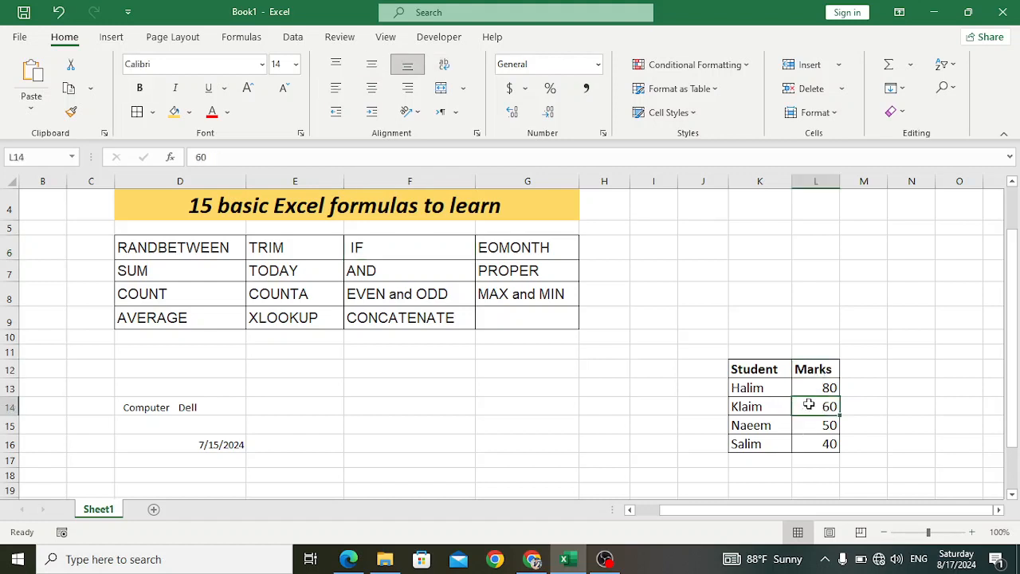
click(859, 372)
text(Result)
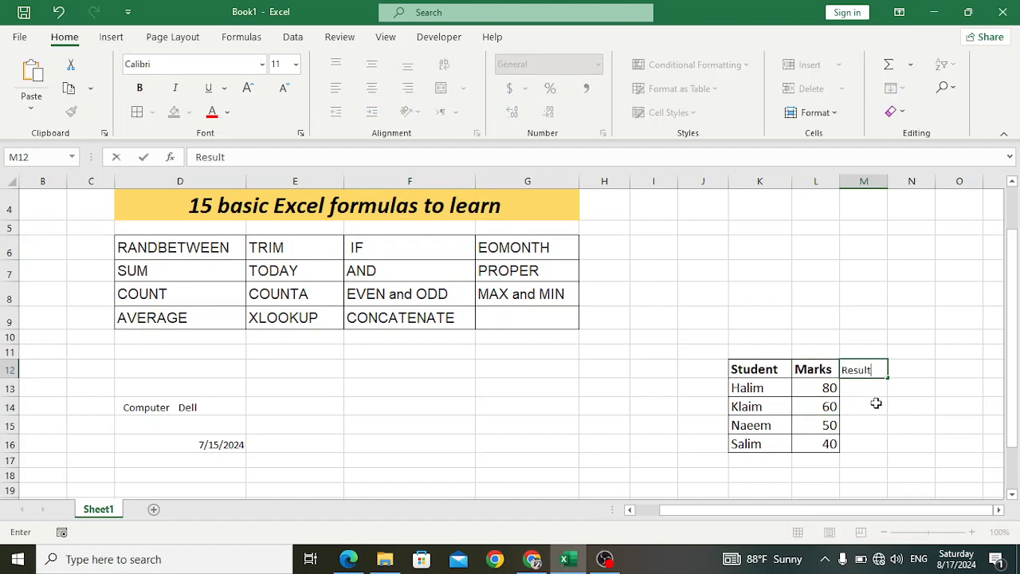
key(Return)
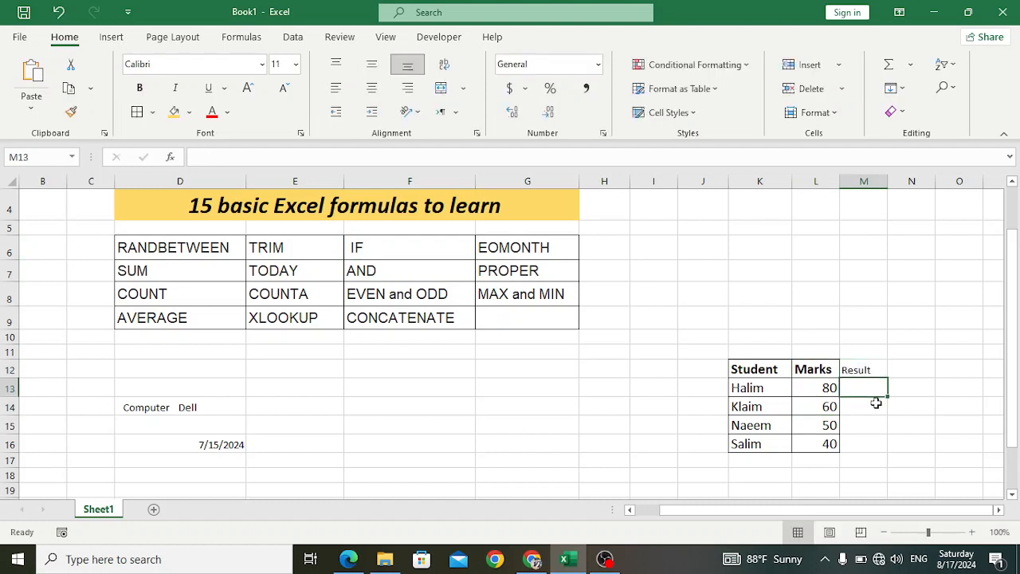
Step: Enter =IF(L13>60,"Pass","Fail") in cell M13 to grade the first student's marks
text(=if()
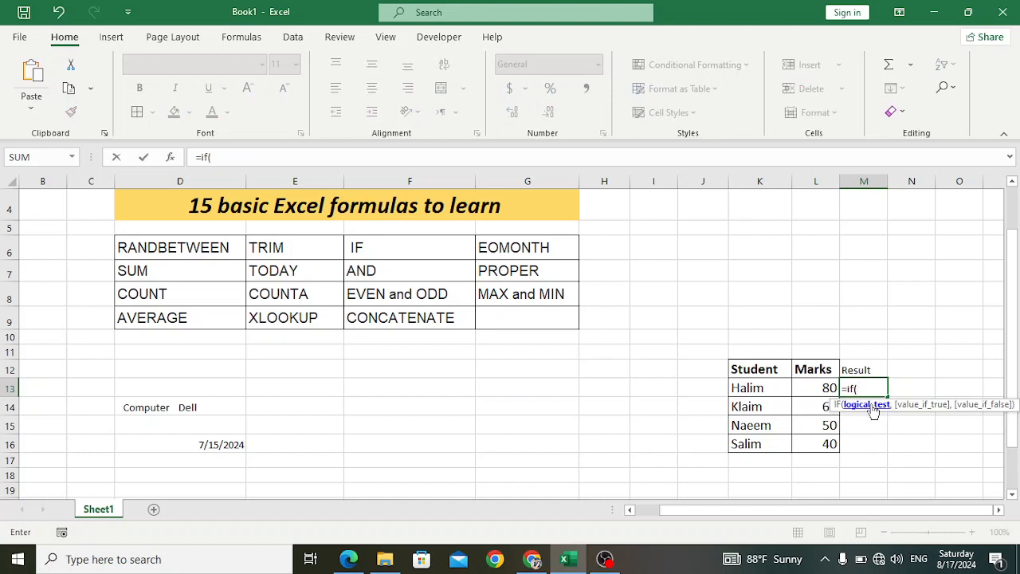
click(821, 388)
text(>)
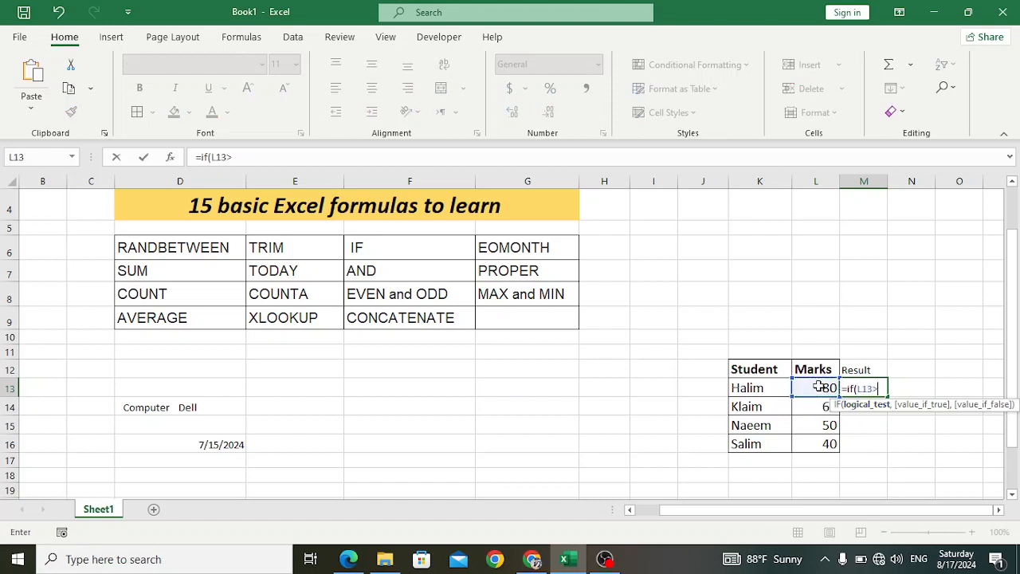
text(60,)
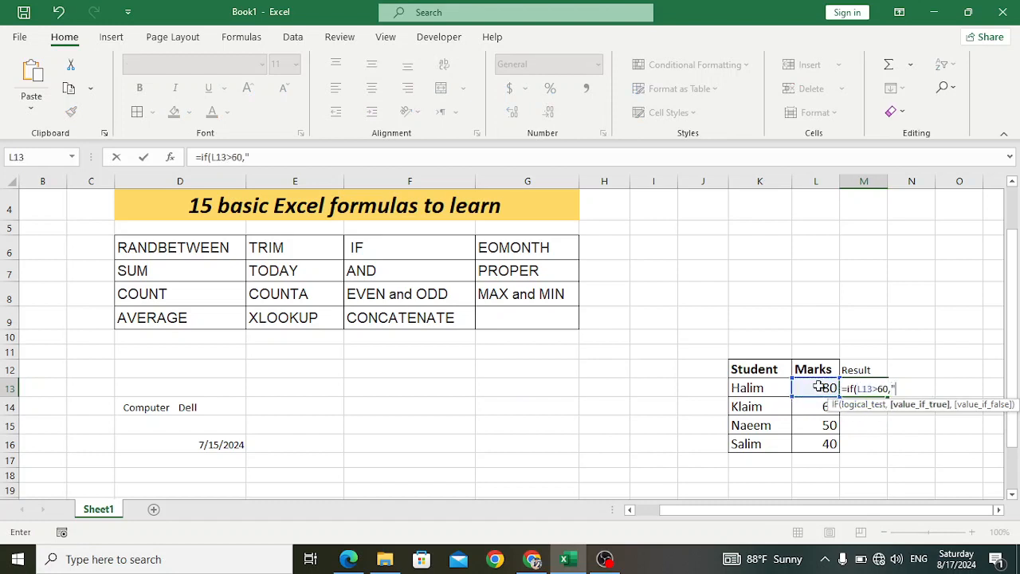
text("Pass","Fail)
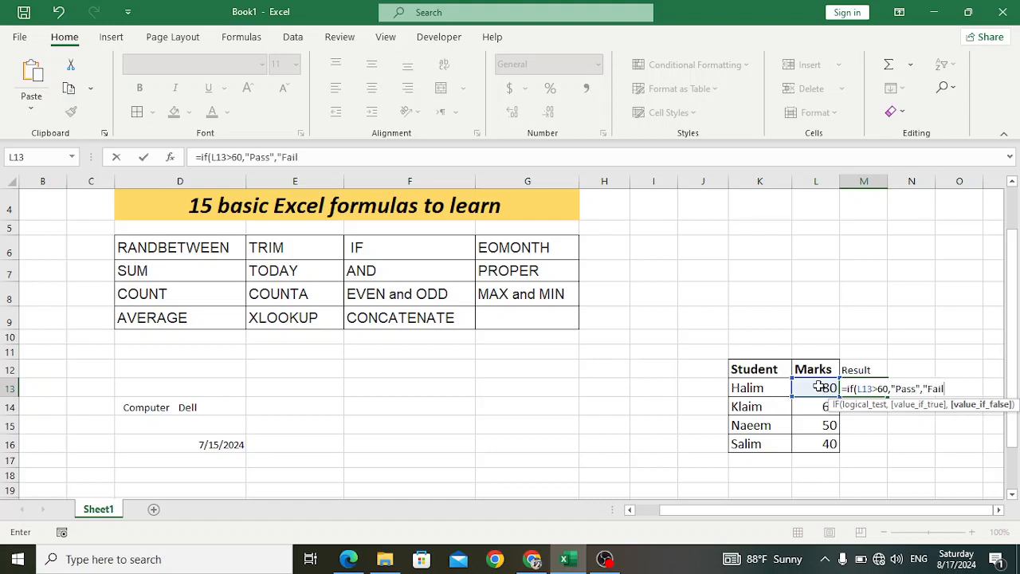
text("))
key(Return)
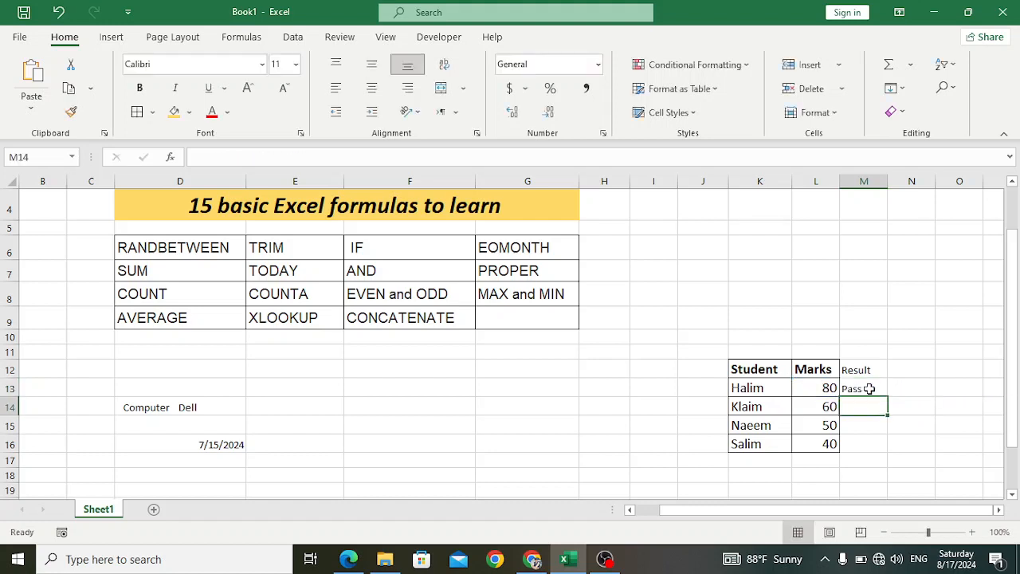
Step: Copy the IF formula from M13 down to M16 and compare the results with the marks
click(884, 388)
drag(886, 396, 882, 447)
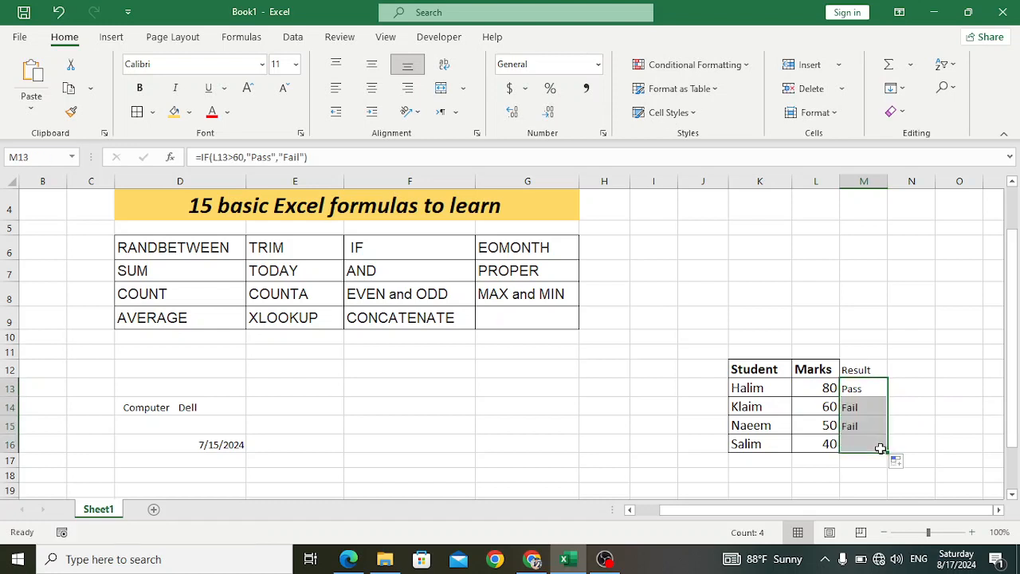
click(932, 423)
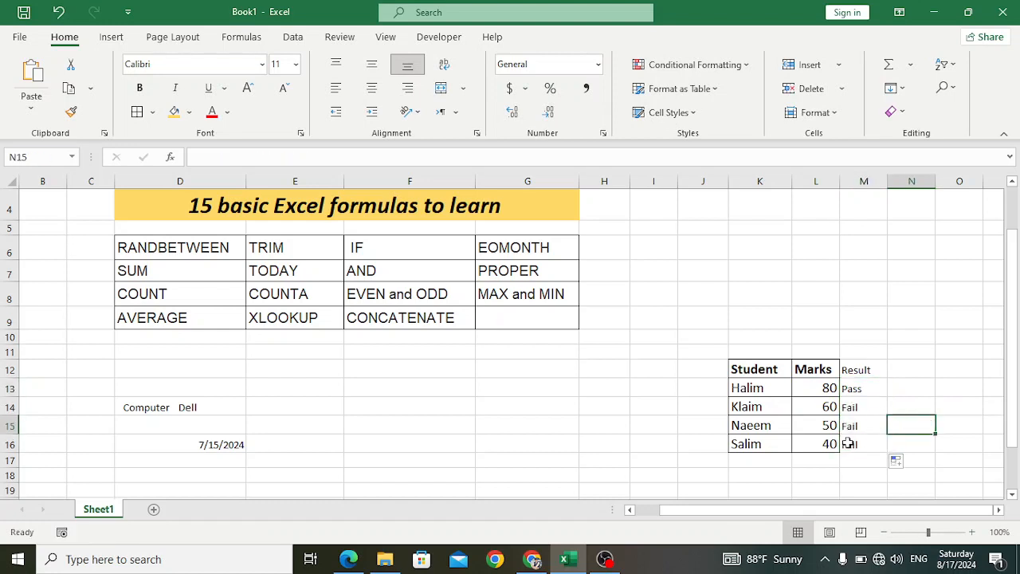
drag(821, 407, 828, 445)
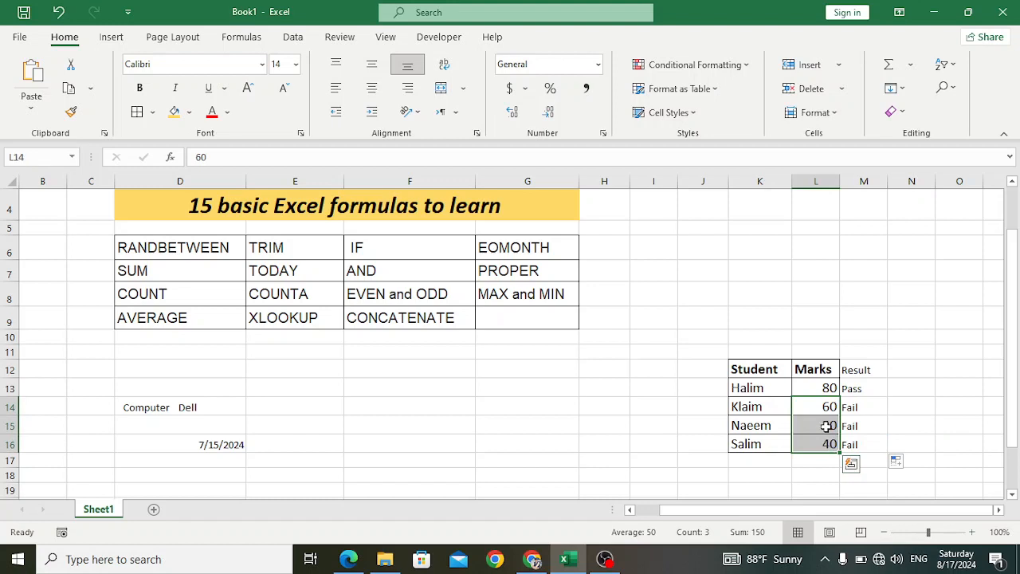
click(817, 406)
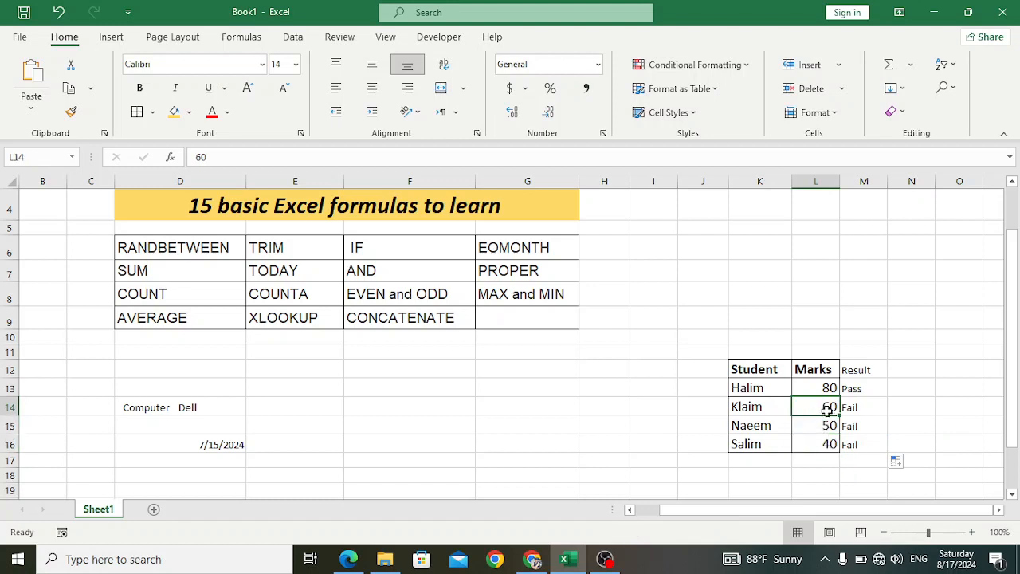
click(864, 410)
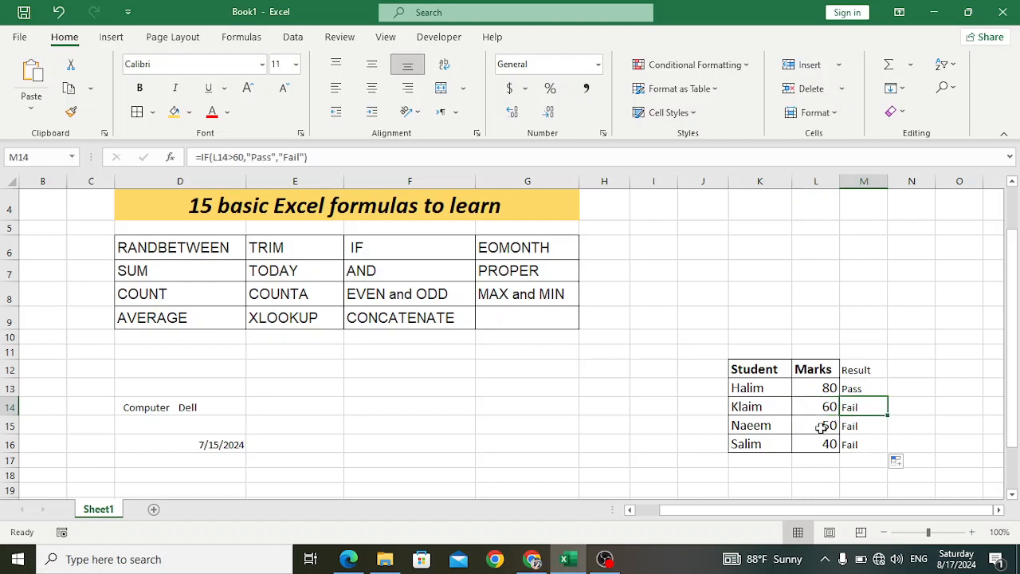
Step: Change the third student's mark in cell L15 to 70 and check the result in M15
double_click(828, 425)
key(BackSpace)
text(7)
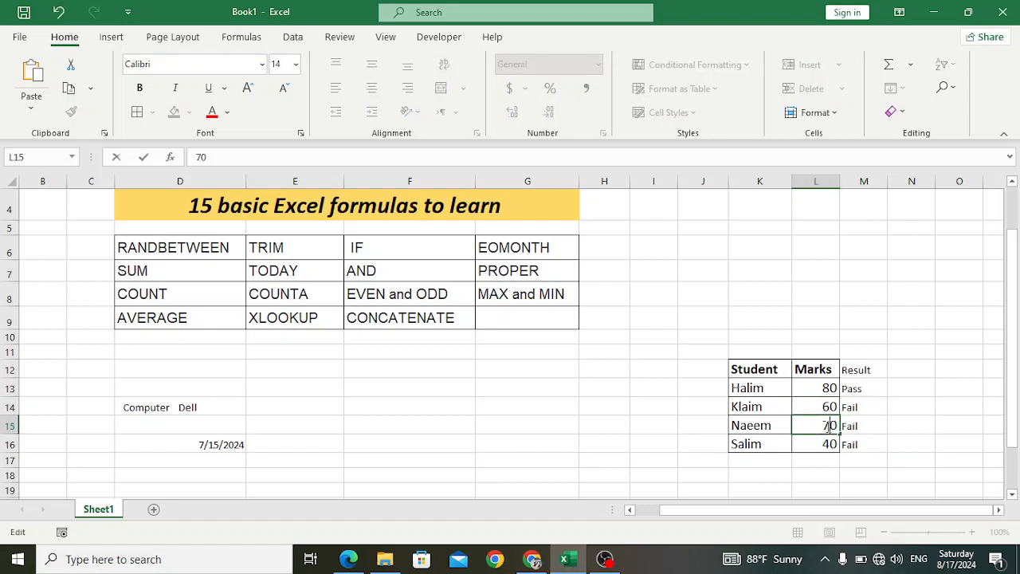
key(Return)
click(865, 427)
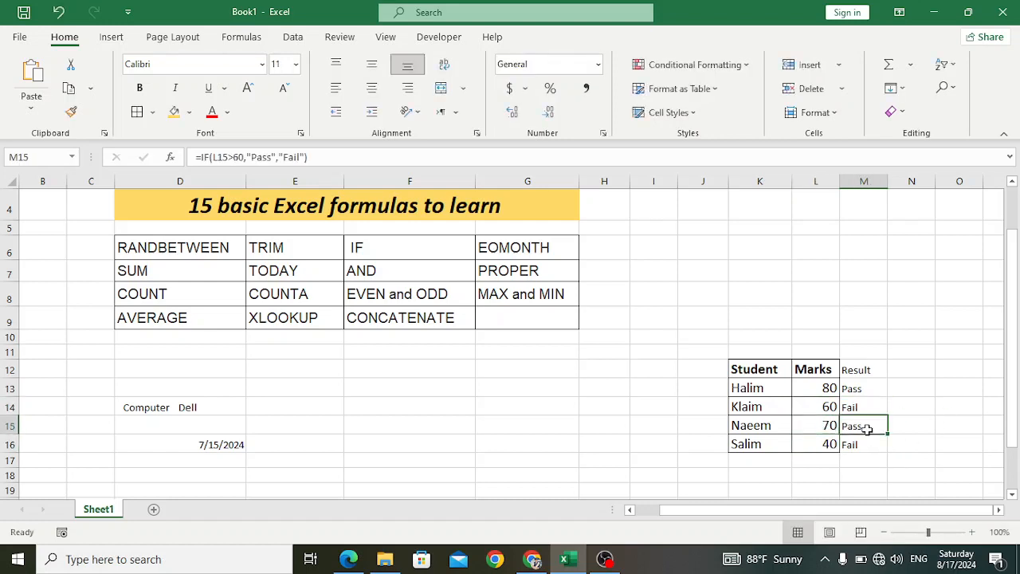
click(558, 426)
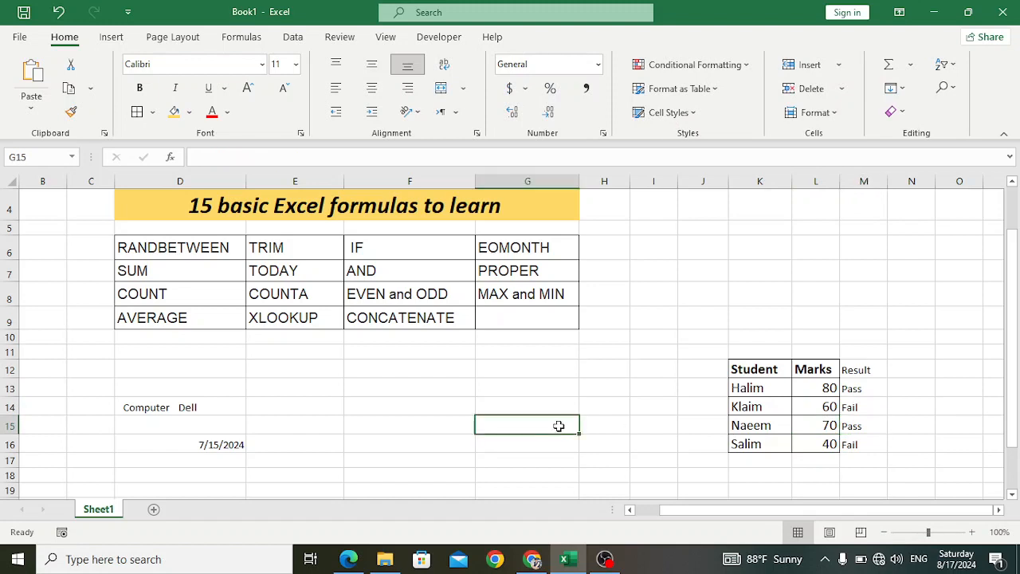
click(527, 250)
click(596, 404)
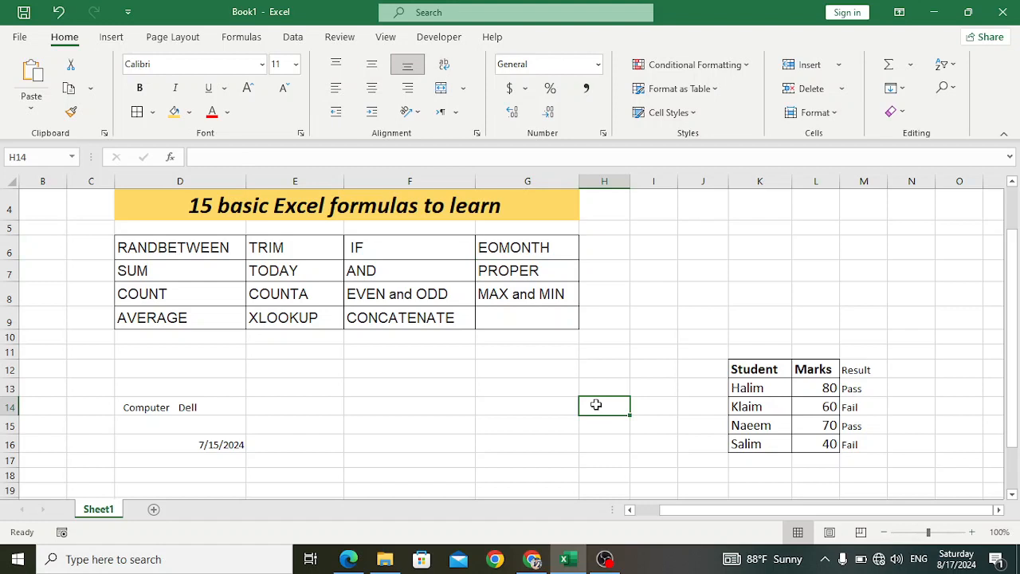
scroll(546, 399, up, 1)
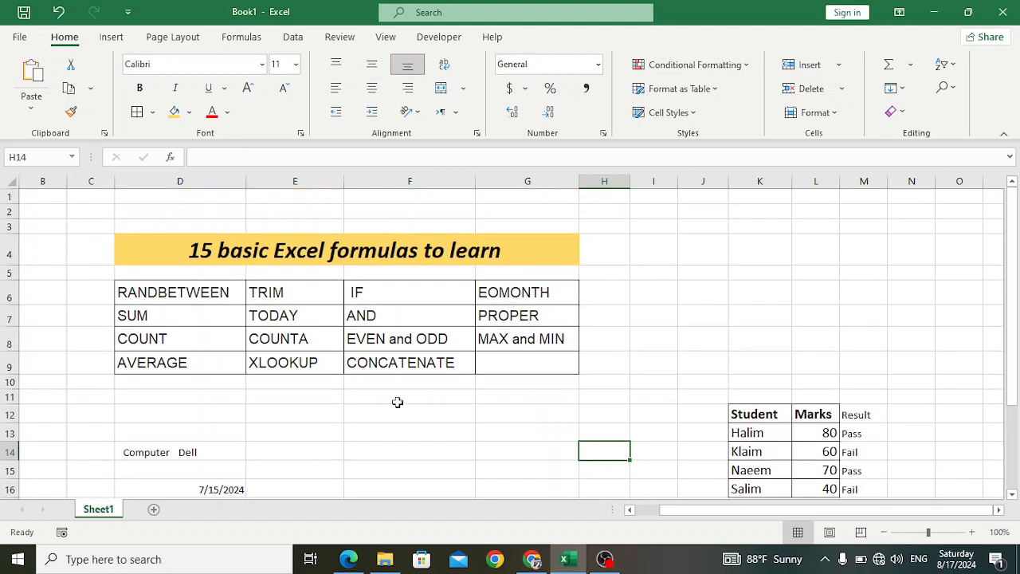
scroll(422, 417, down, 1)
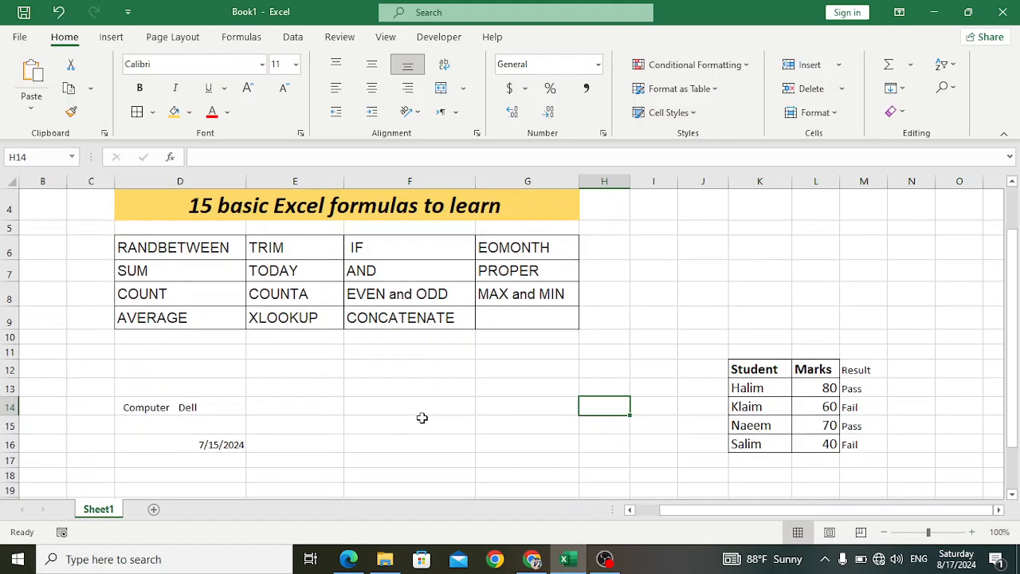
Step: Enter =EOMONTH(D16,2) in cell E16 to get the month-end two months after the date in D16
click(202, 448)
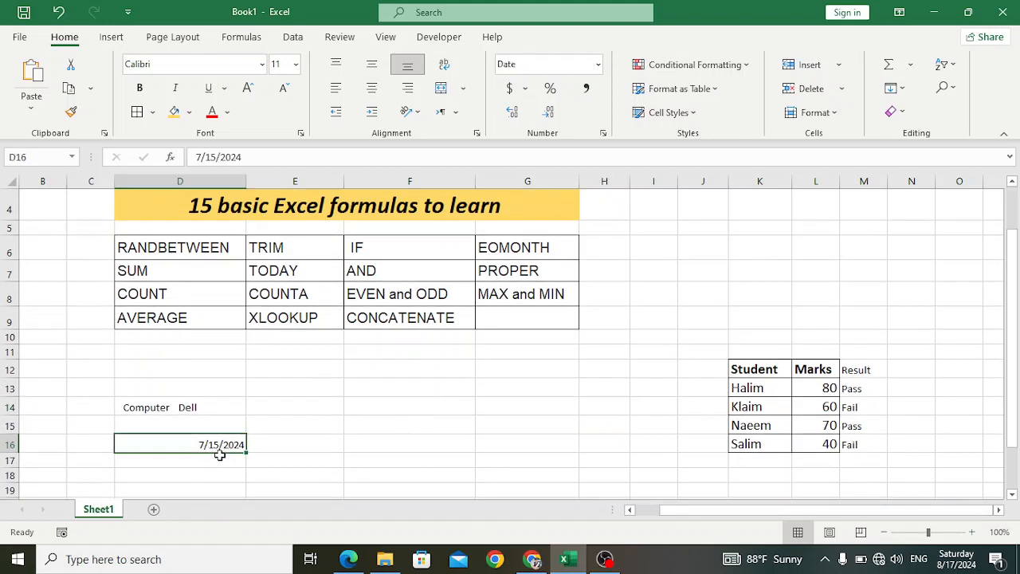
click(295, 442)
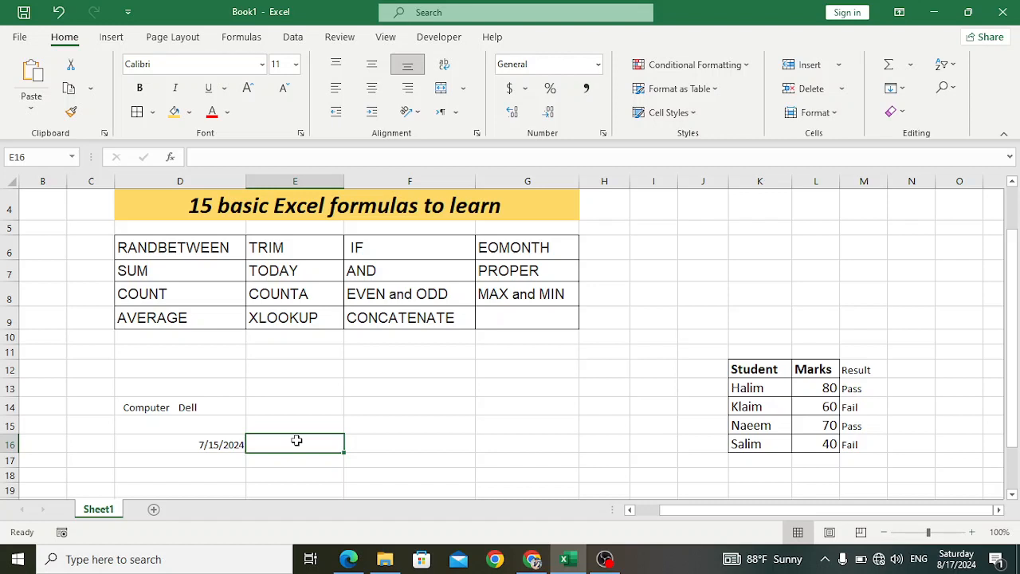
text(=)
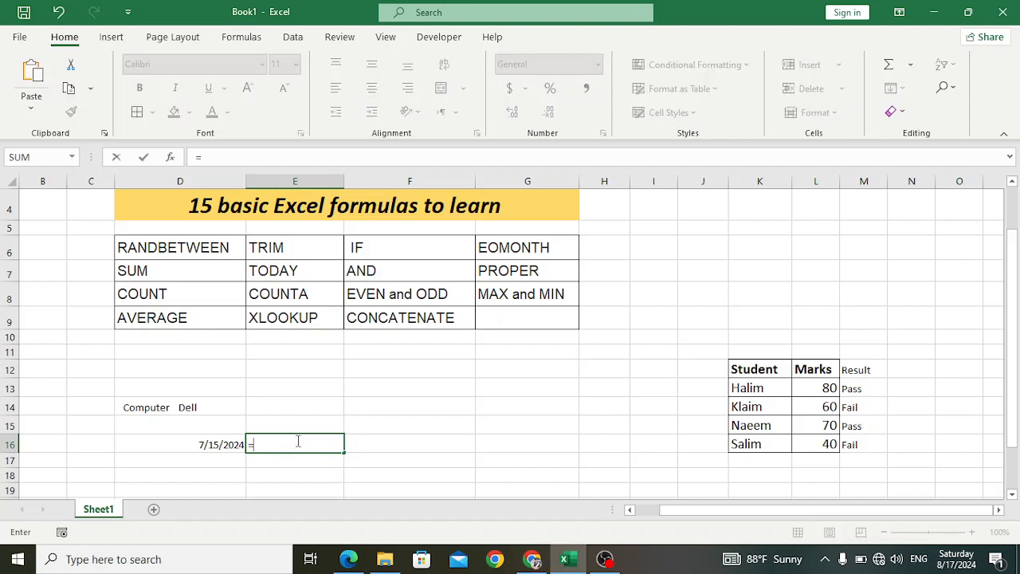
text(eomont)
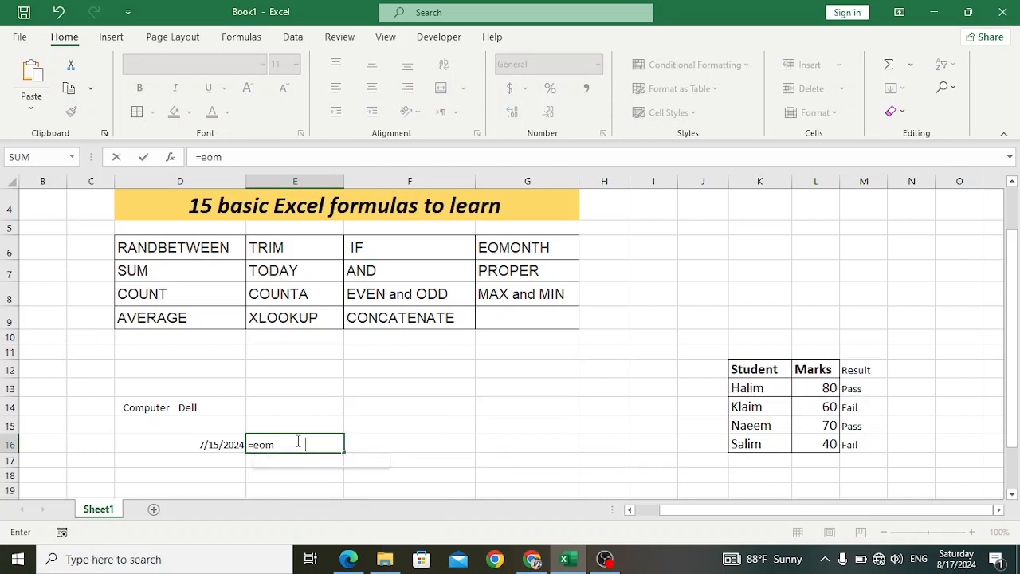
key(Tab)
click(189, 443)
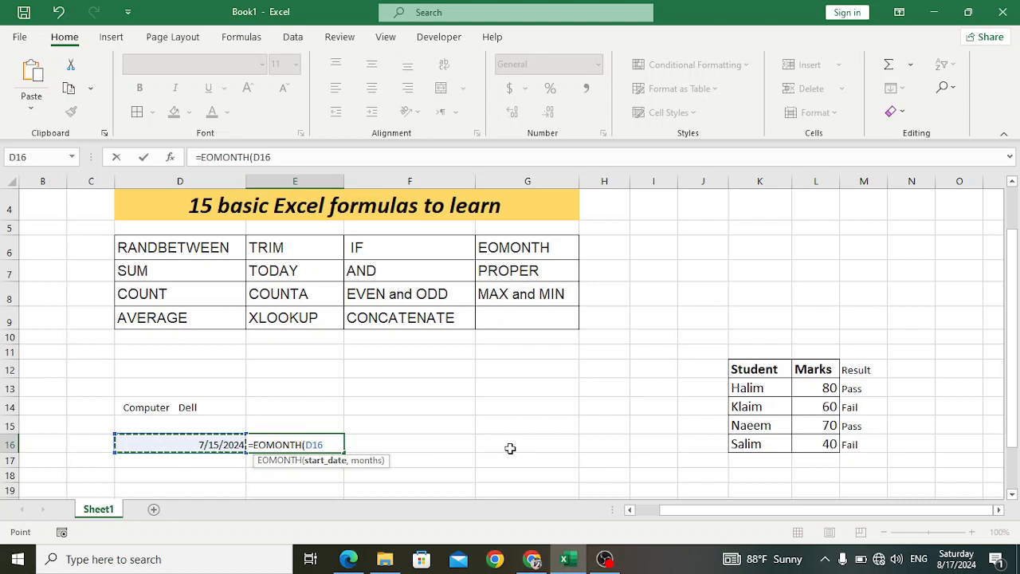
text(,2)
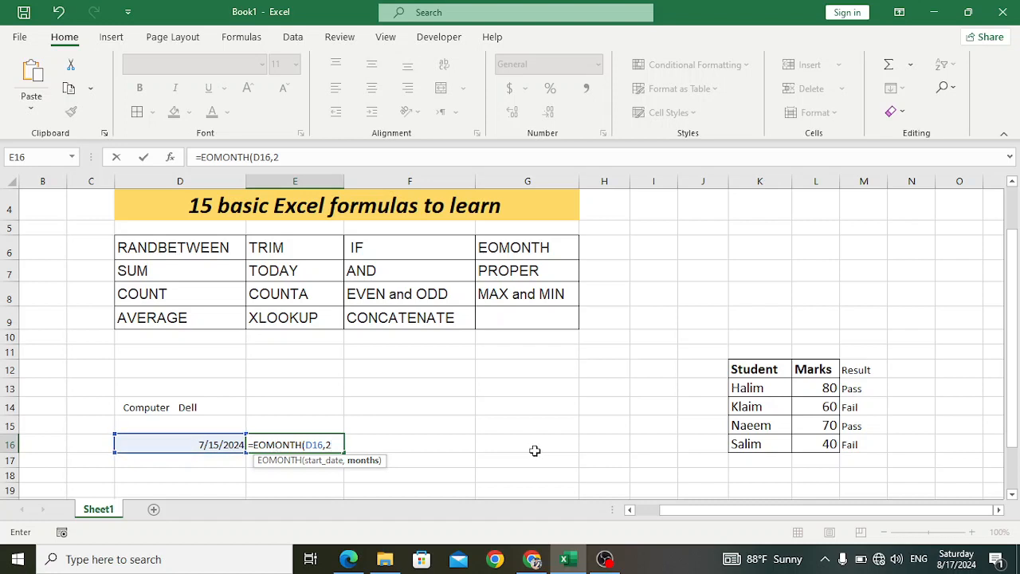
text())
key(Return)
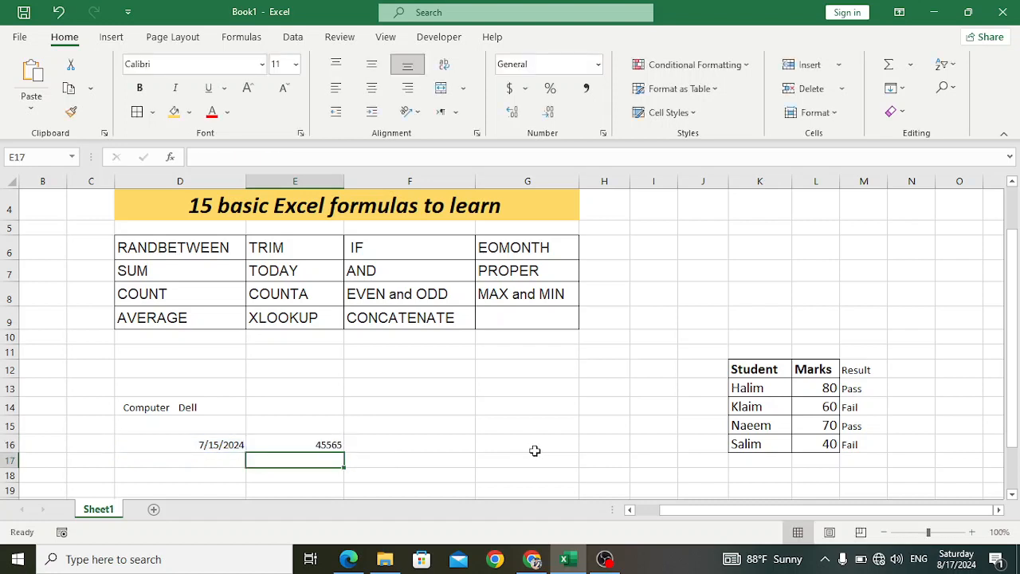
Step: Format the EOMONTH result in cell E16 as a date
click(331, 443)
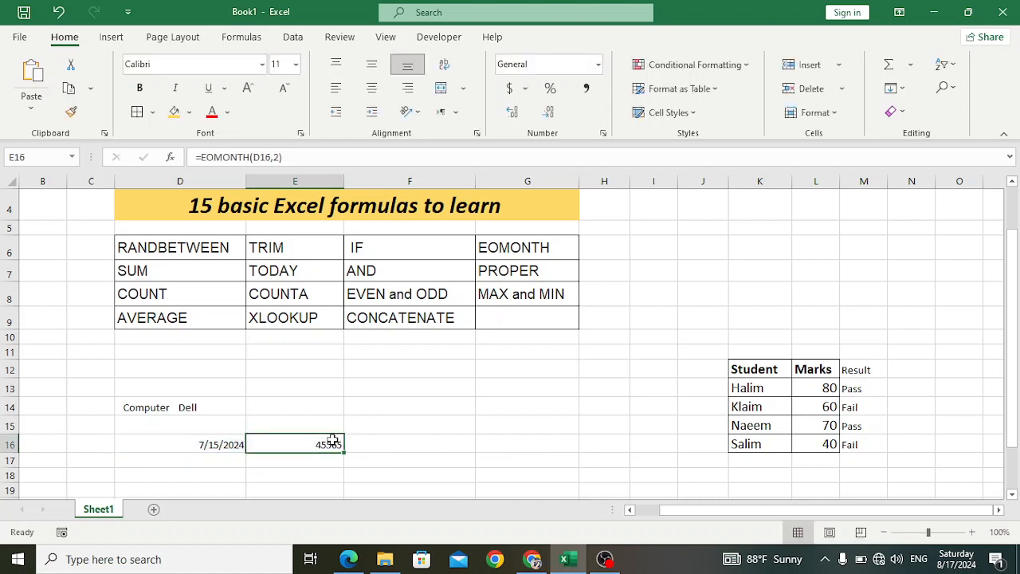
click(600, 67)
click(596, 231)
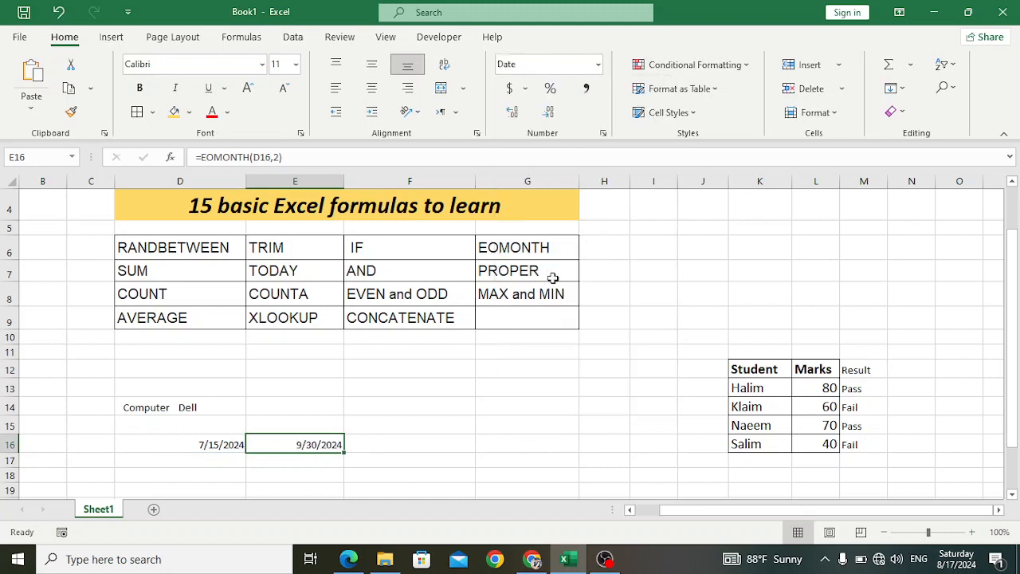
drag(416, 446, 419, 433)
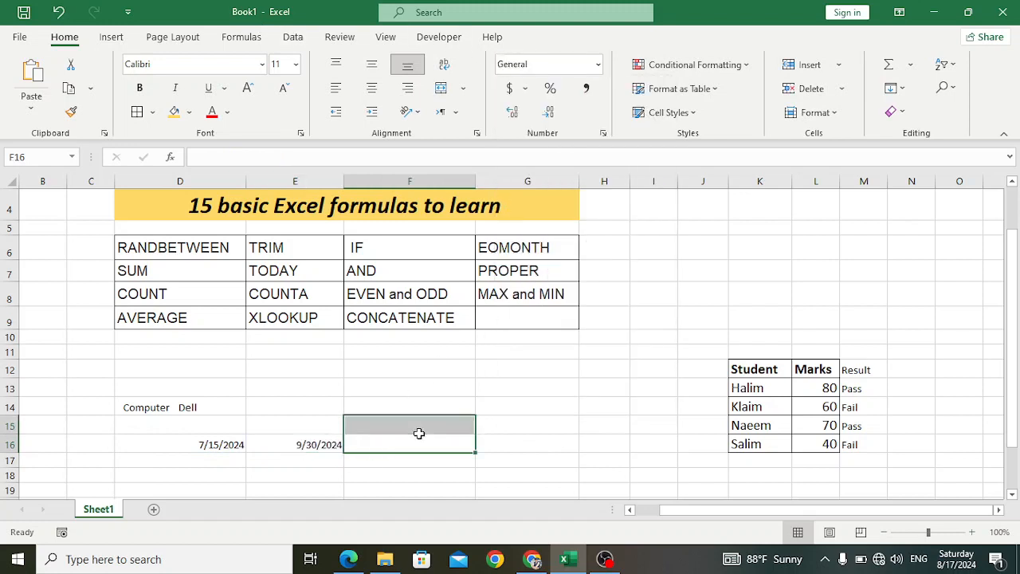
click(313, 442)
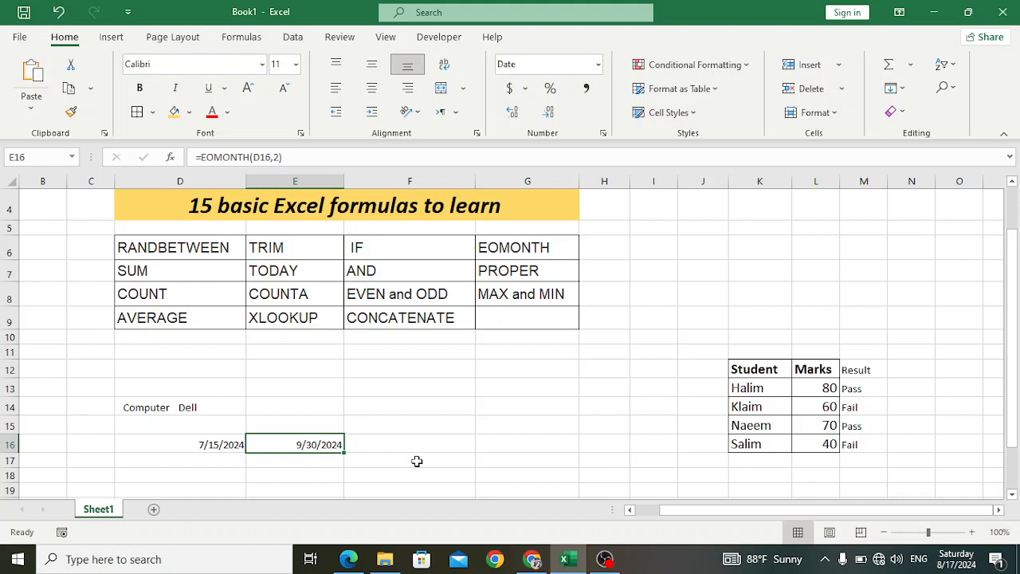
click(406, 458)
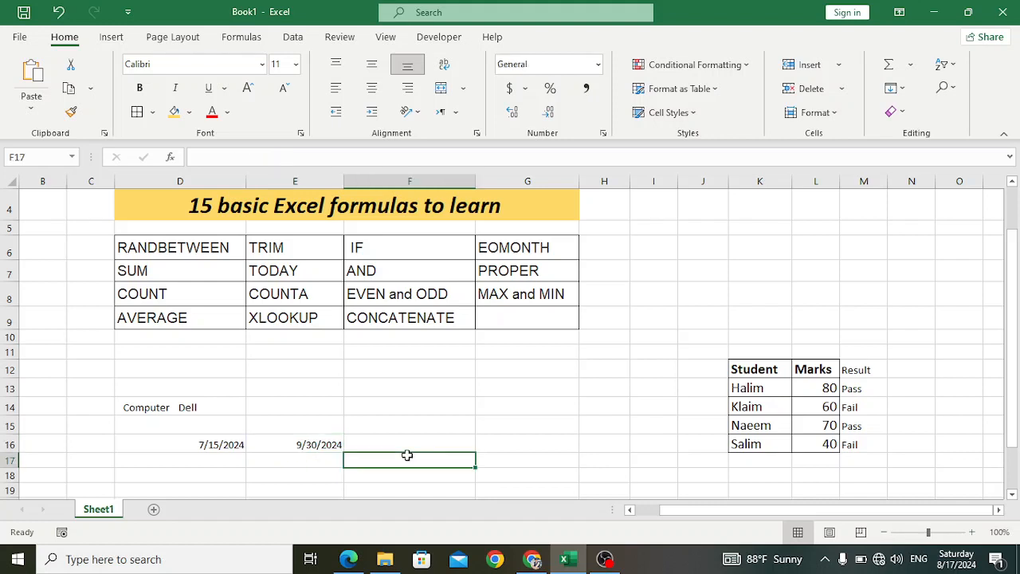
click(309, 446)
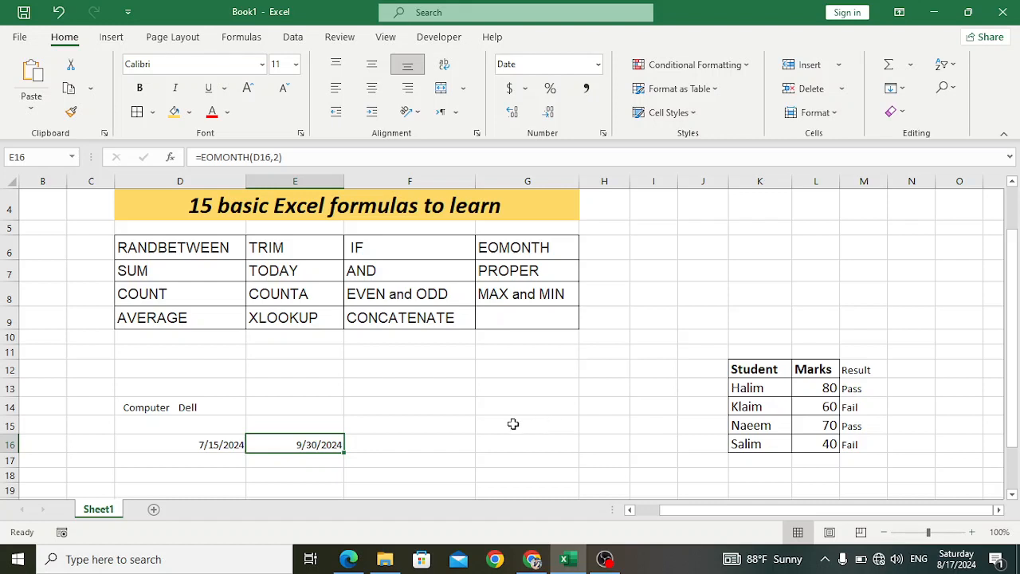
click(411, 439)
Step: Enter =SUM(L13:L16) in cell L17 to total the students' marks, and check the formula
click(169, 278)
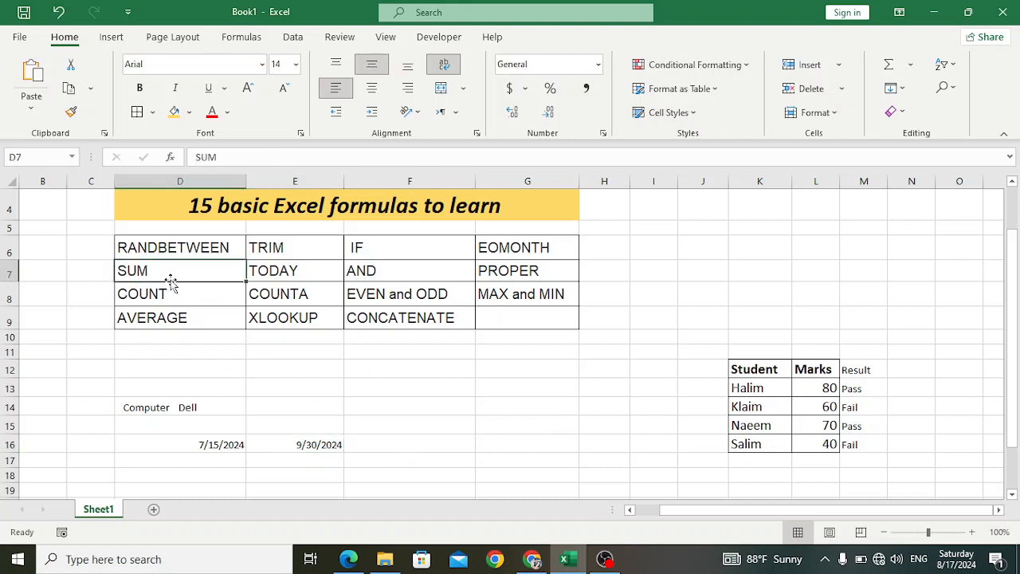
click(823, 459)
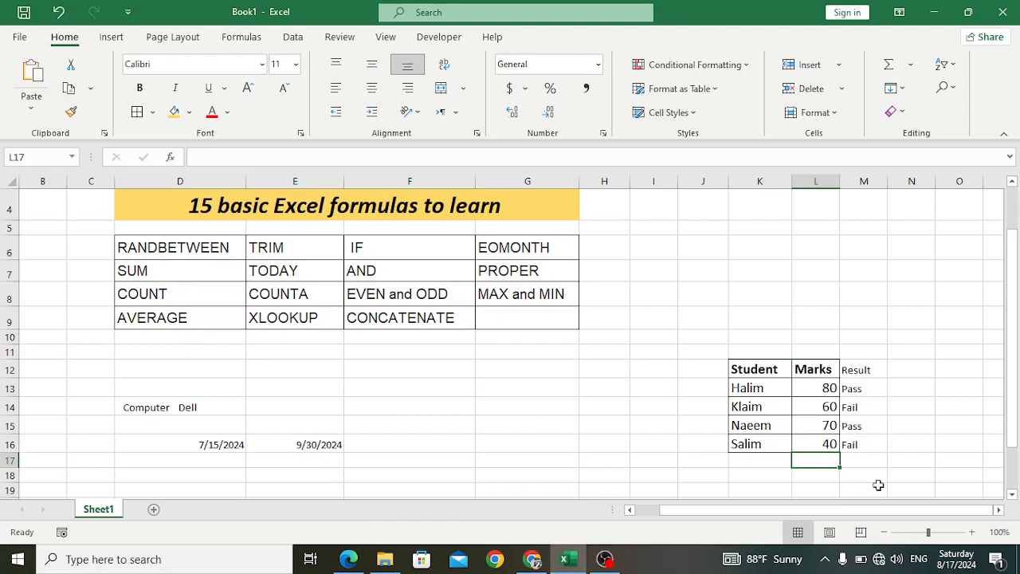
text(=sum)
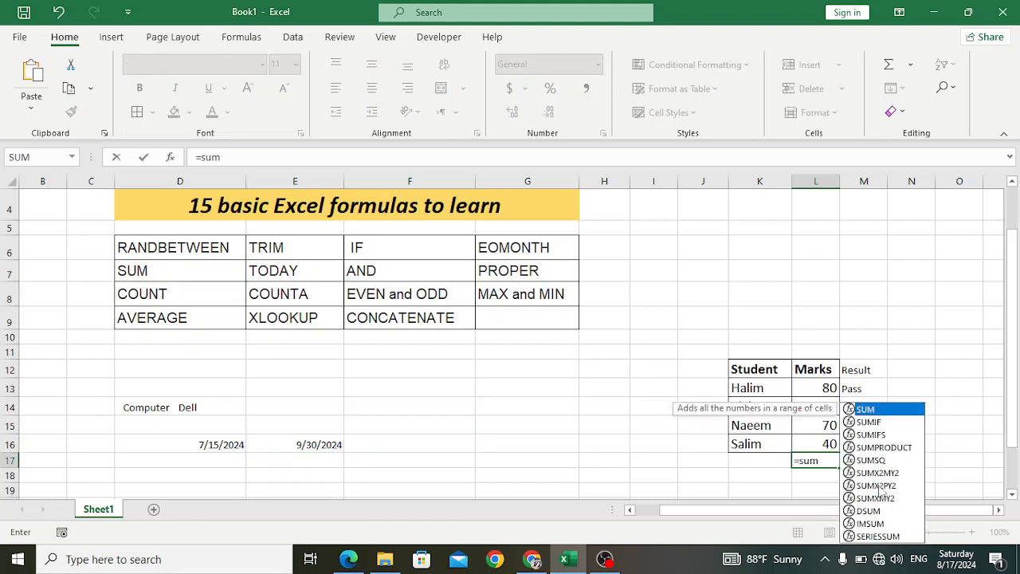
text(()
drag(803, 390, 806, 440)
text())
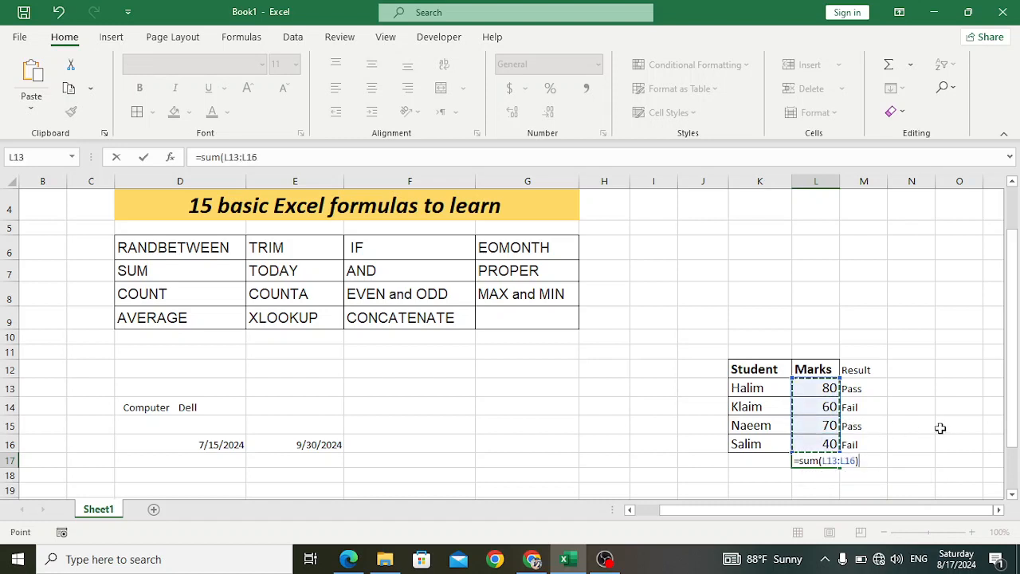
key(Return)
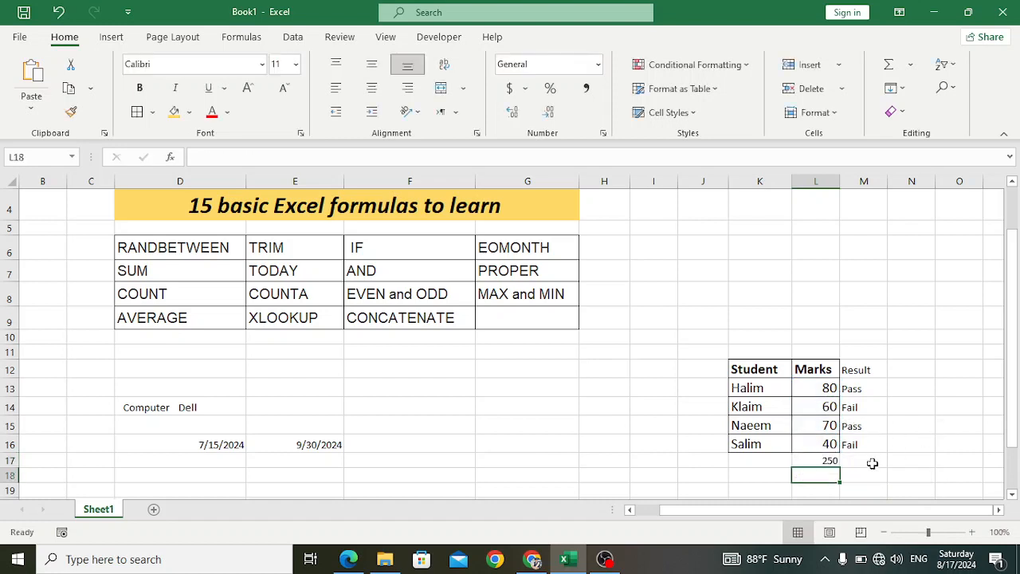
click(814, 459)
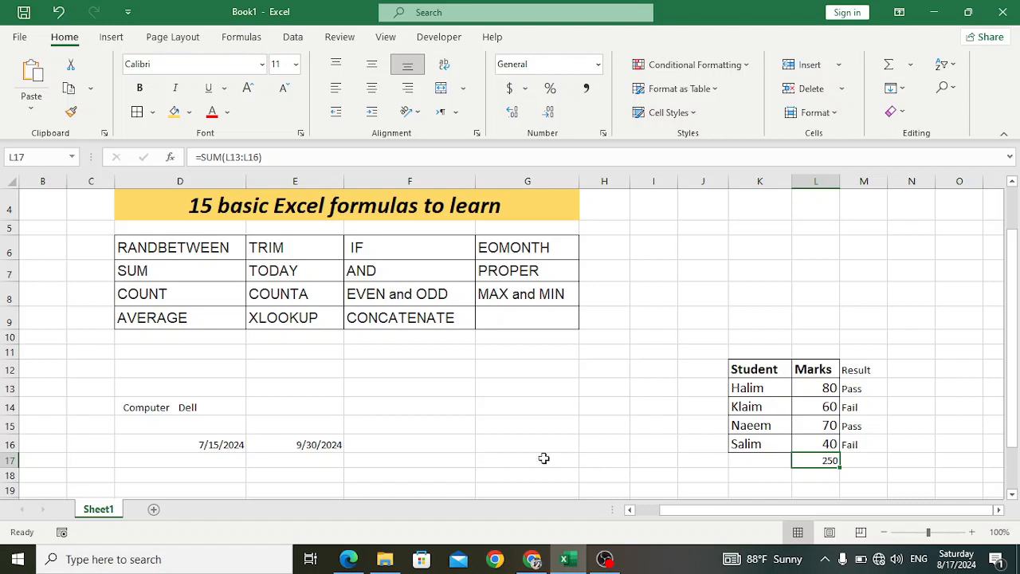
Step: Enter =TODAY() in cell C2 above the title to return the current date, and check the formula
click(294, 271)
click(518, 406)
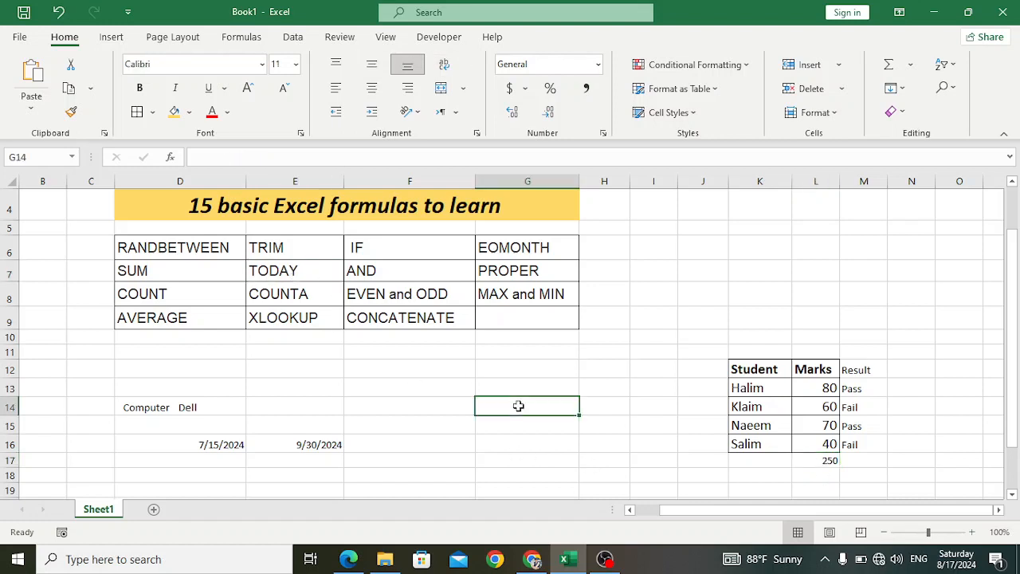
scroll(518, 407, up, 1)
click(263, 212)
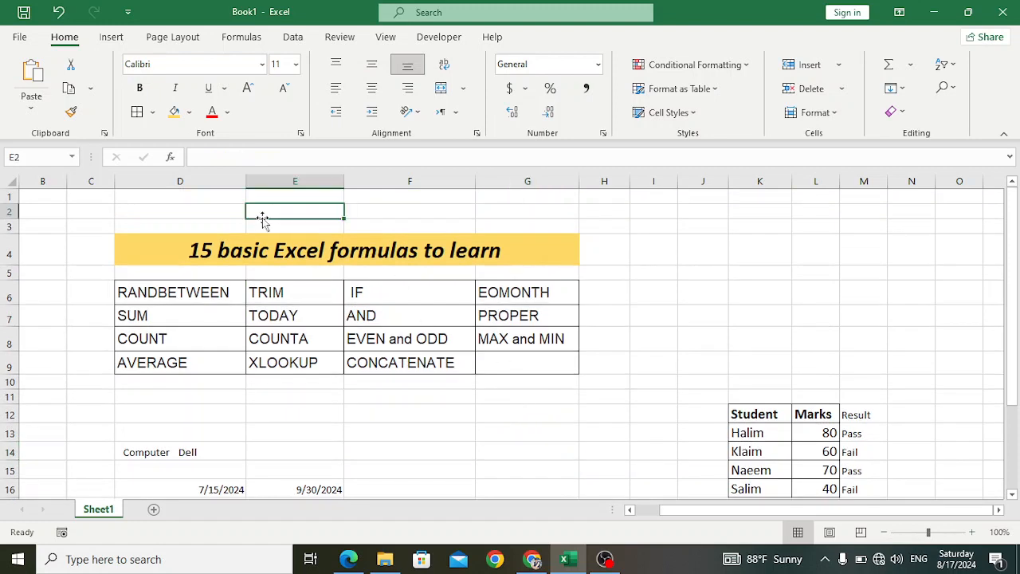
click(91, 201)
click(57, 213)
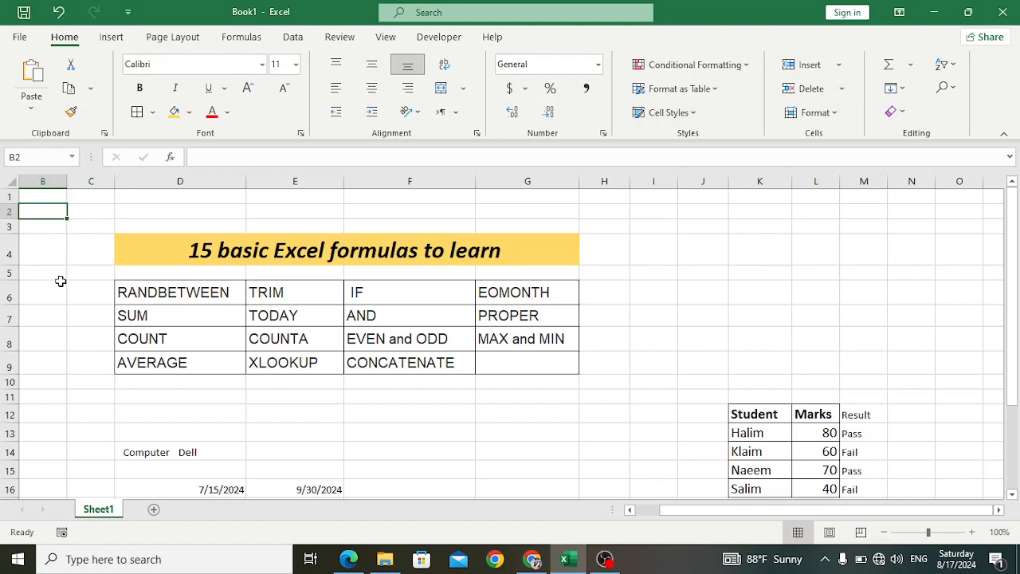
click(83, 211)
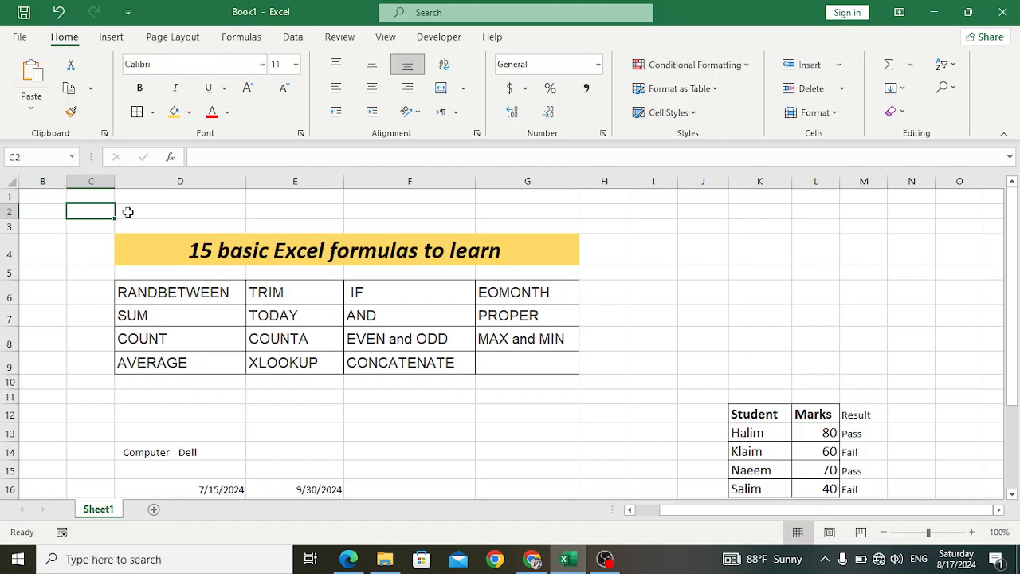
text(=today())
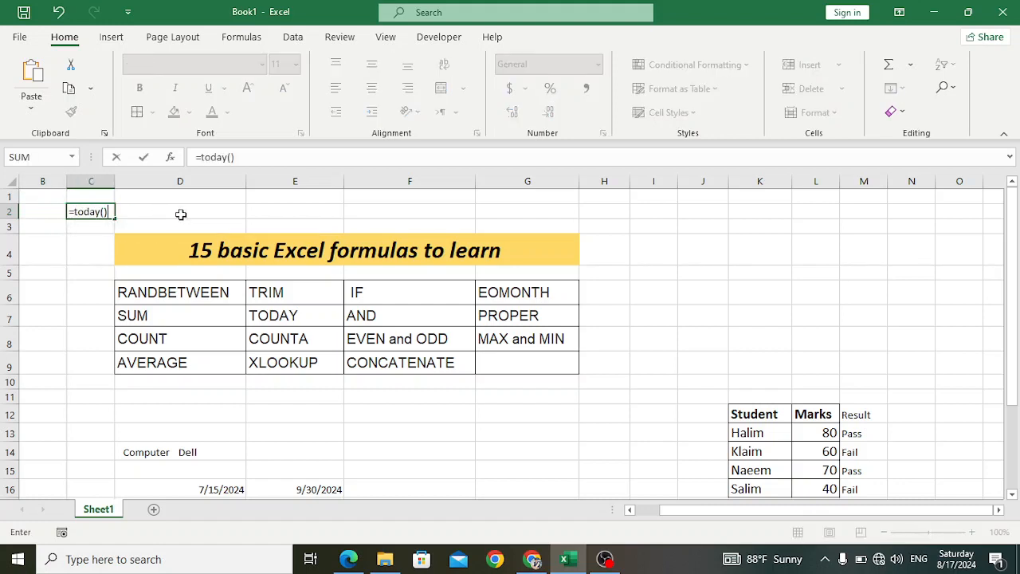
key(Return)
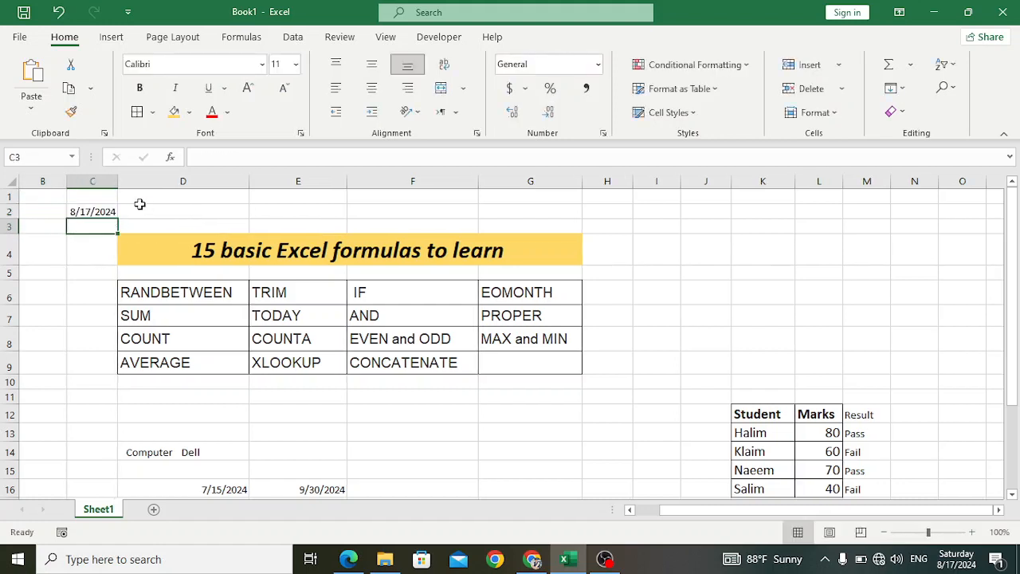
click(83, 211)
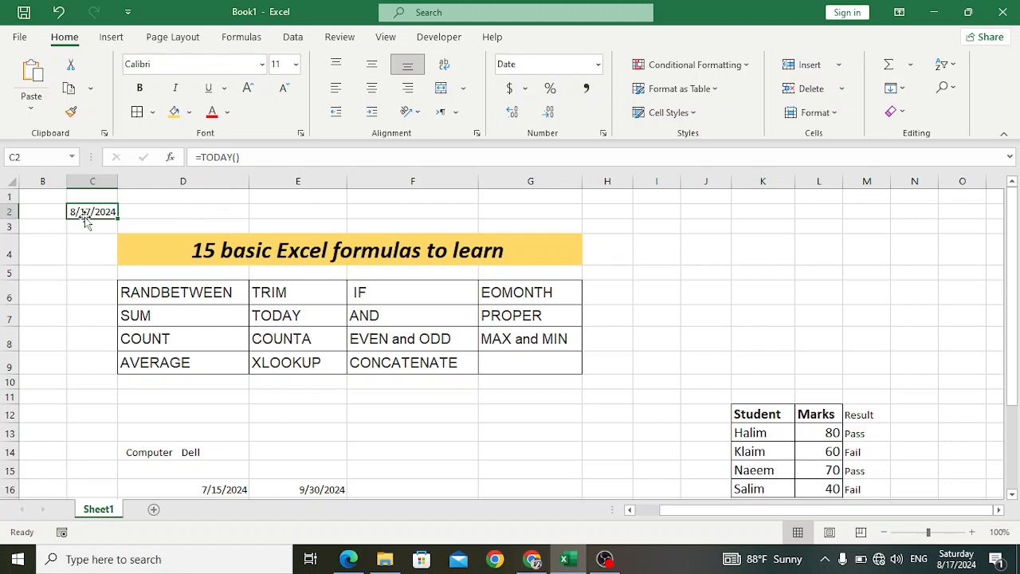
click(311, 430)
click(365, 316)
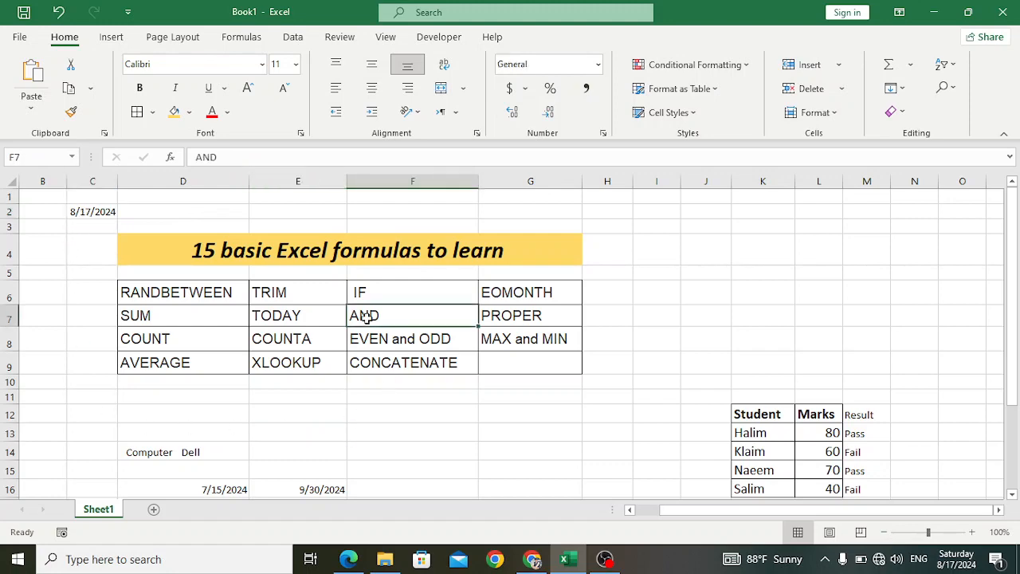
scroll(459, 396, down, 1)
scroll(459, 394, up, 1)
click(666, 564)
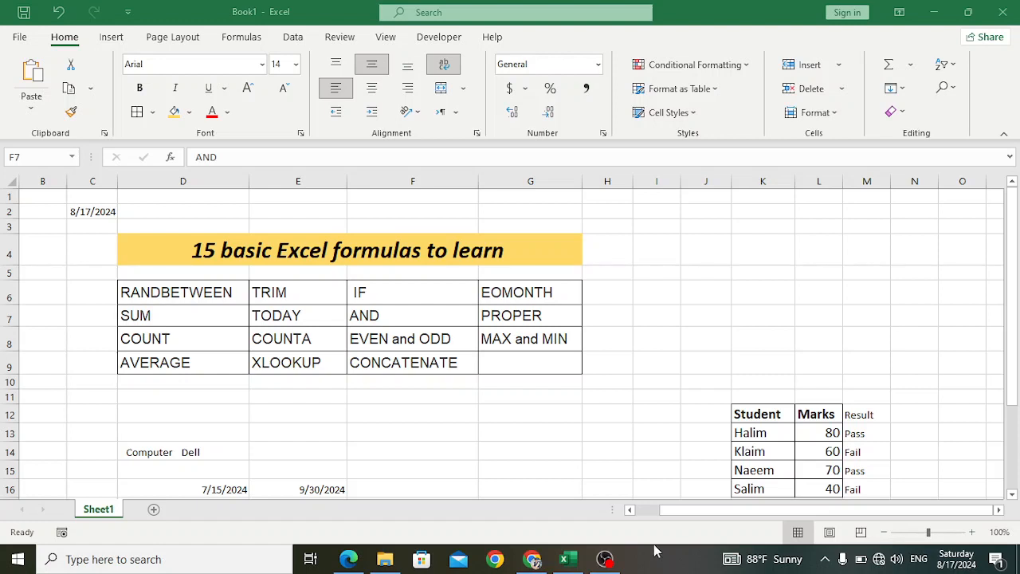
scroll(509, 378, left, 1)
click(447, 322)
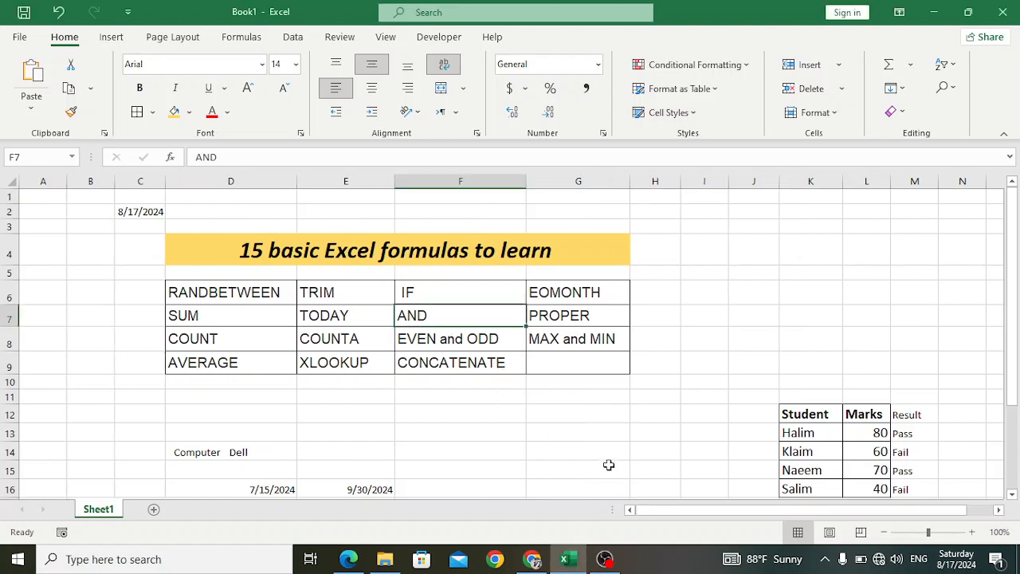
drag(678, 512, 699, 511)
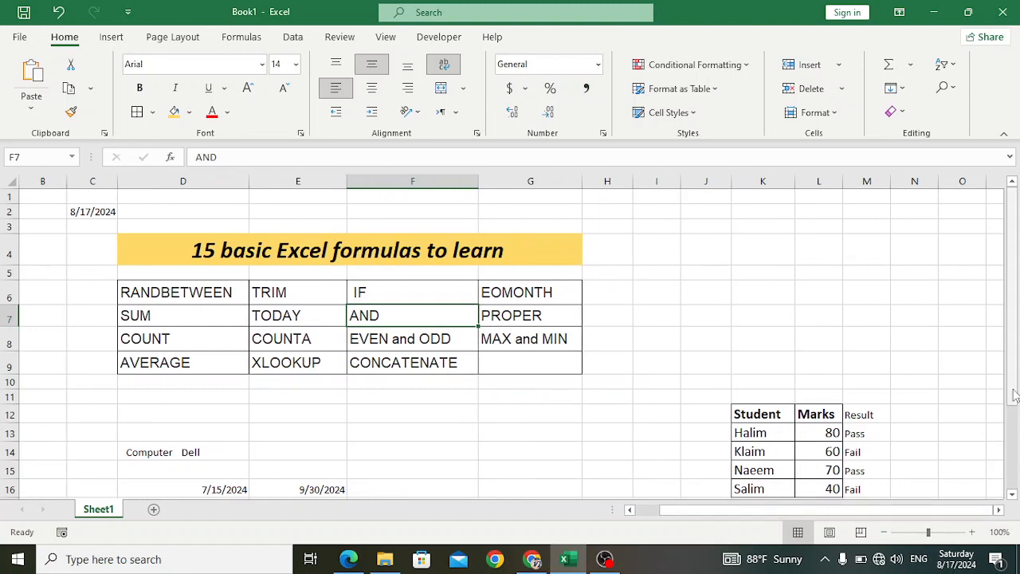
Step: Enter =AND(L13>60,L13<100,L13=60) in cell N13 to test the first student's marks against three conditions
drag(1012, 374, 1012, 434)
click(998, 510)
click(998, 511)
click(998, 512)
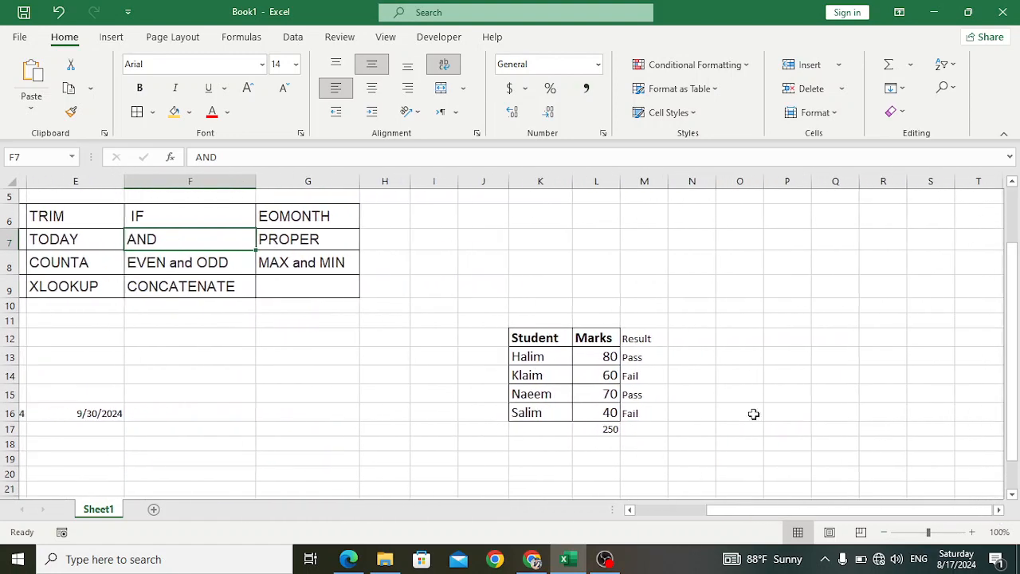
click(581, 361)
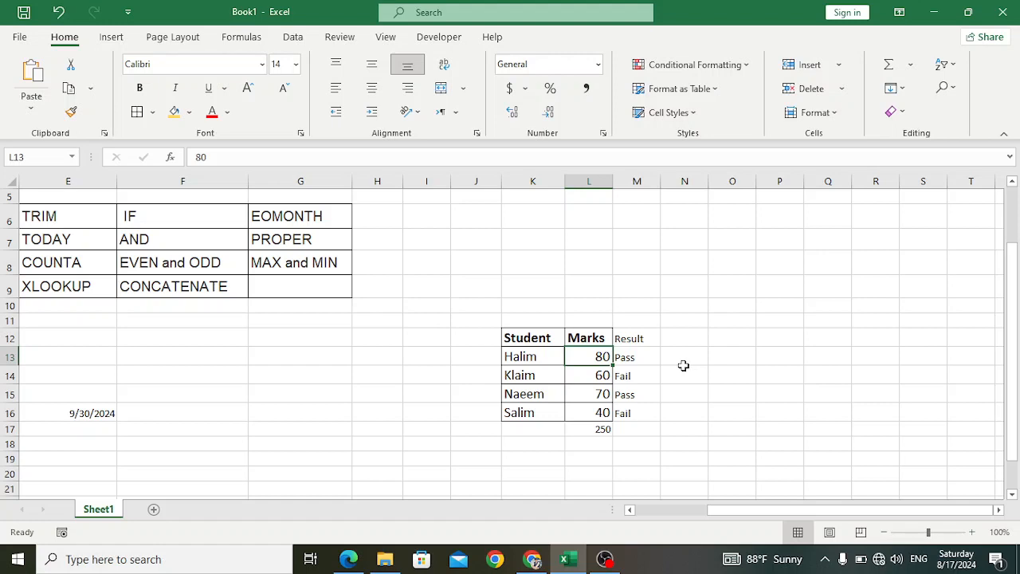
click(683, 356)
text(=an)
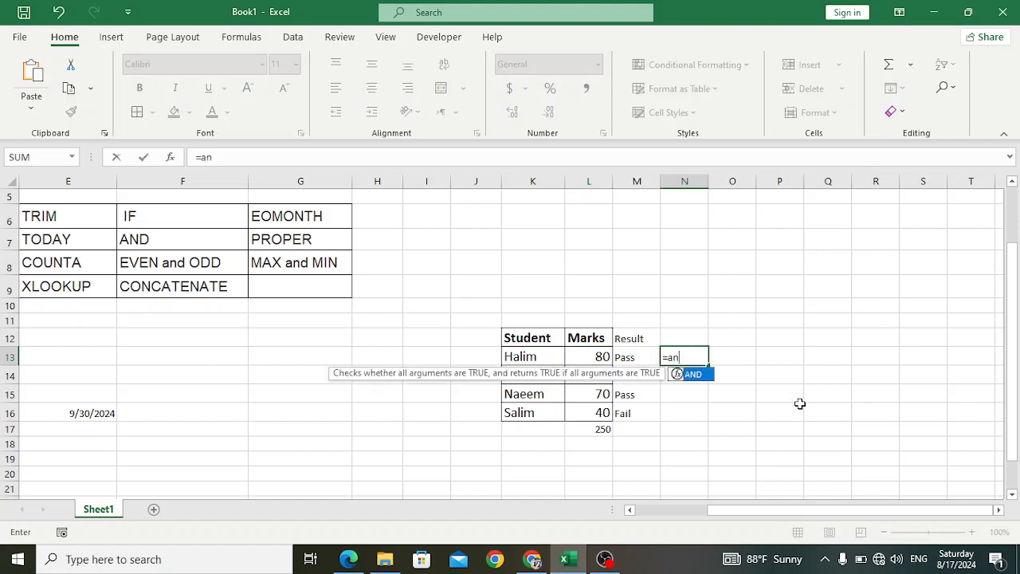
text(d()
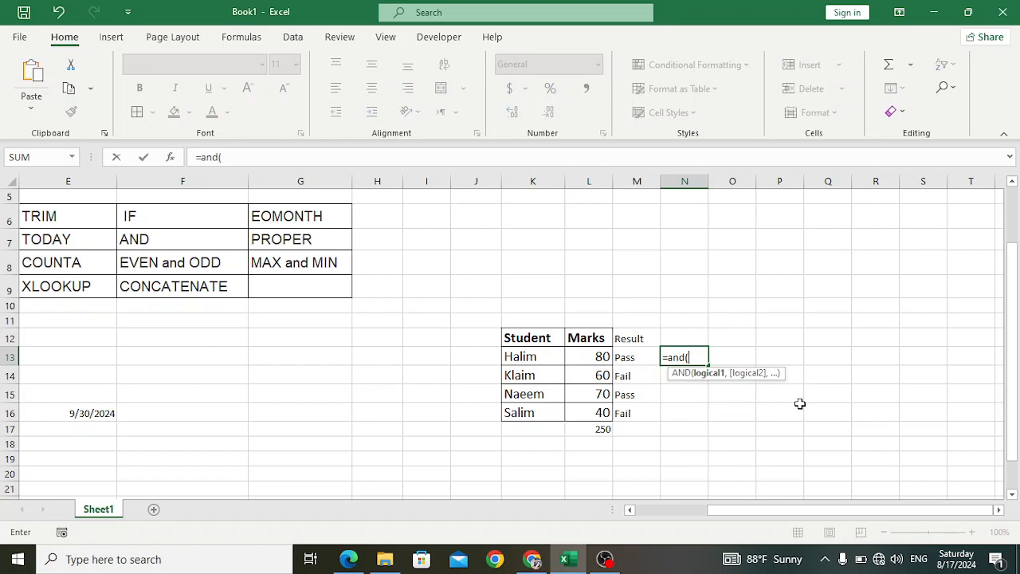
click(589, 357)
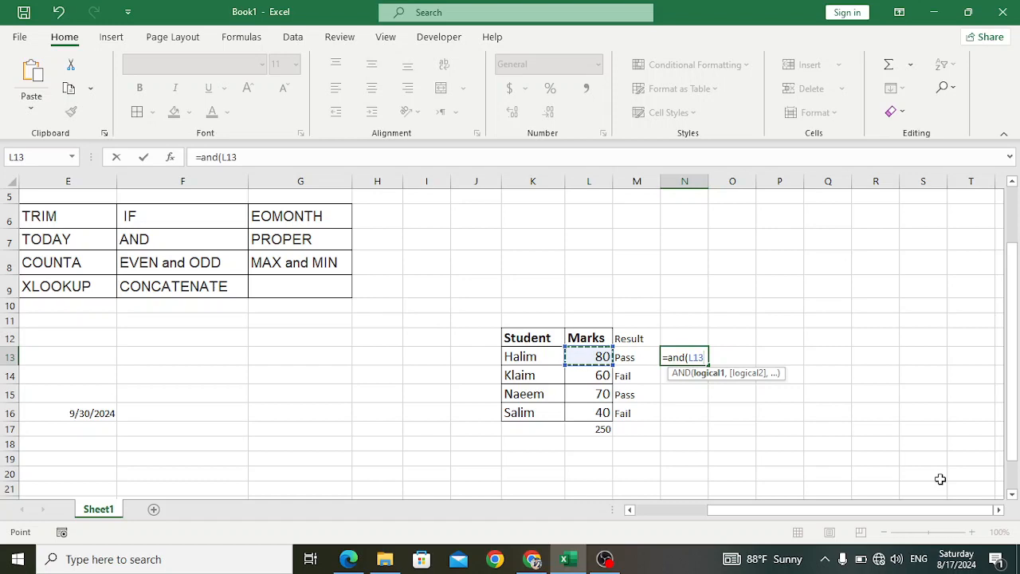
text(>60)
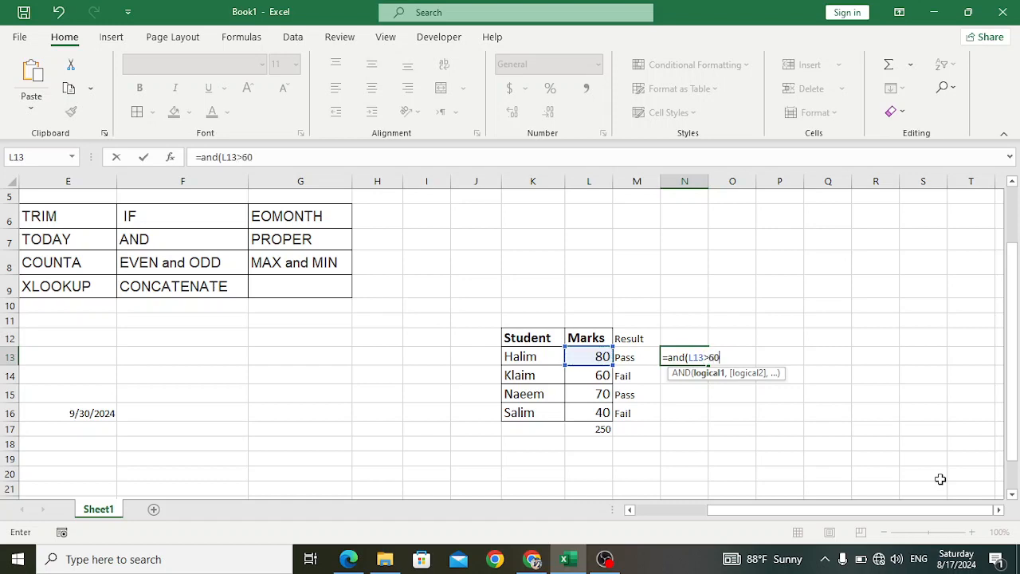
text(,)
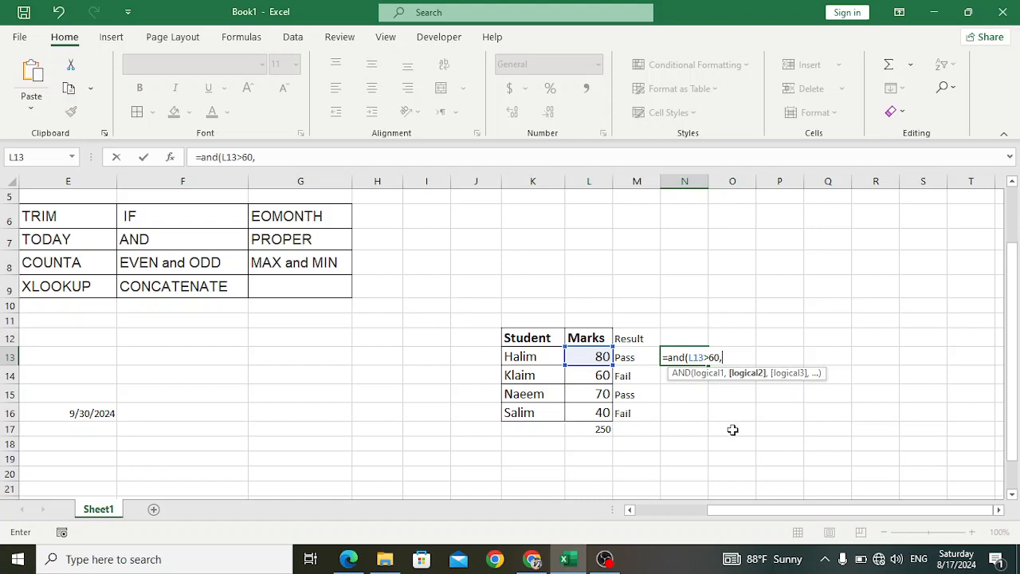
click(577, 359)
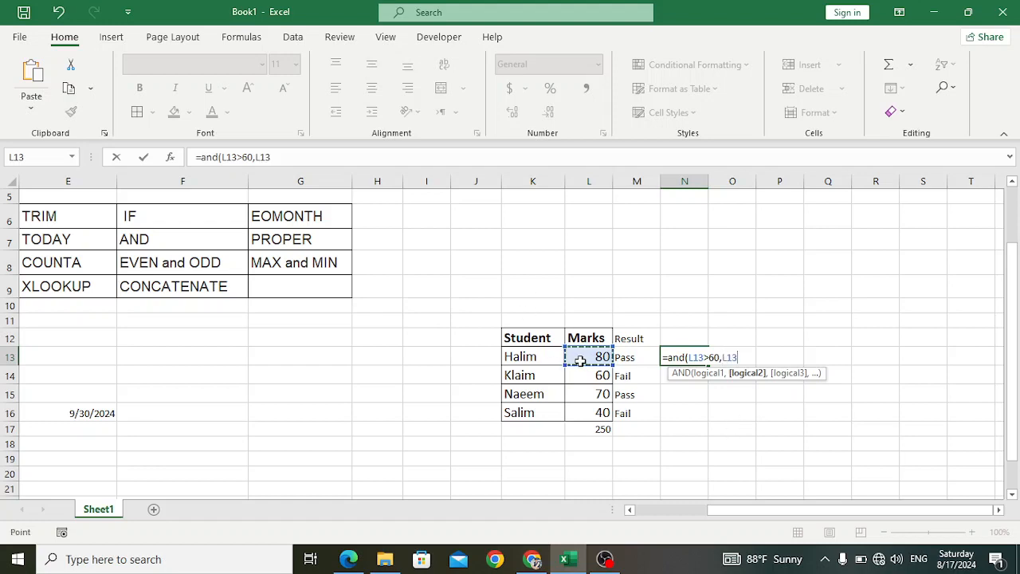
text(<100,)
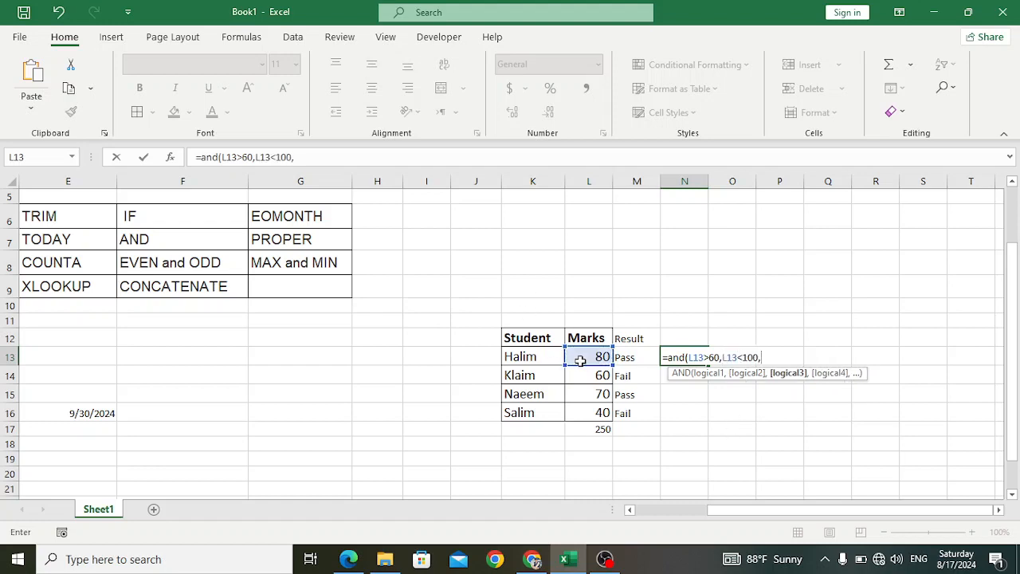
click(596, 357)
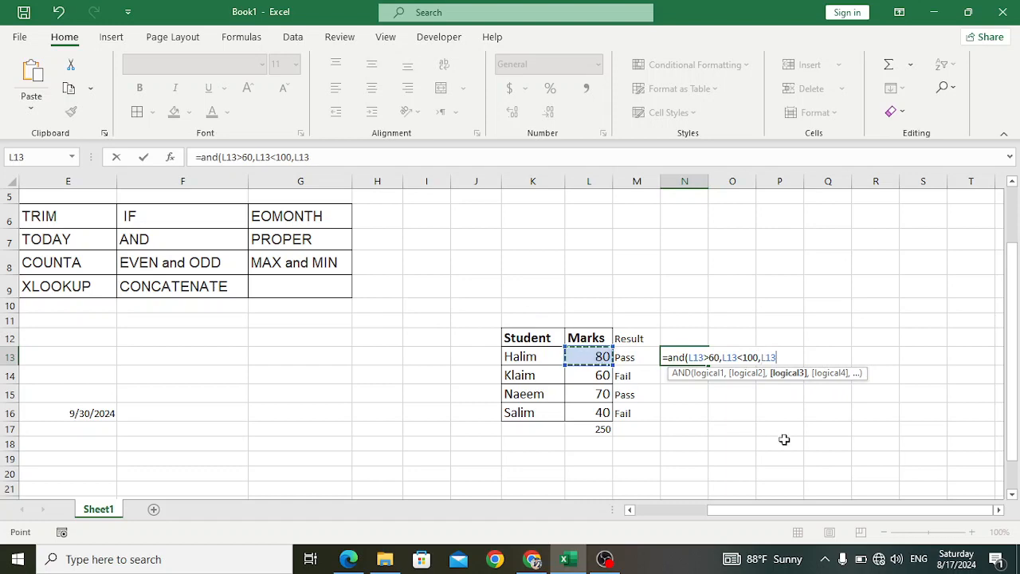
text(=)
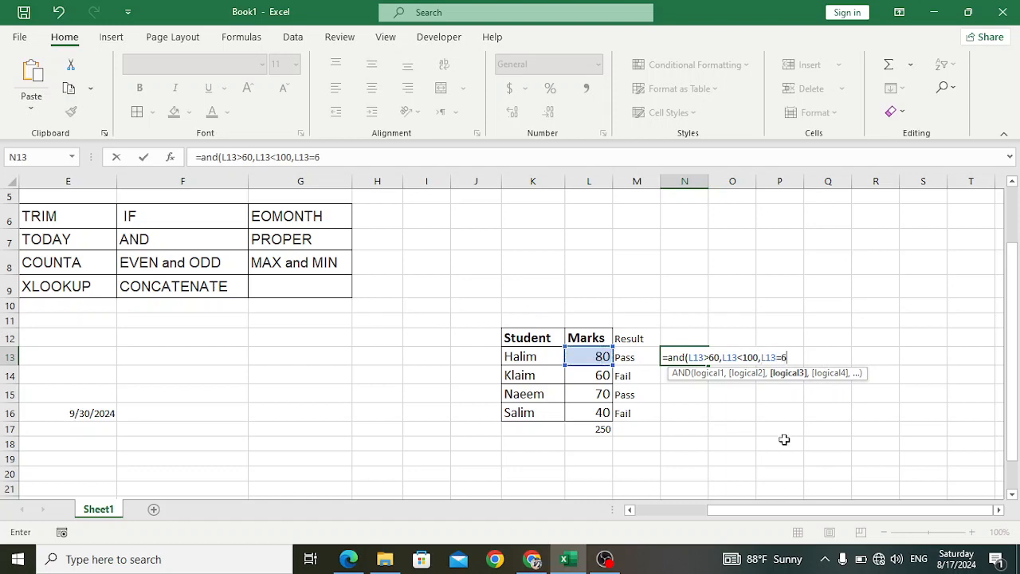
text(60))
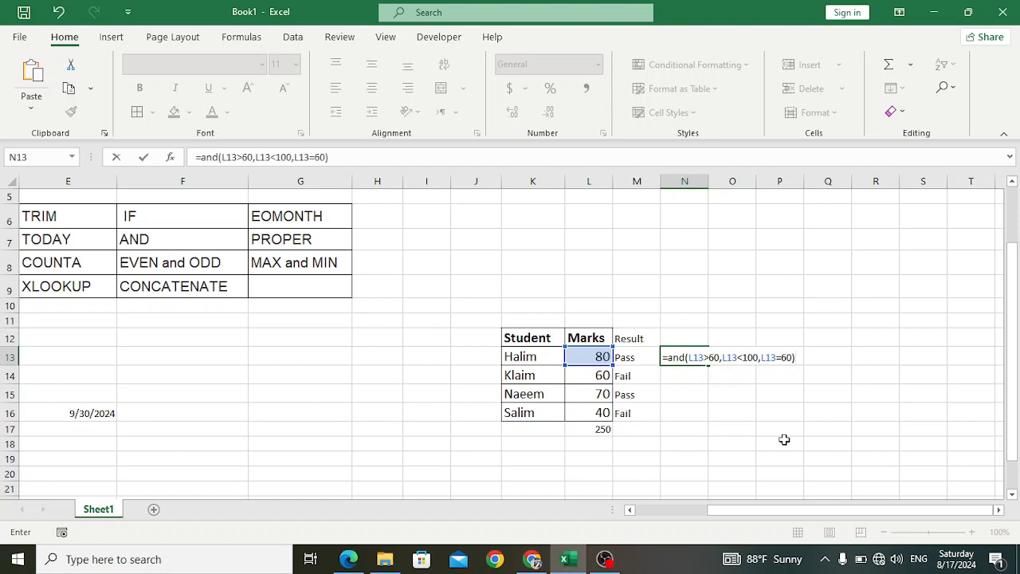
key(Return)
click(699, 358)
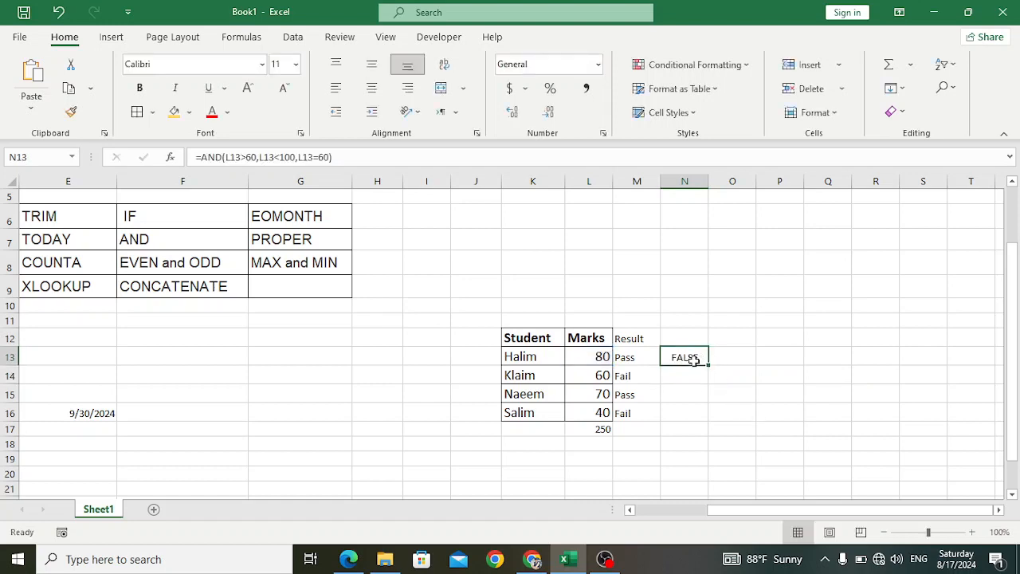
Step: Remove the L13=60 condition from the formula in N13, leaving =AND(L13>60,L13<100)
double_click(693, 360)
click(784, 357)
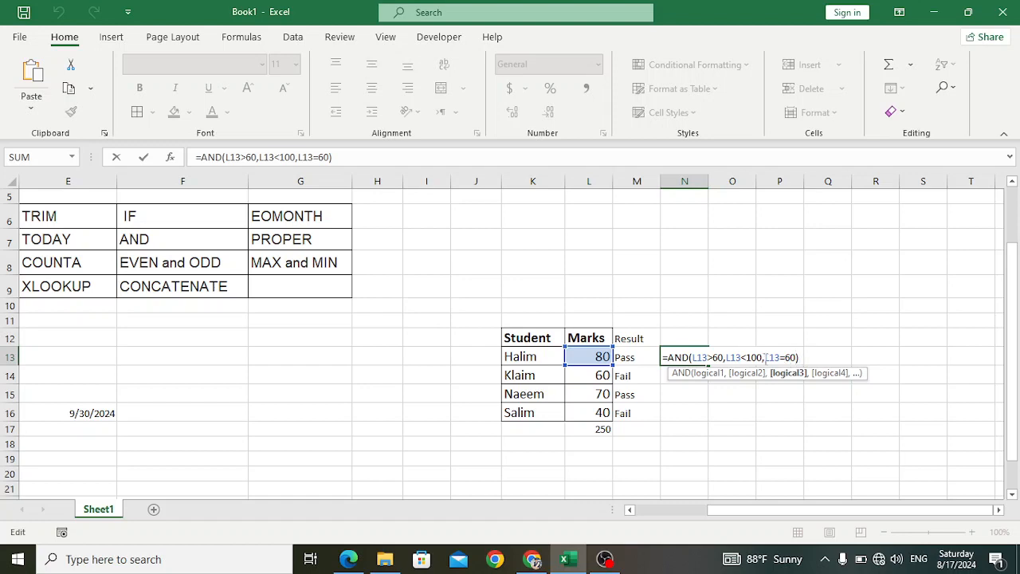
drag(764, 359, 792, 358)
text(0)
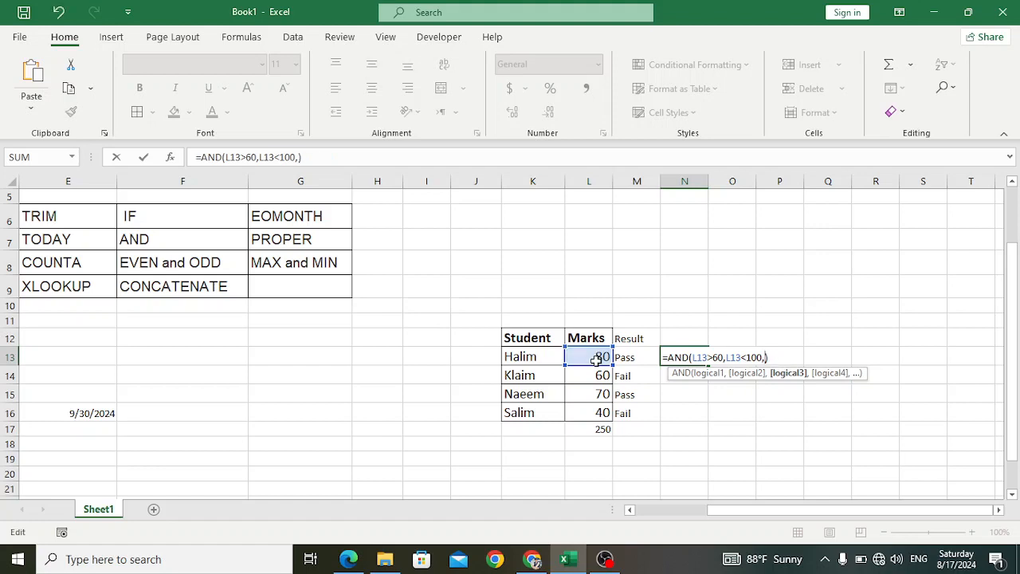
key(BackSpace)
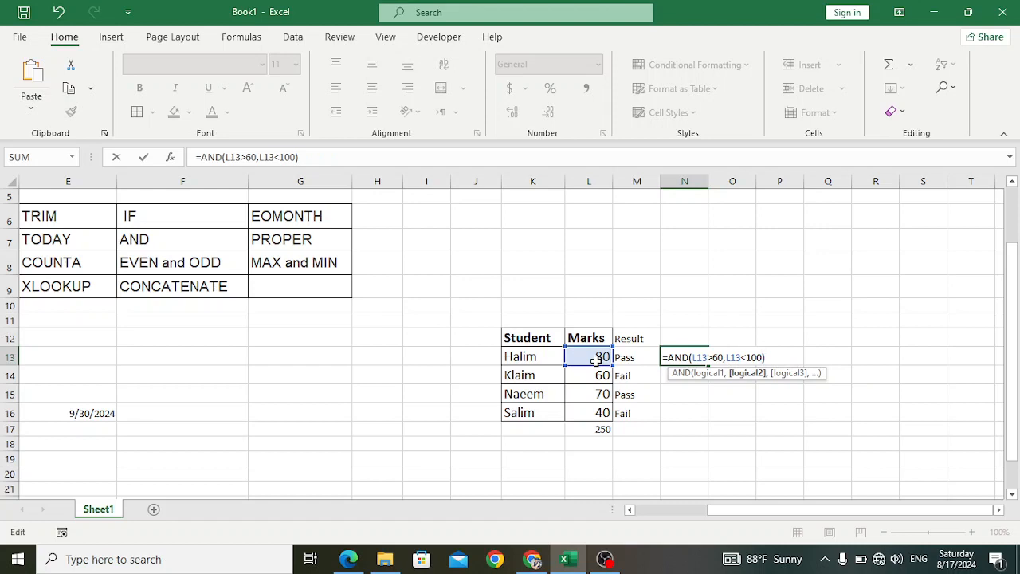
key(Return)
Step: Fill the AND formula from N13 down to N16 and check the copied formulas against the marks
click(682, 357)
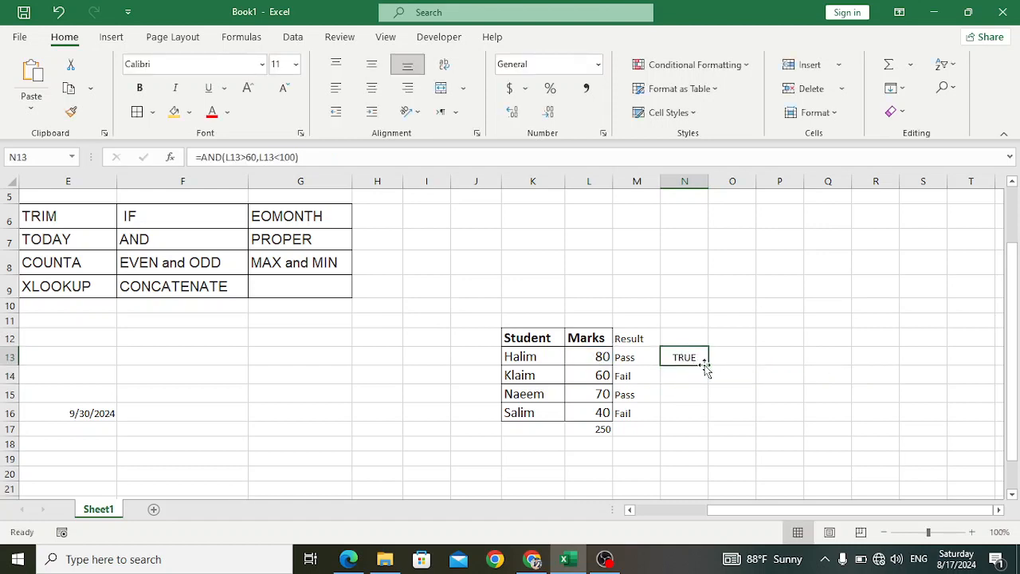
drag(705, 365, 705, 417)
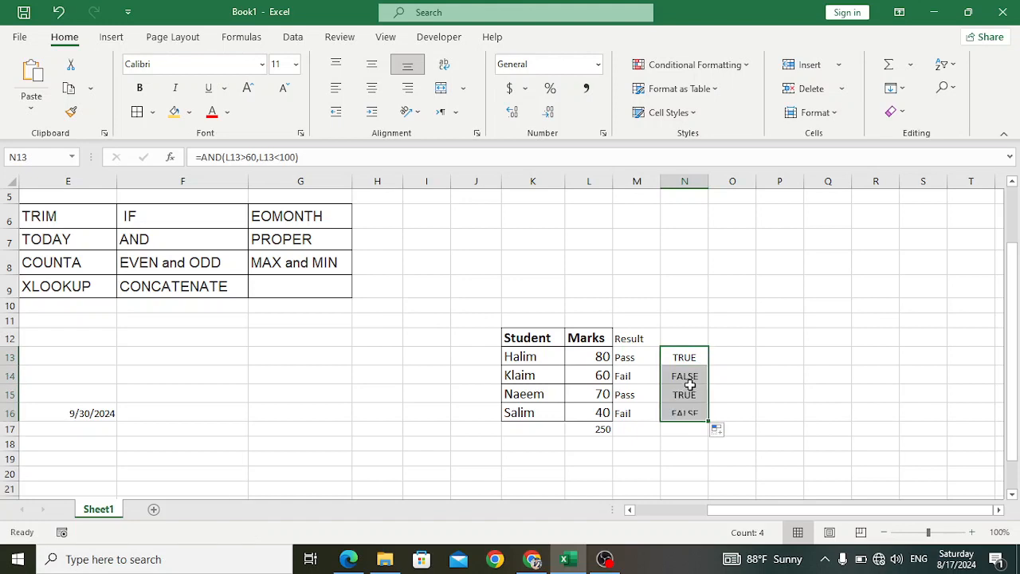
click(690, 374)
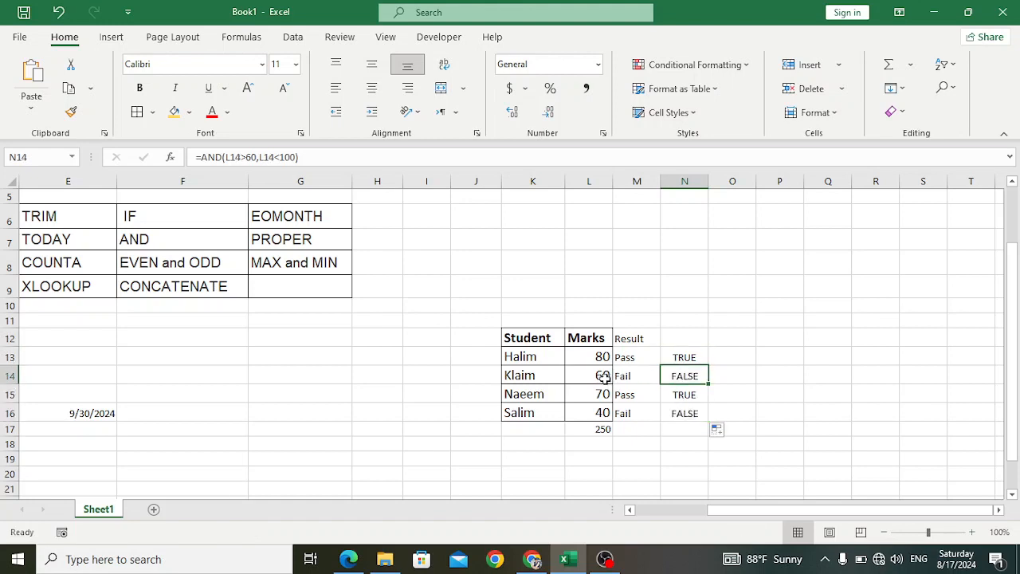
double_click(682, 374)
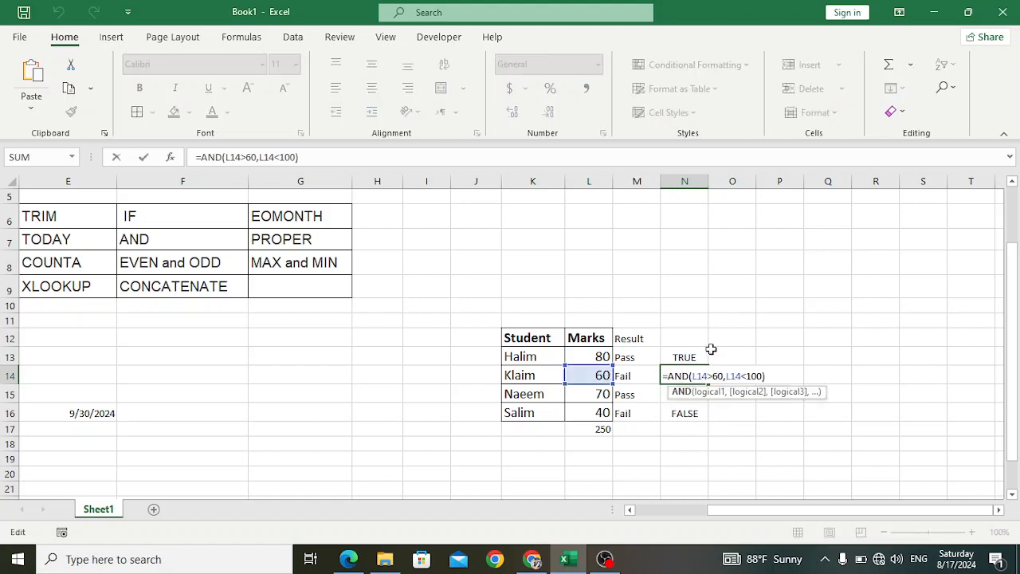
click(715, 353)
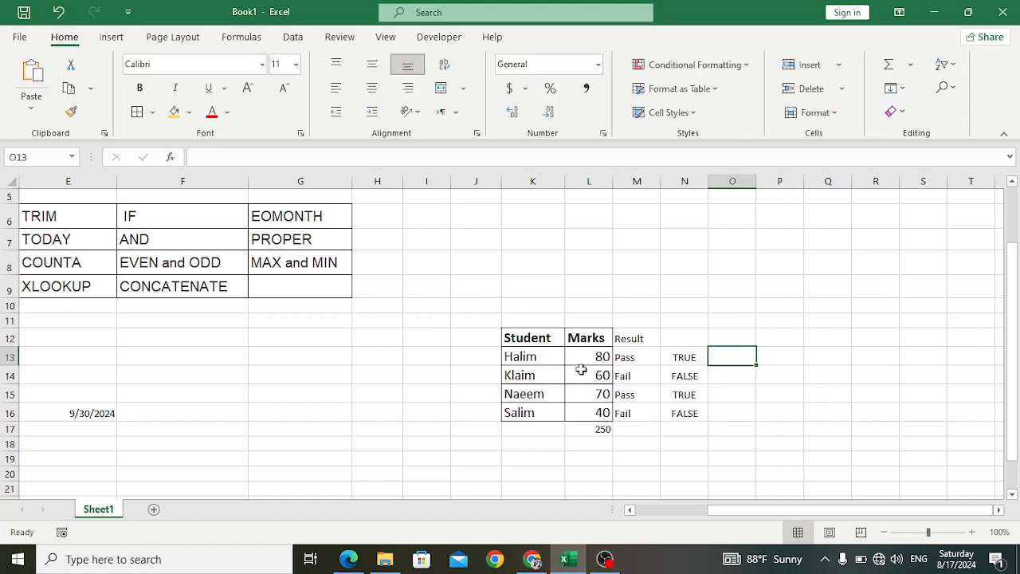
click(687, 391)
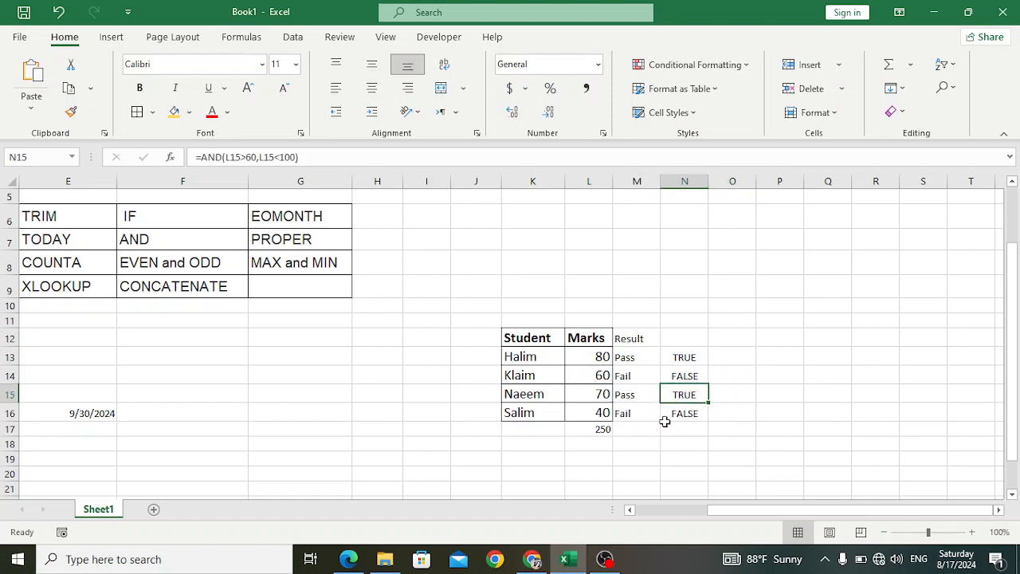
click(683, 415)
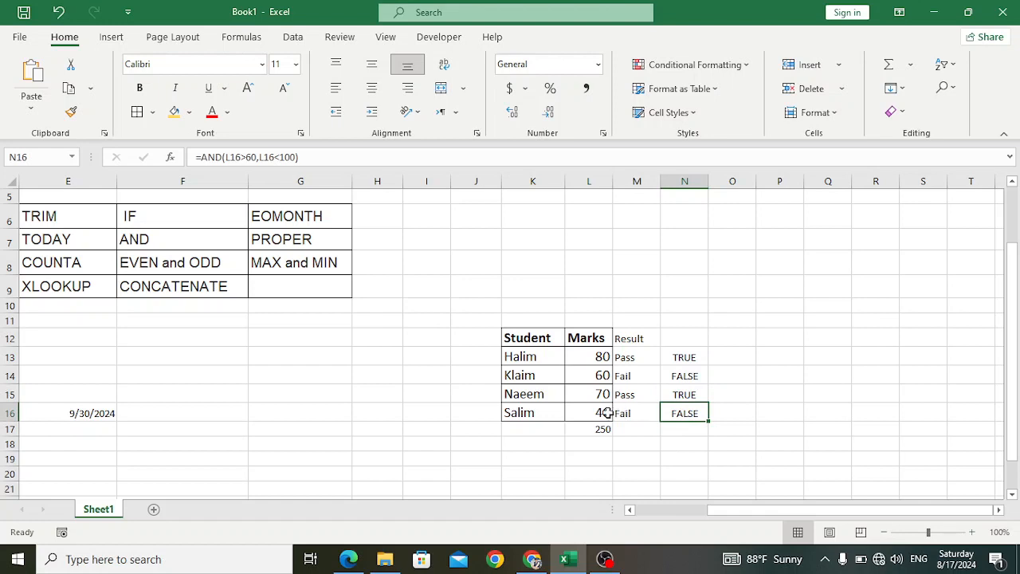
double_click(681, 413)
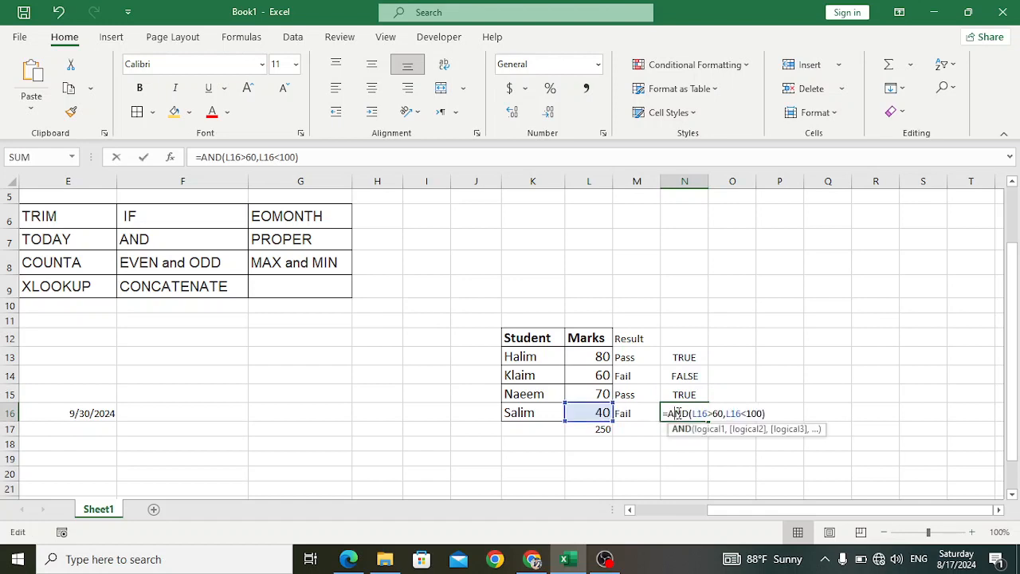
click(718, 394)
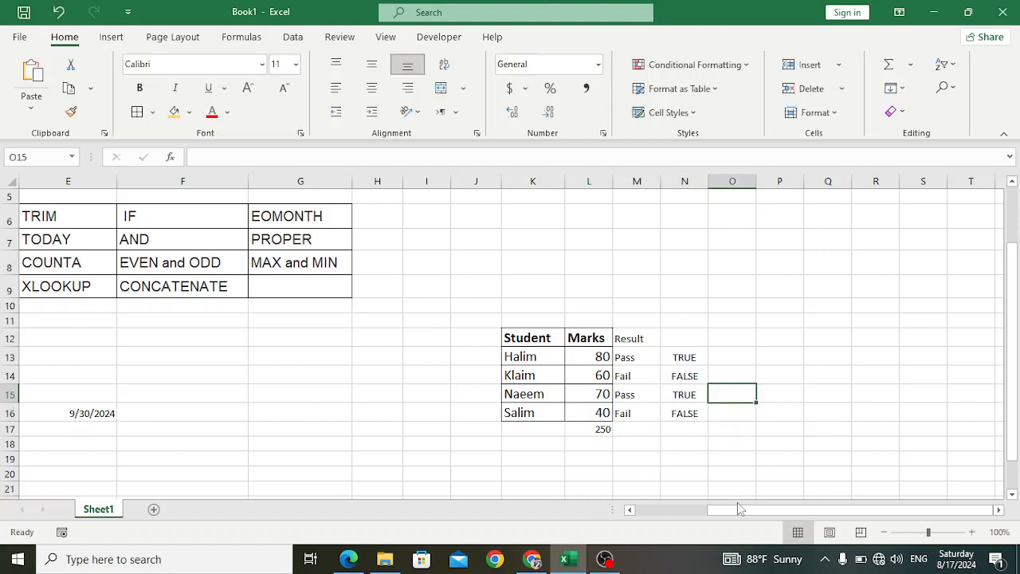
Step: Change the initial letters of both words in cell D14 to lowercase so the text reads "computer dell"
drag(691, 514, 642, 511)
scroll(609, 446, up, 2)
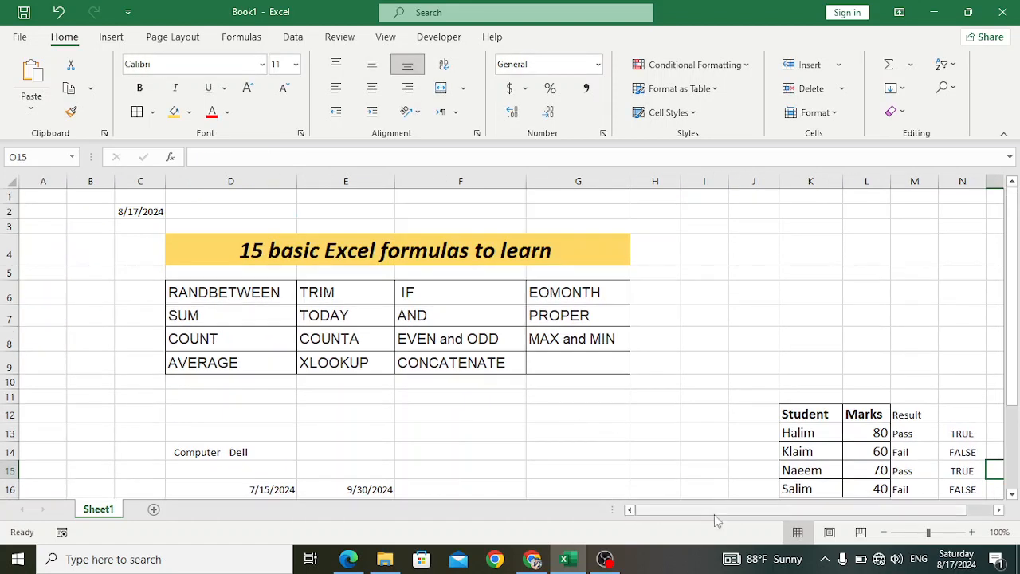
click(571, 316)
scroll(596, 423, down, 1)
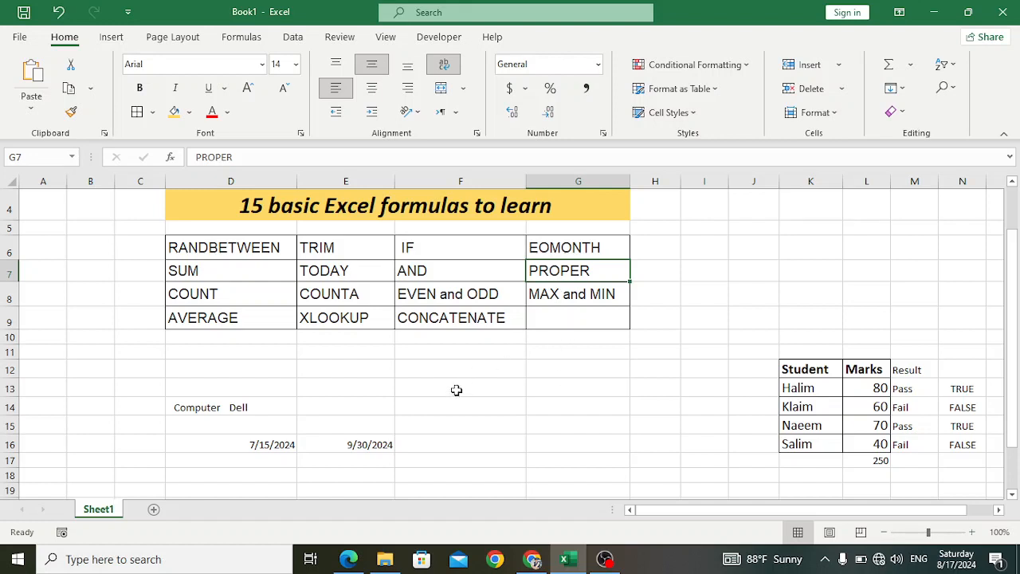
click(206, 408)
double_click(179, 406)
key(BackSpace)
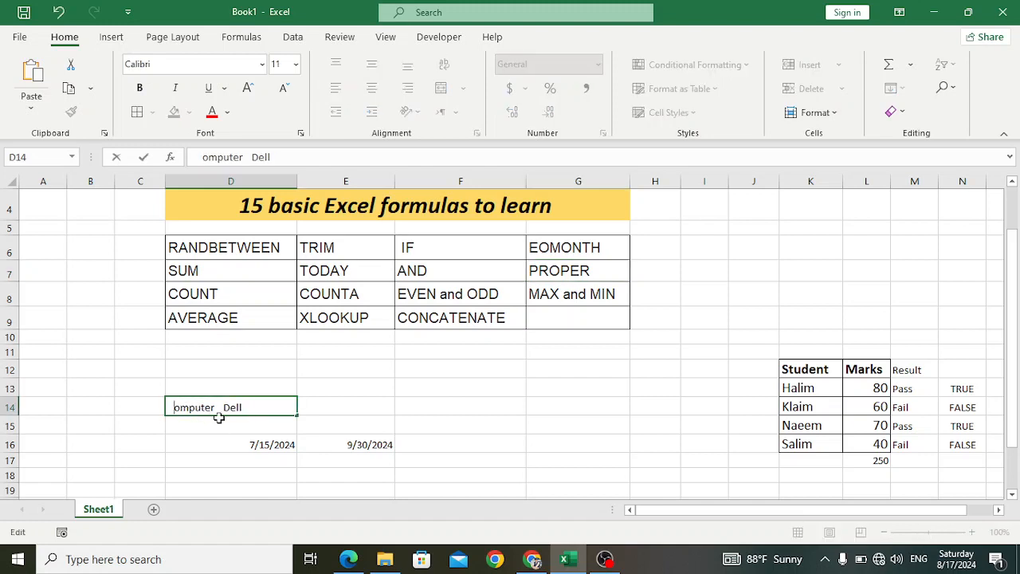
click(229, 407)
key(BackSpace)
text(d)
click(175, 407)
text(c)
Step: Enter =PROPER(D14) in cell E14 to capitalise the first letter of each word from D14
click(341, 406)
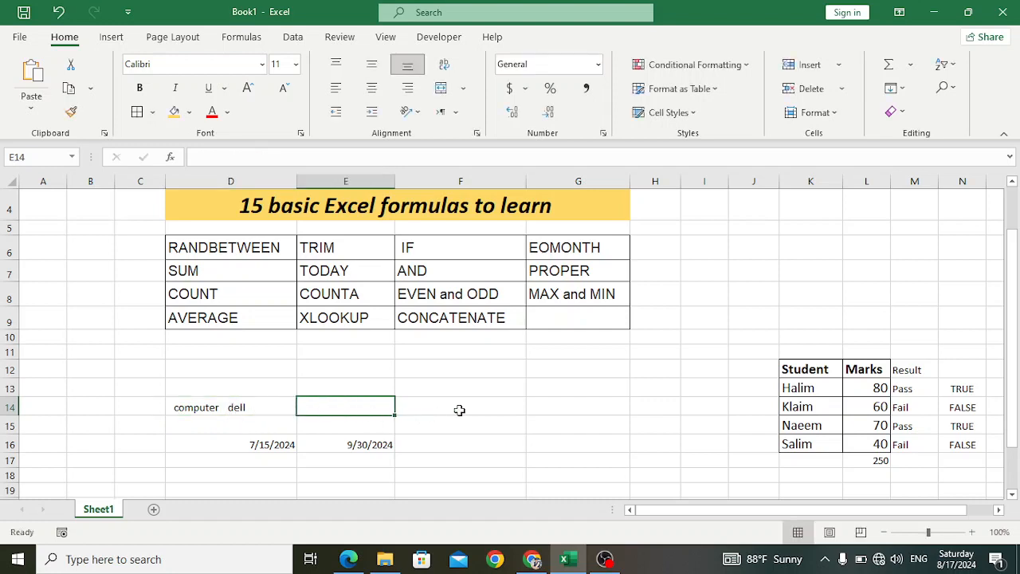
text(=prop)
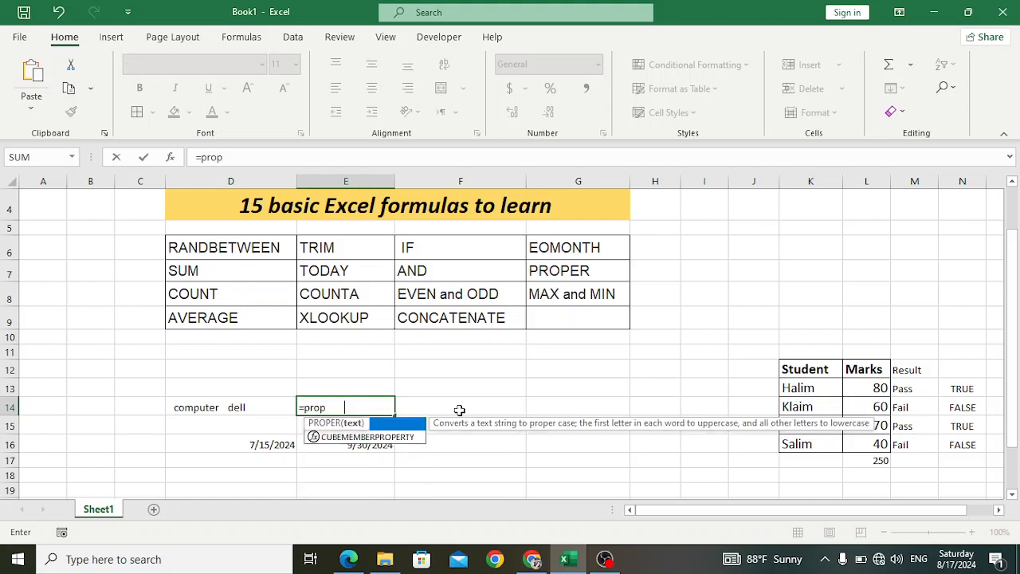
key(Tab)
click(233, 403)
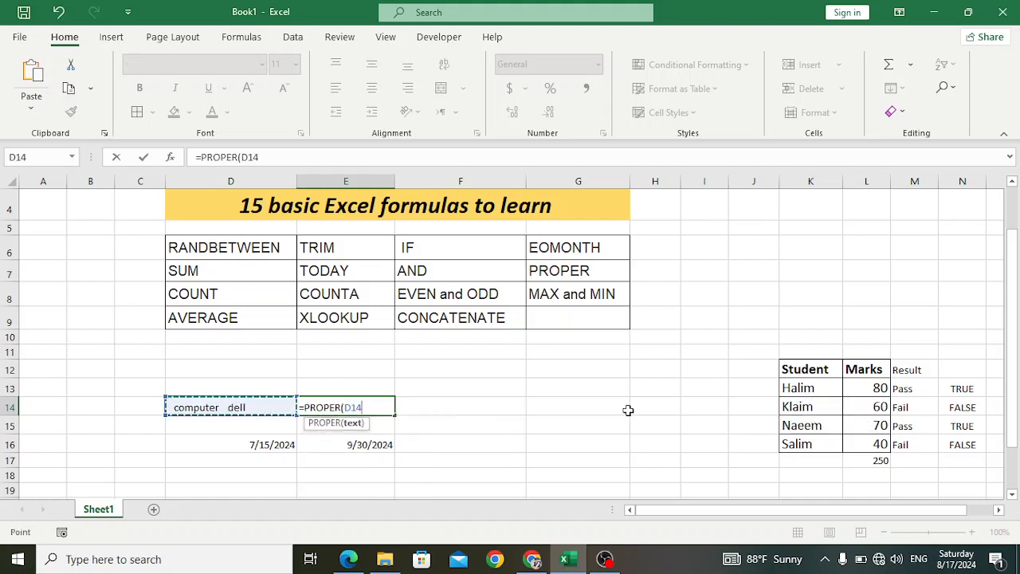
key(Return)
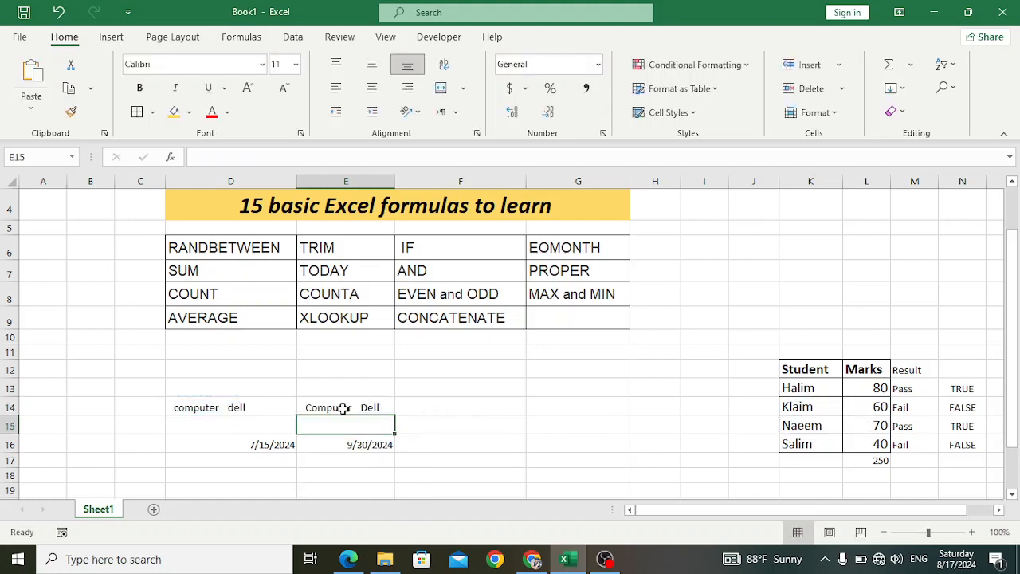
click(482, 405)
click(575, 398)
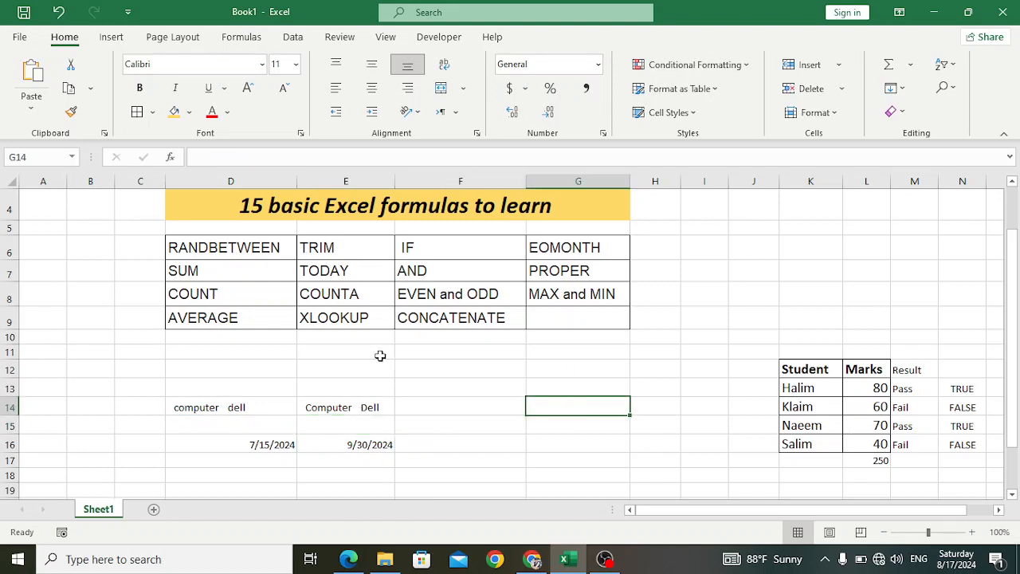
Step: Enter =COUNT(K11:N18) in cell K22 to count the numeric cells in the student marks table area
click(237, 294)
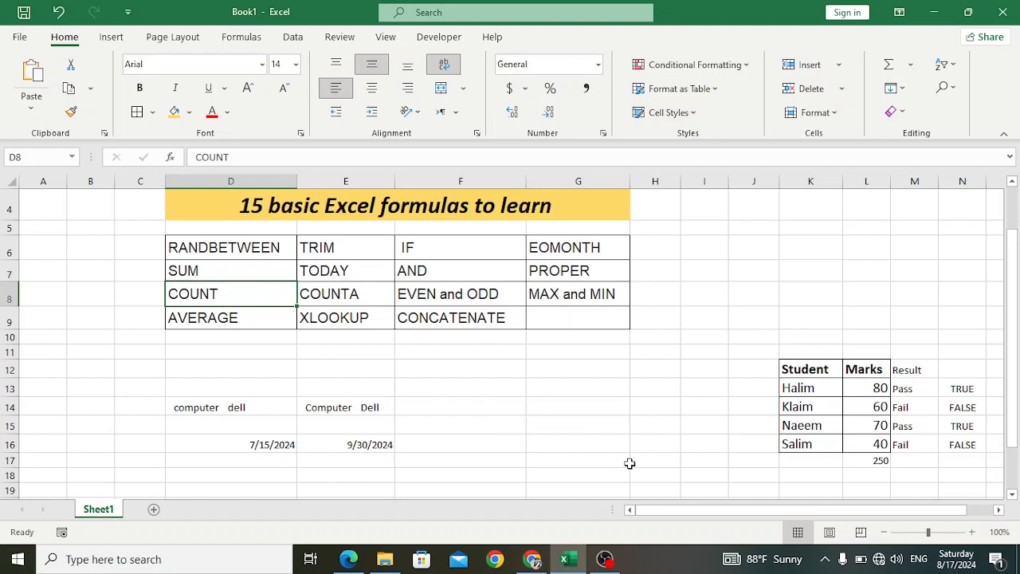
drag(690, 517, 705, 516)
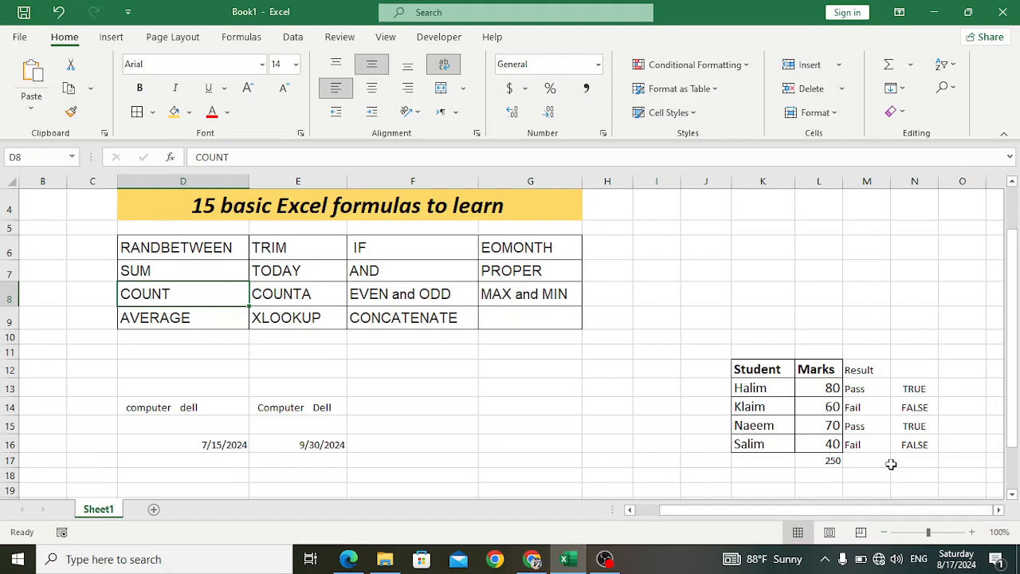
scroll(717, 448, down, 2)
click(752, 404)
text(=cou)
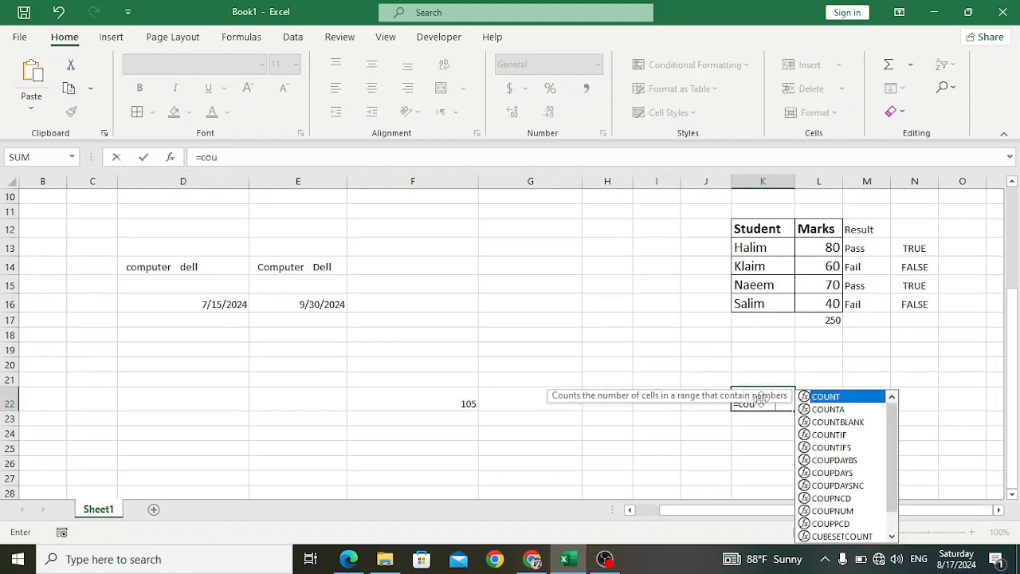
key(Tab)
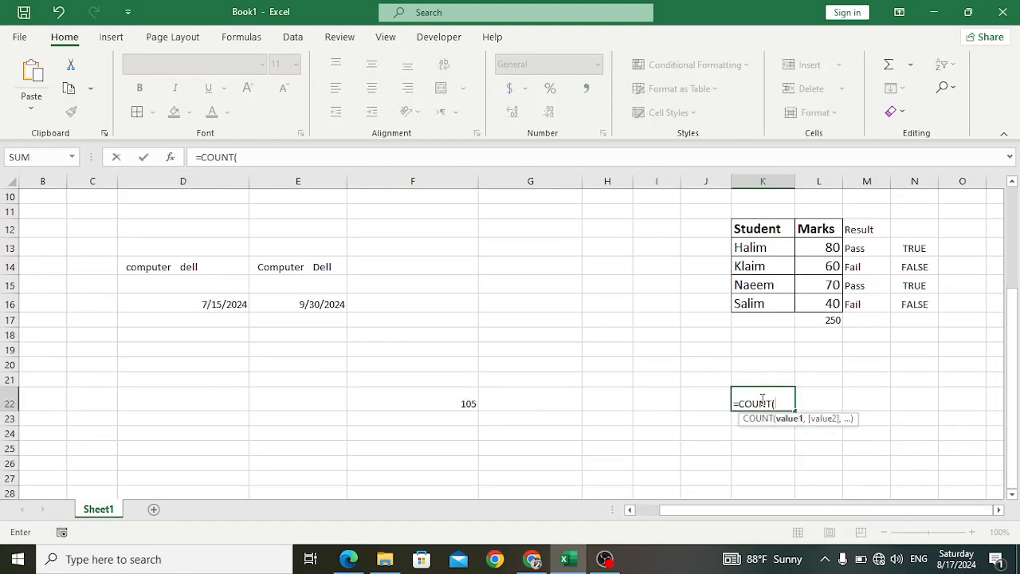
drag(735, 208, 922, 335)
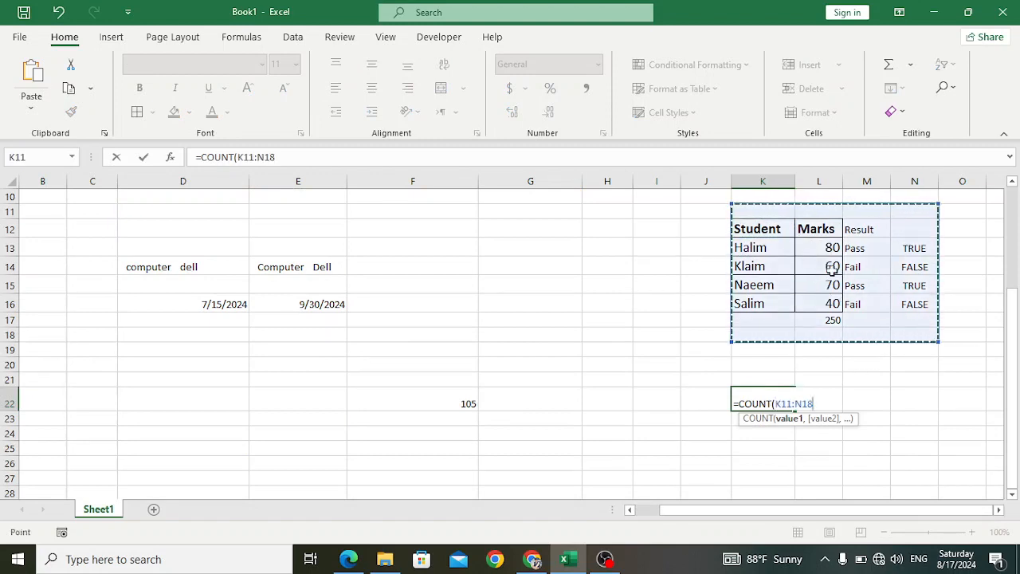
text())
key(ctrl+Return)
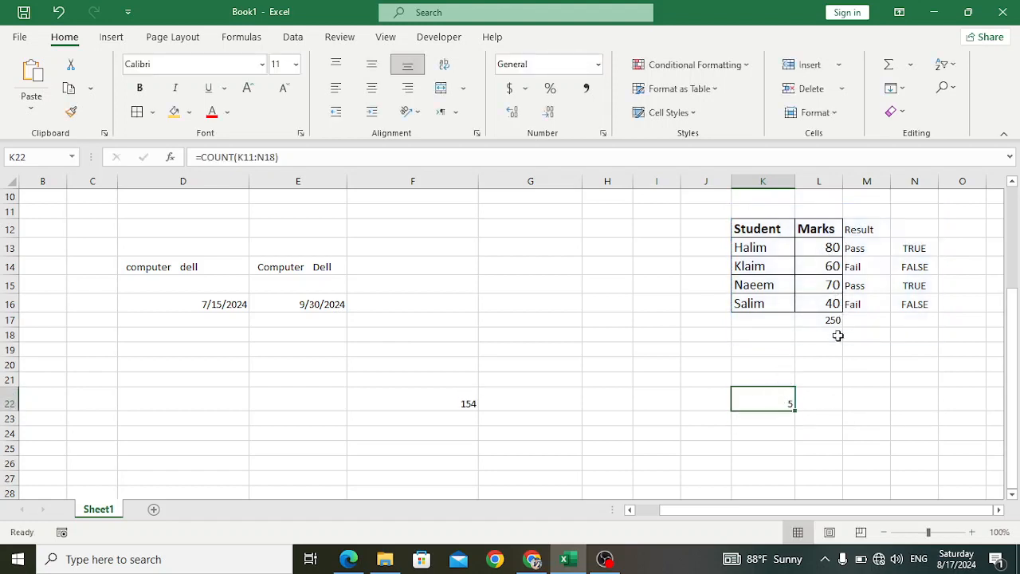
Step: Enter =COUNTA(J11:N17) in cell L22 to count the non-empty cells around the student table, and check it against the table
scroll(669, 433, up, 3)
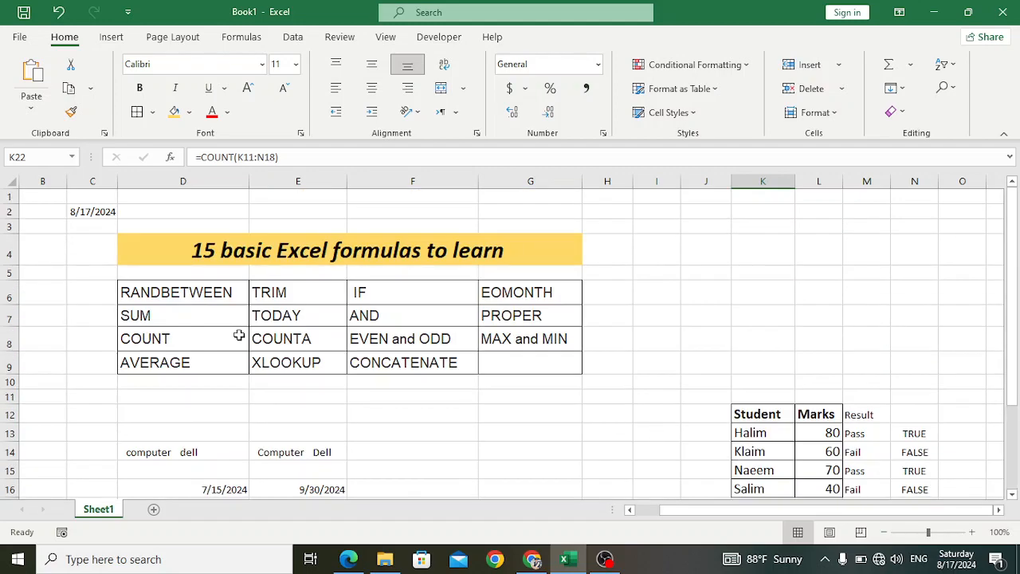
scroll(686, 386, down, 1)
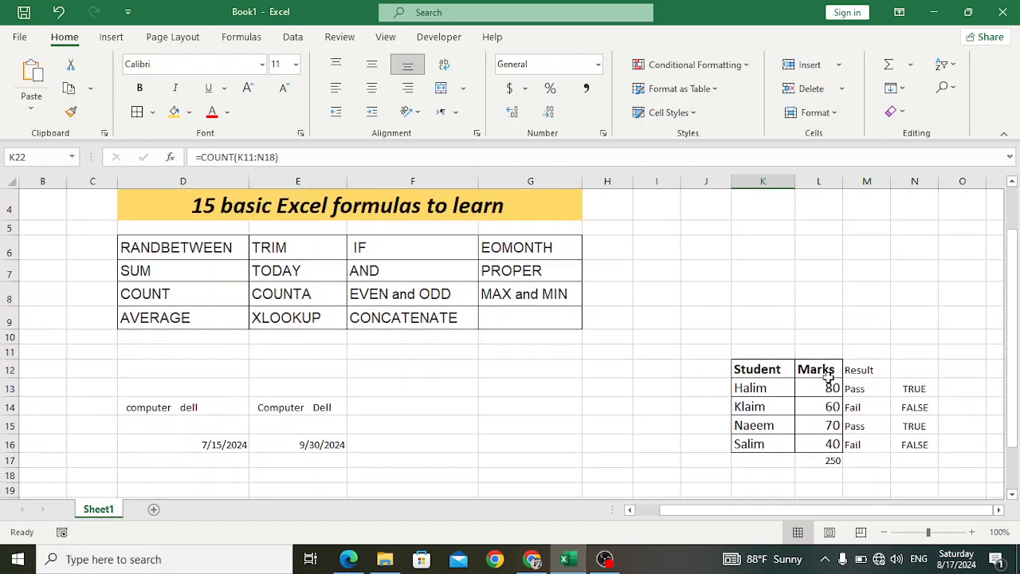
scroll(833, 377, down, 2)
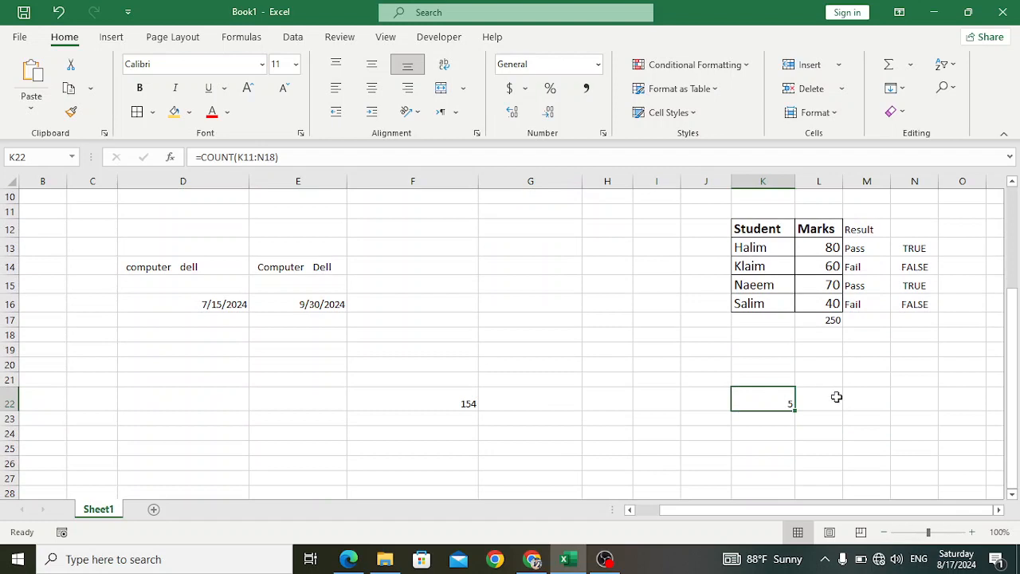
click(835, 398)
text(=coun)
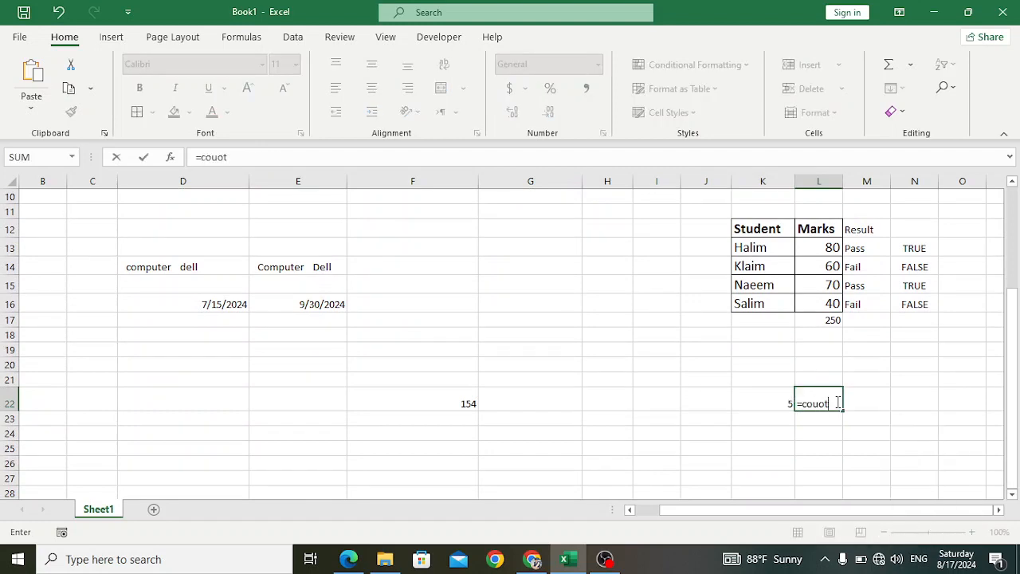
key(Down)
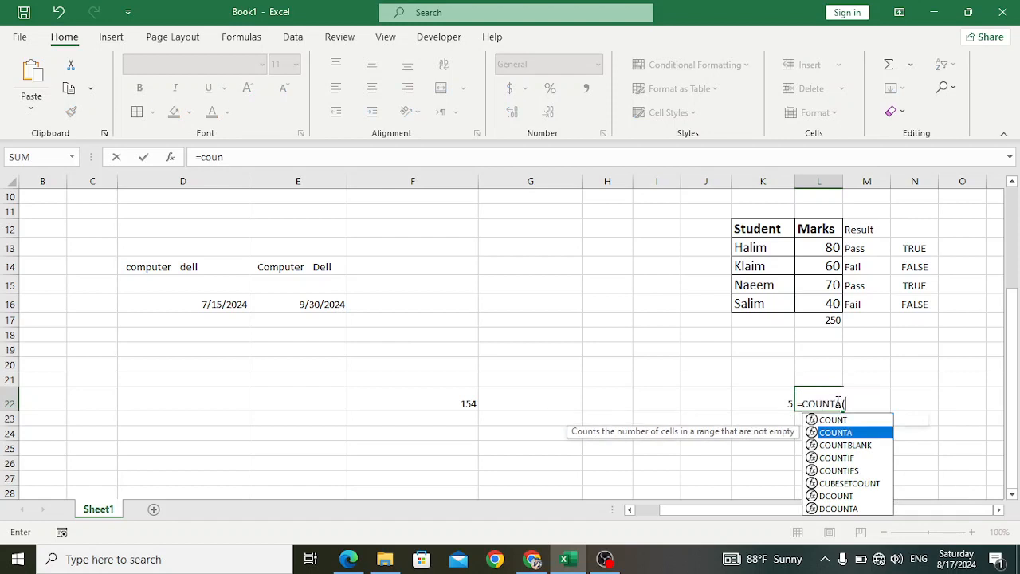
key(Tab)
drag(726, 219, 908, 325)
key(Return)
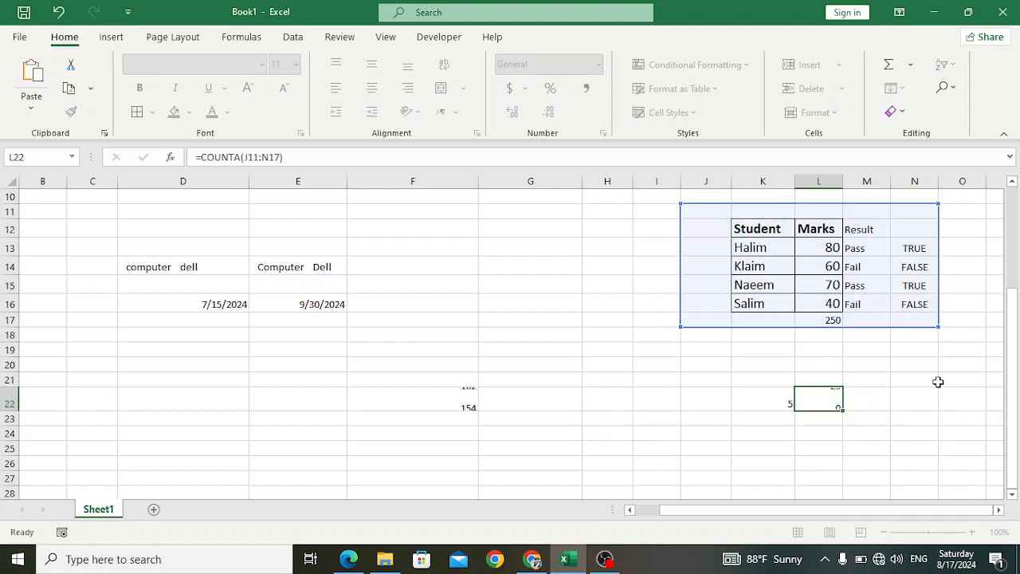
click(821, 401)
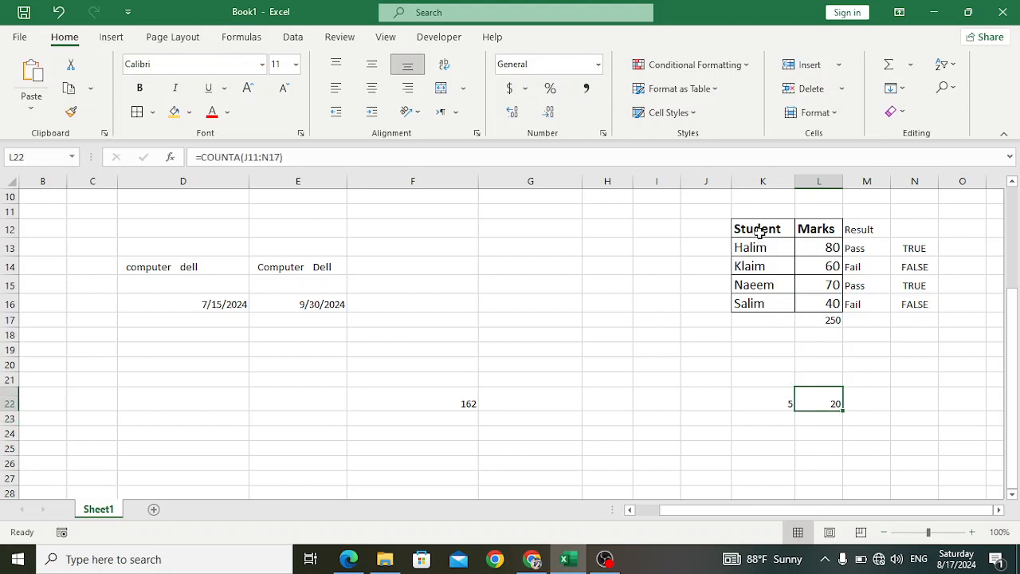
drag(761, 245, 868, 288)
Step: Enter the sample decimals 67.3 in cell G12 and 67.7 in cell G13
scroll(531, 364, up, 3)
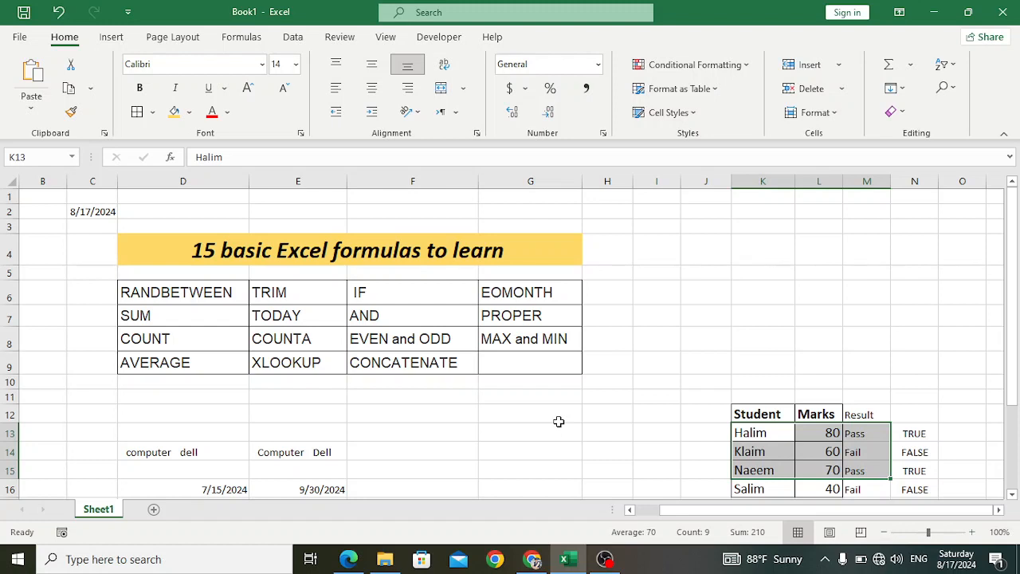
click(528, 416)
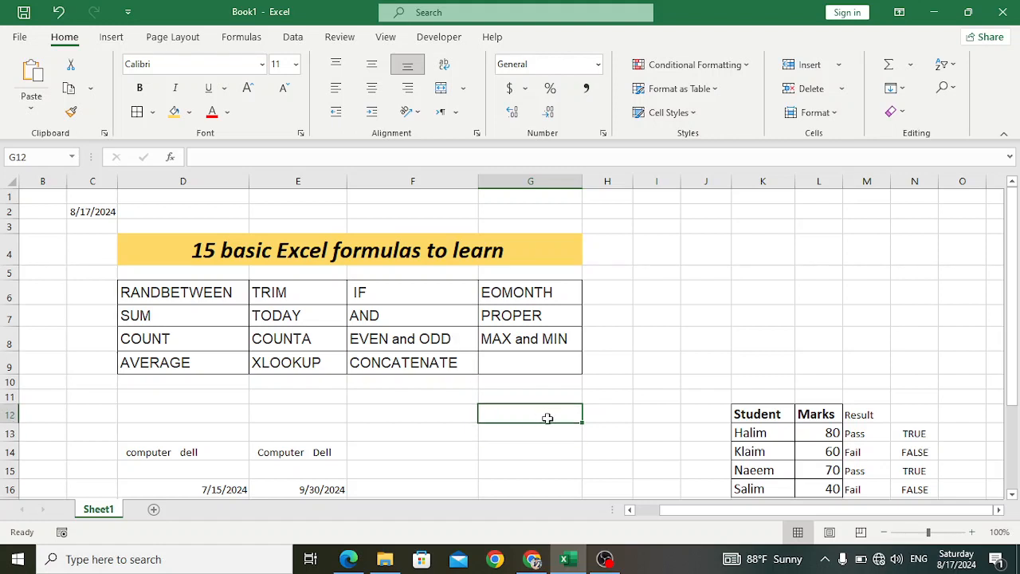
text(67.3)
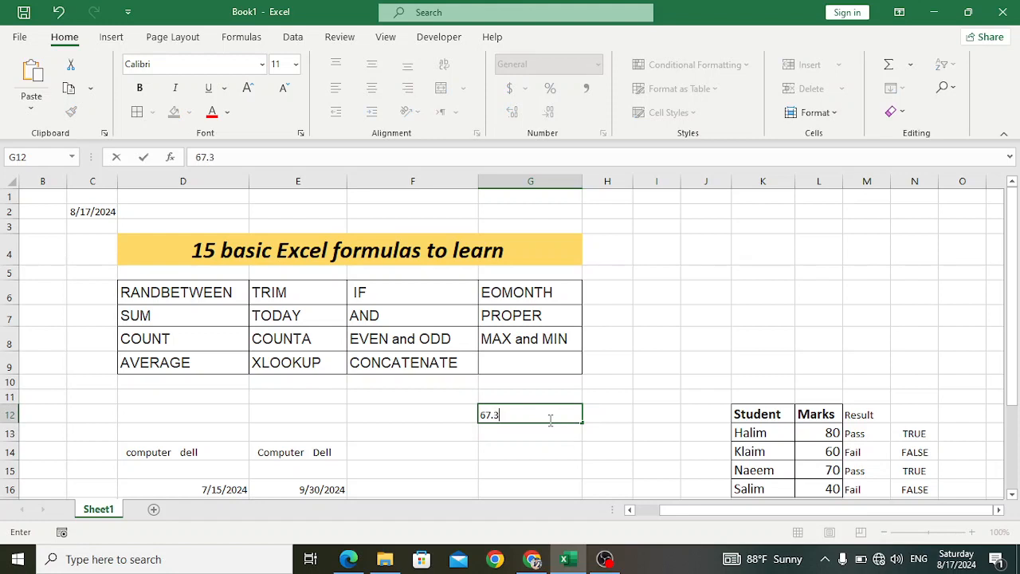
key(Return)
text(67.7)
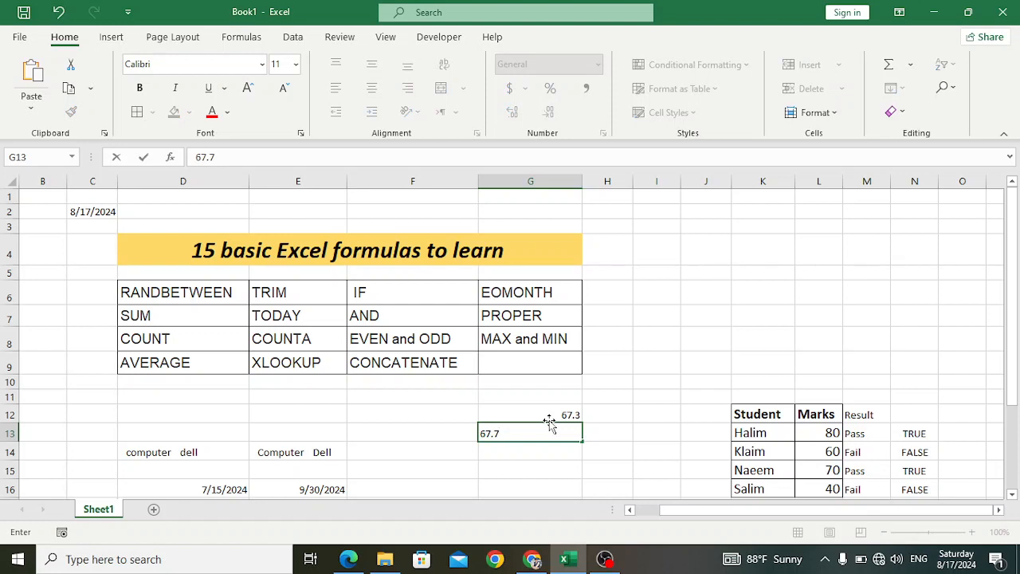
key(Return)
Step: Enter =ODD(G12) in cell H12 to round the first decimal up to an odd integer, and review the formula
click(573, 417)
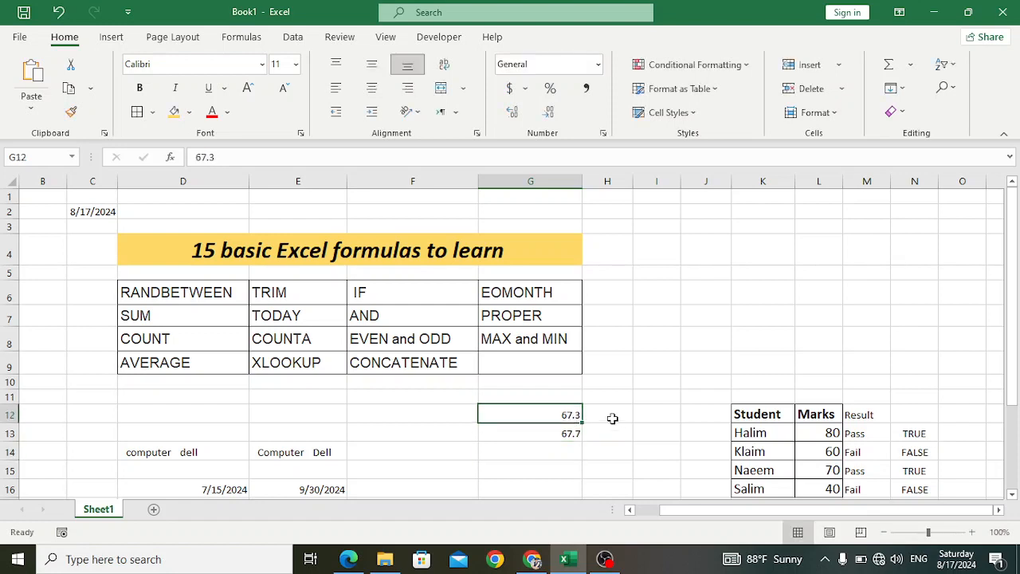
click(612, 416)
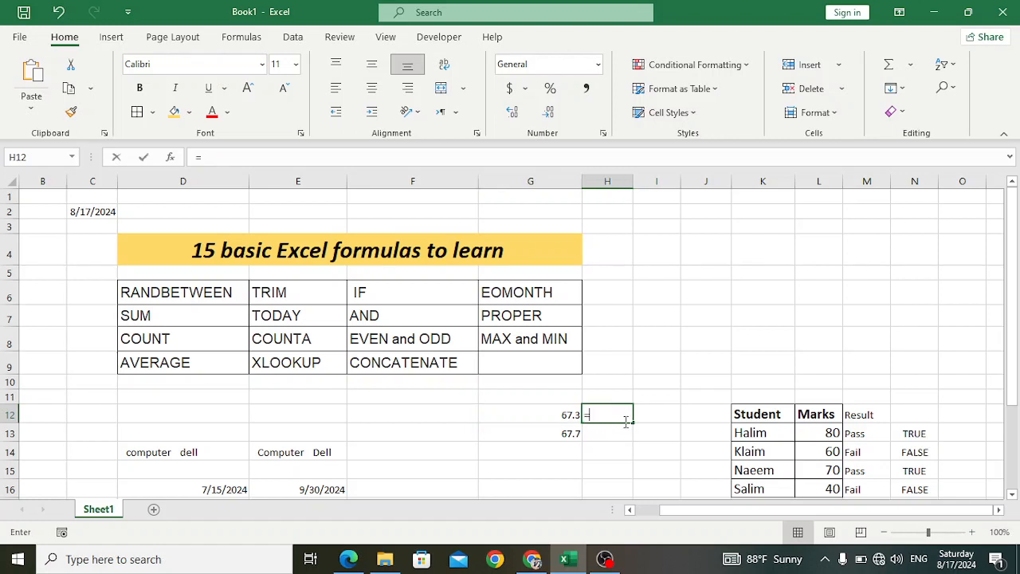
text(=odd()
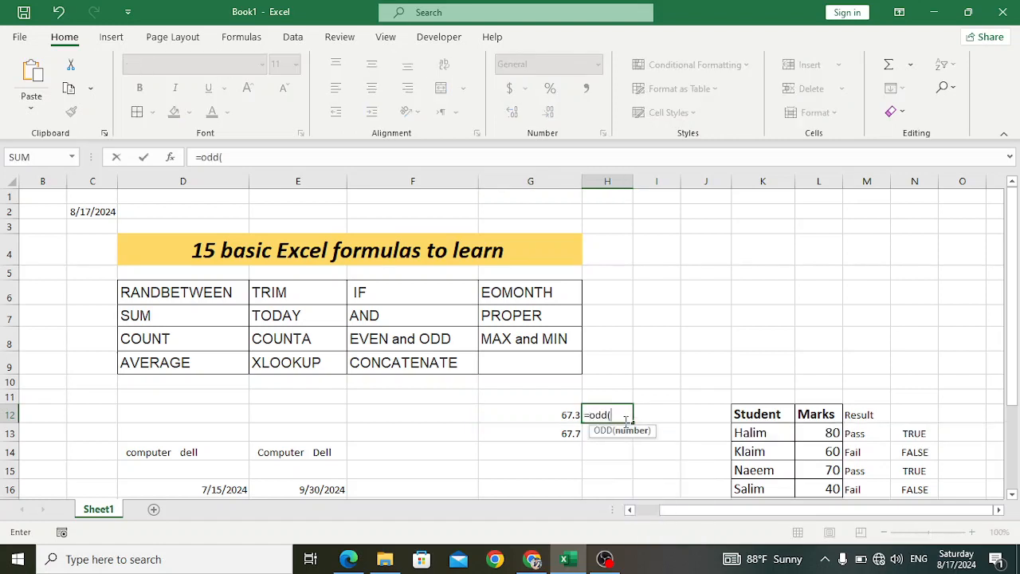
click(570, 417)
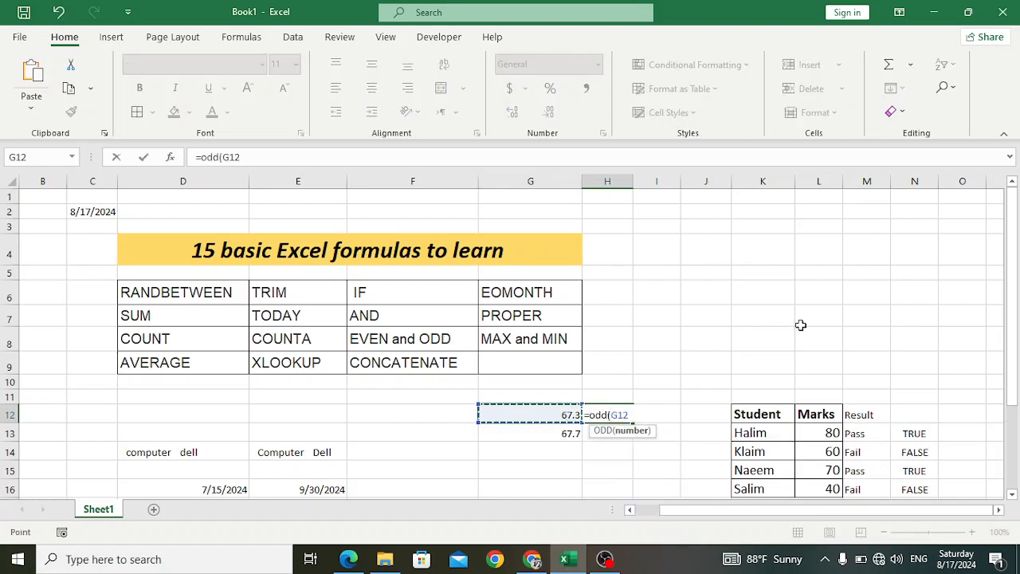
text())
key(Return)
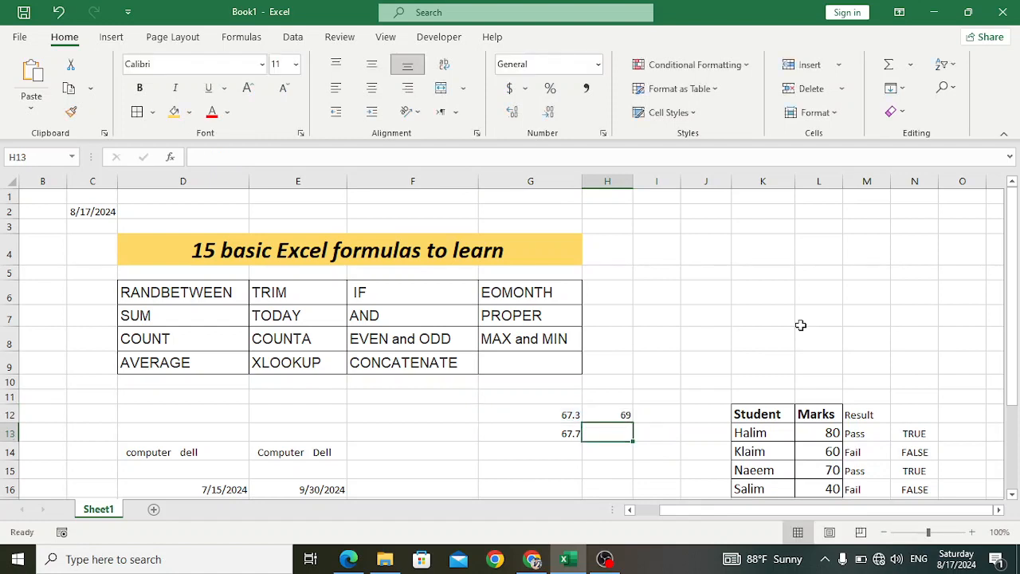
click(625, 414)
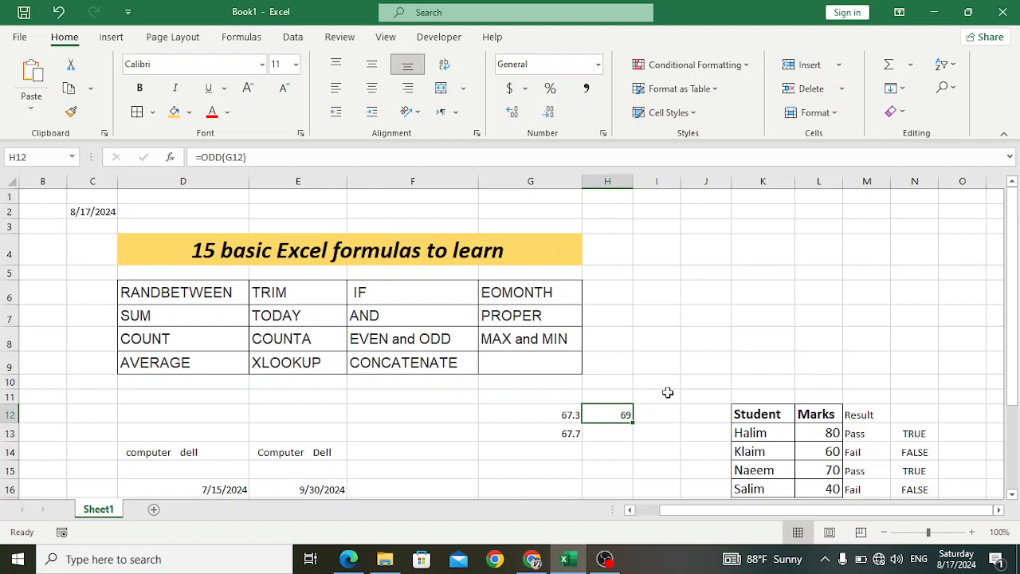
Step: Enter =EVEN(G13) in cell H13 to round the second decimal up to an even integer, and review the formula
click(611, 433)
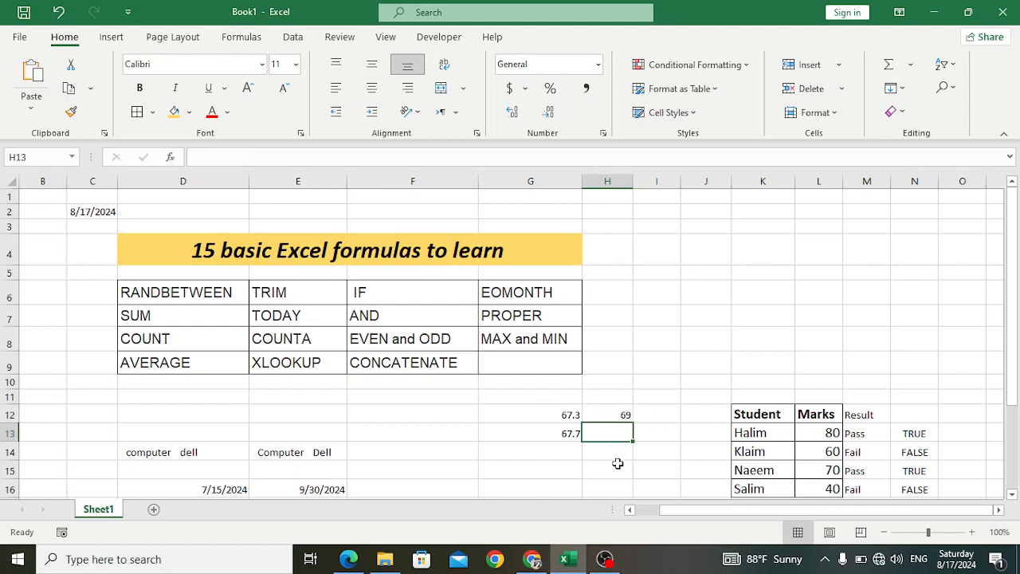
text(=ev)
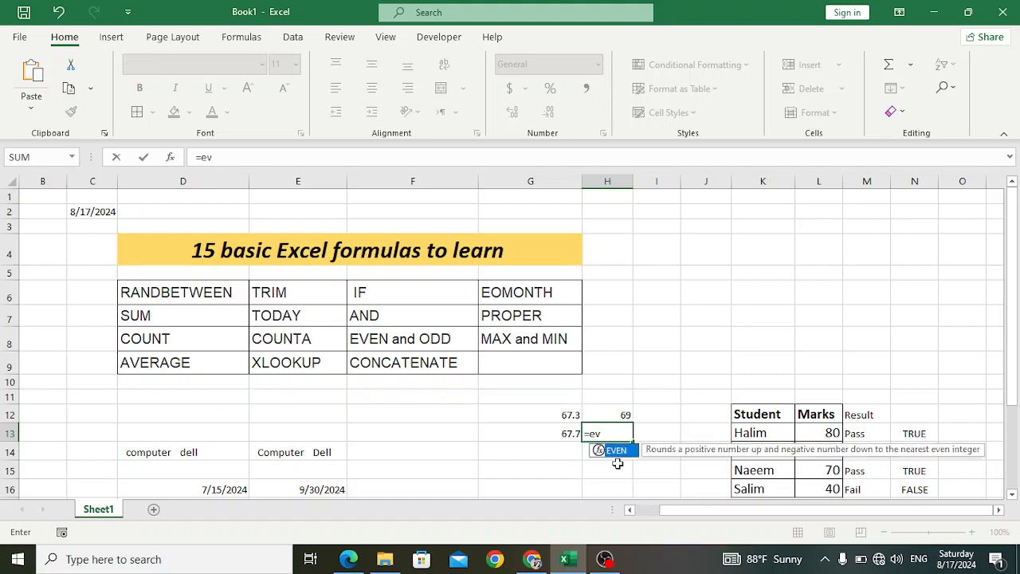
key(Tab)
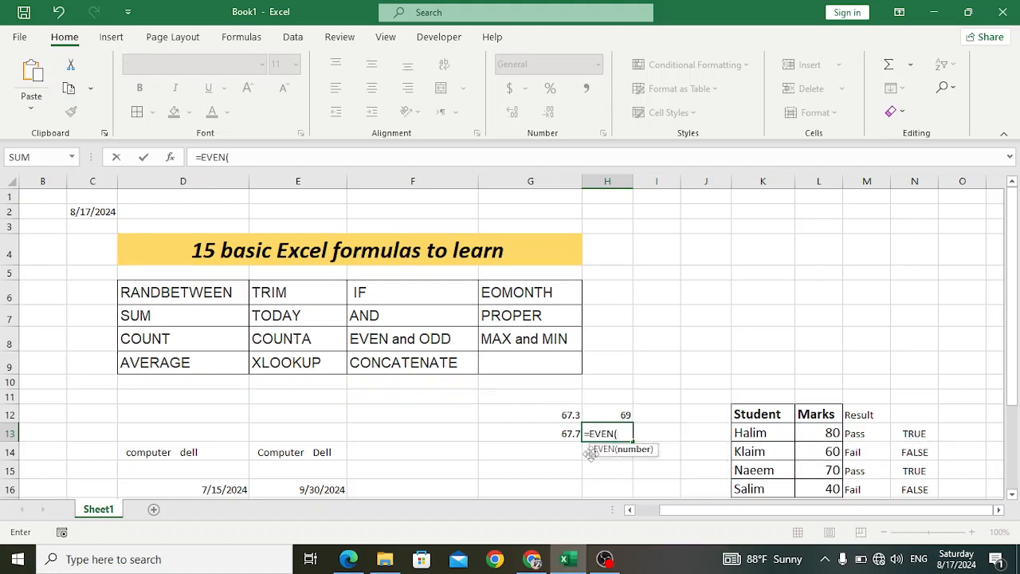
click(564, 437)
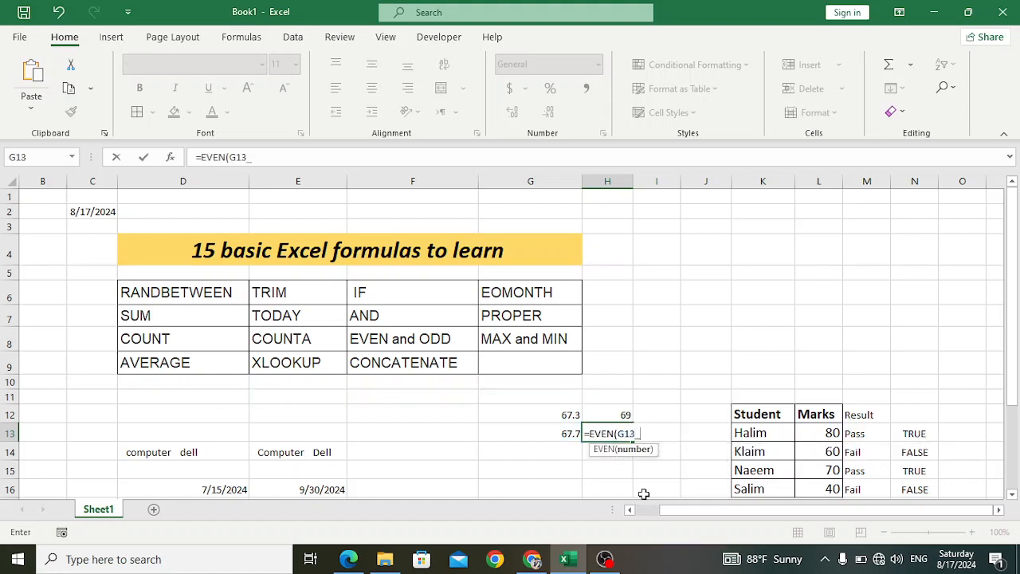
text())
key(Return)
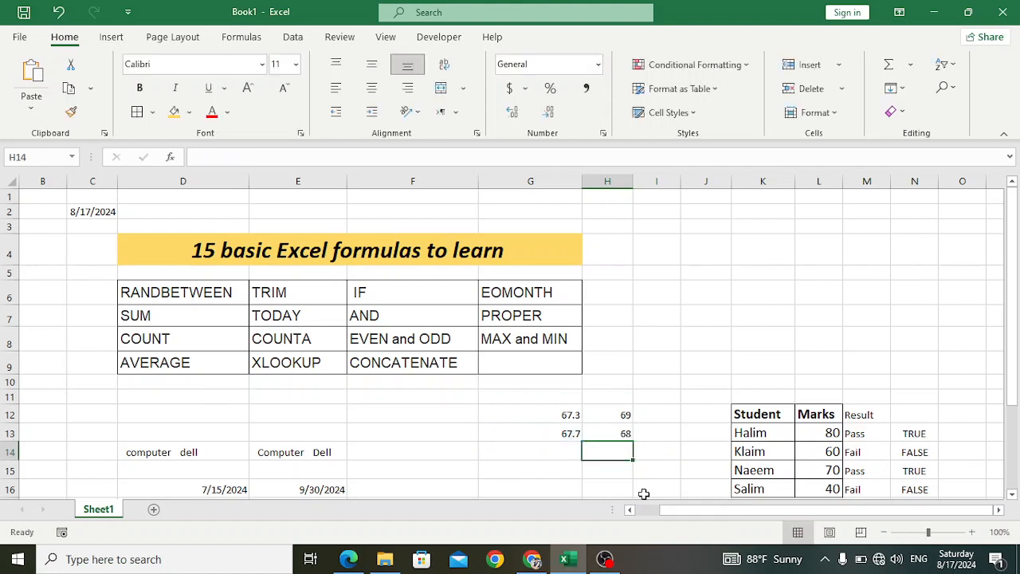
click(612, 430)
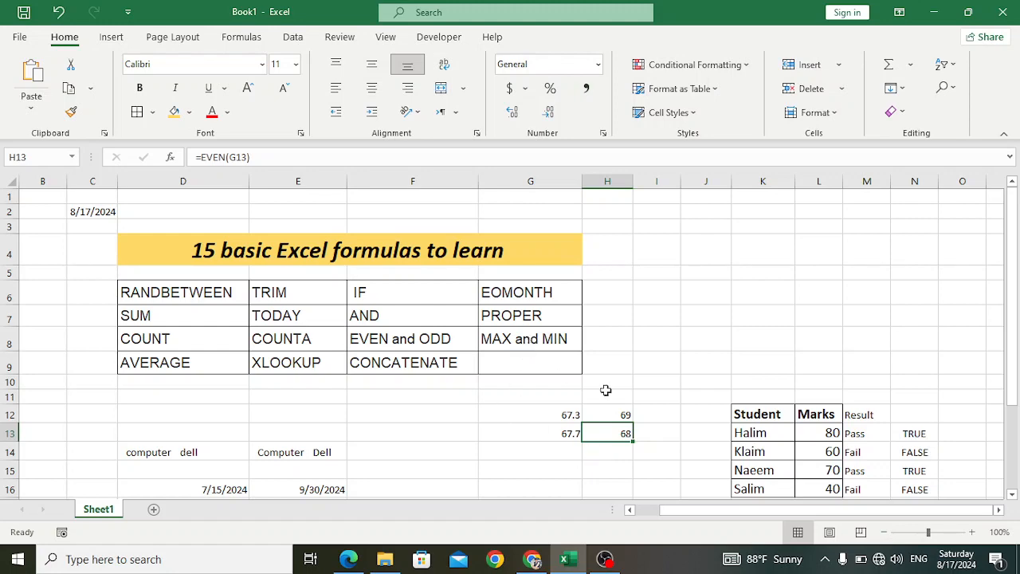
scroll(670, 393, down, 2)
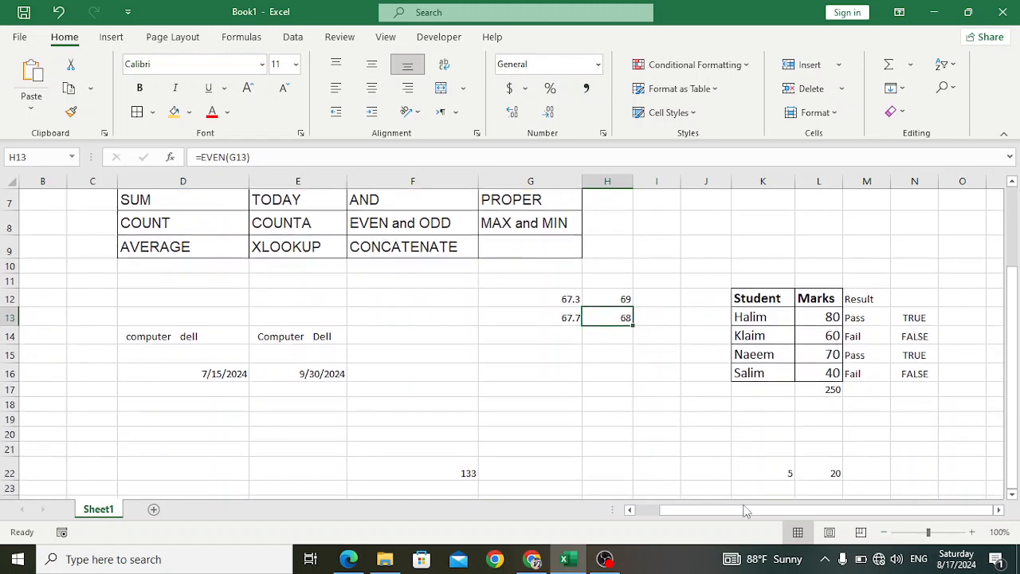
Step: Clear the TRUE and FALSE results from cells N12:N19 beside the student table
drag(733, 511, 665, 514)
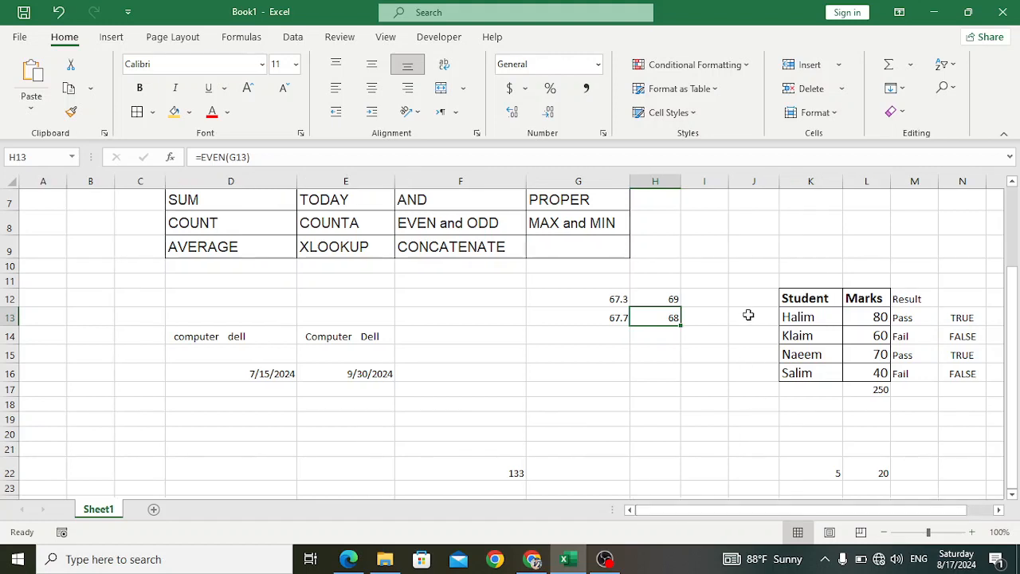
click(749, 317)
drag(796, 513, 818, 514)
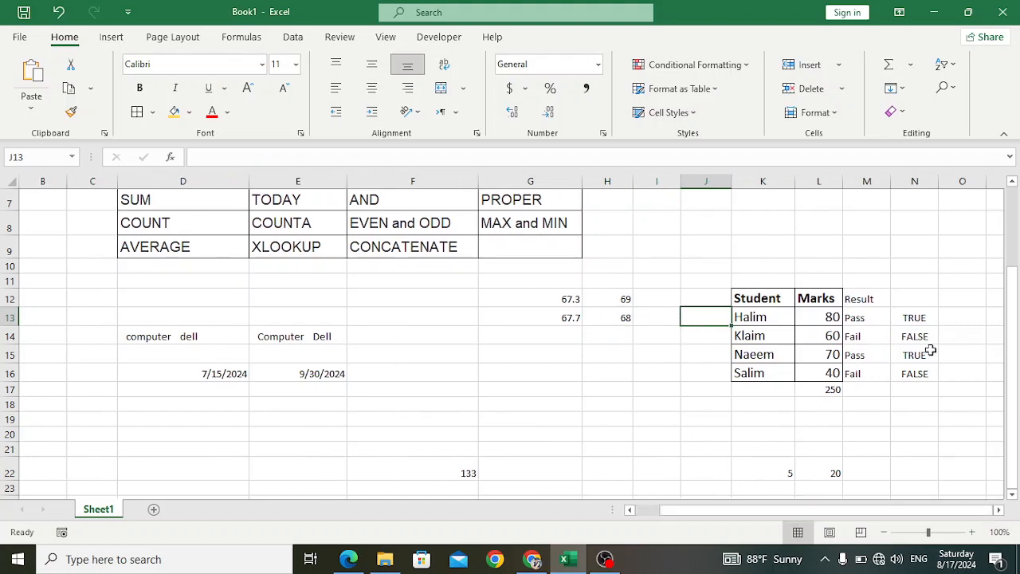
drag(916, 305, 924, 416)
key(Delete)
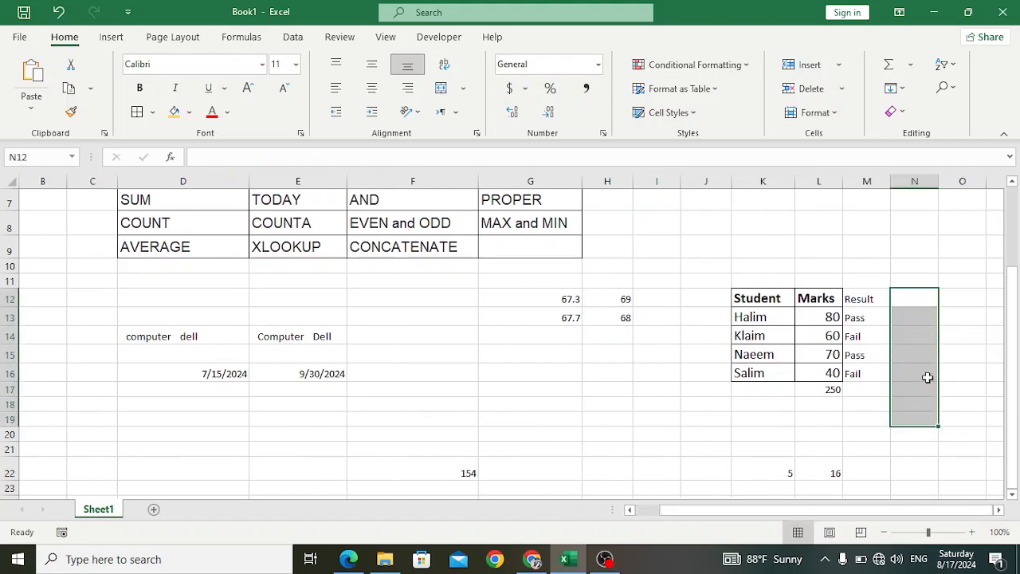
Step: Enter =MAX(L13) in cell N13 beside the student table
click(929, 333)
click(914, 314)
text(=max()
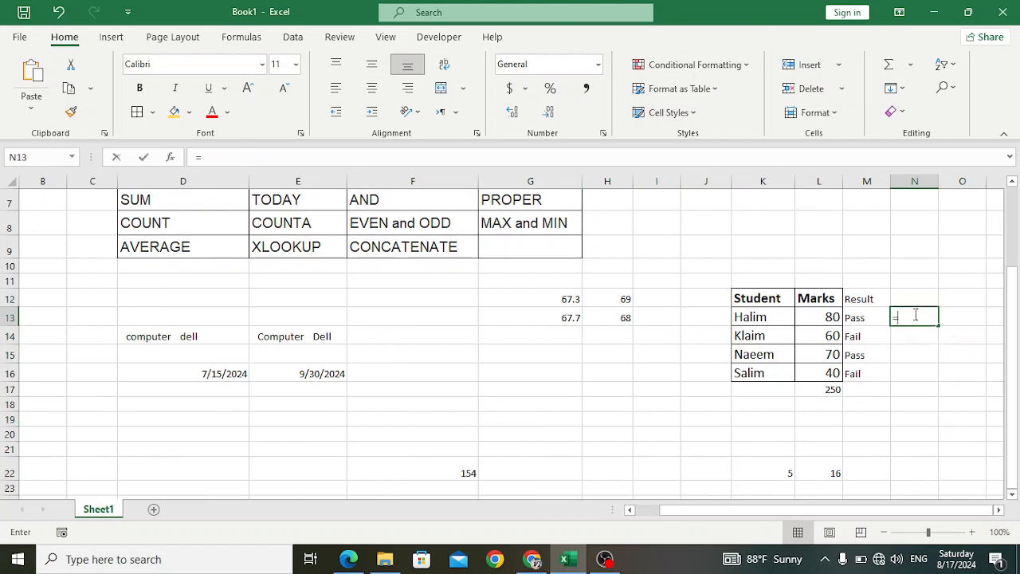
click(823, 318)
text())
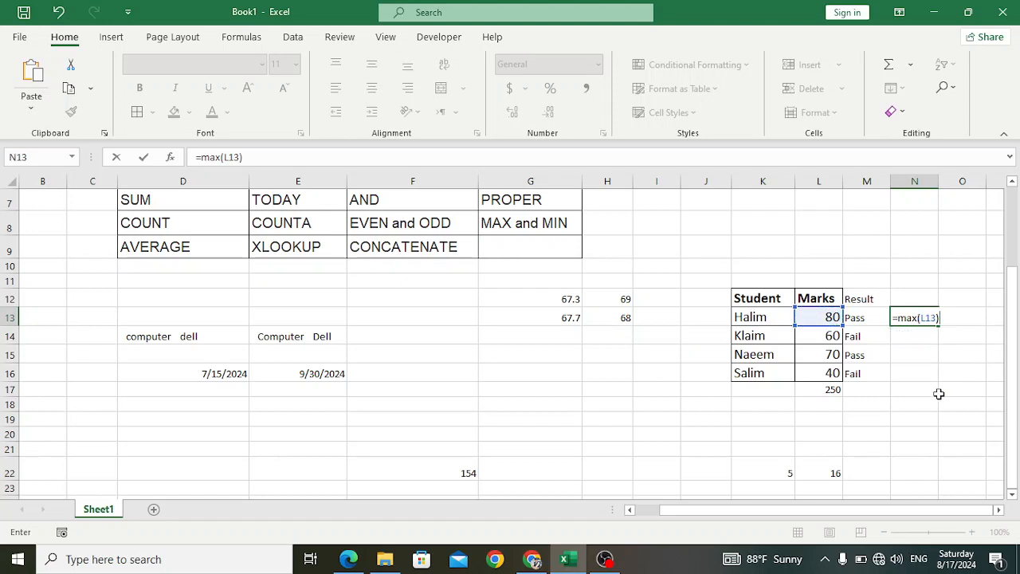
key(BackSpace)
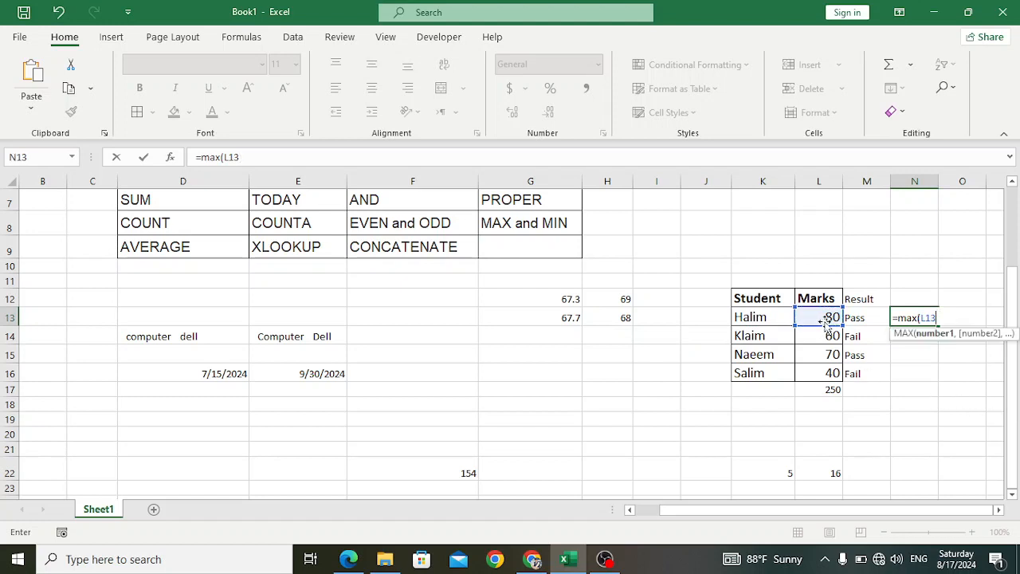
drag(826, 319, 829, 373)
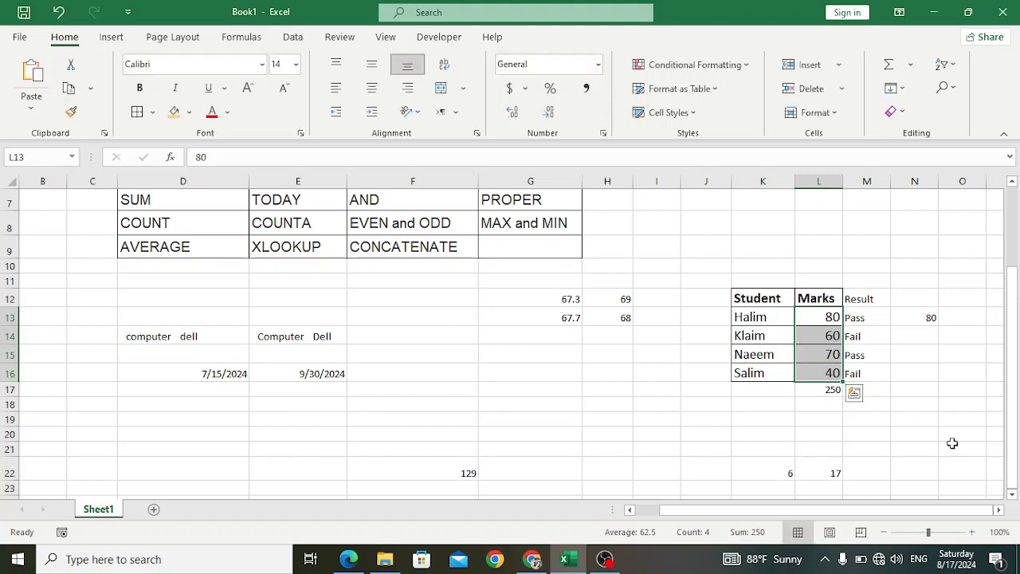
Step: Change the formula in N13 to =MAX(L13:L16) to find the highest mark, and review it
double_click(917, 319)
click(943, 317)
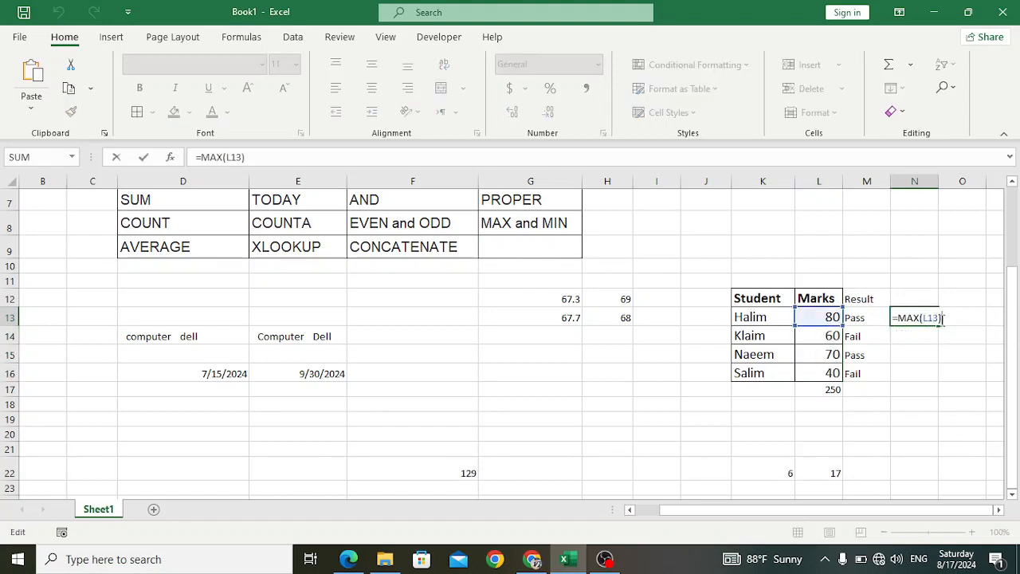
key(BackSpace)
key(BackSpace)
key(BackSpace)
key(BackSpace)
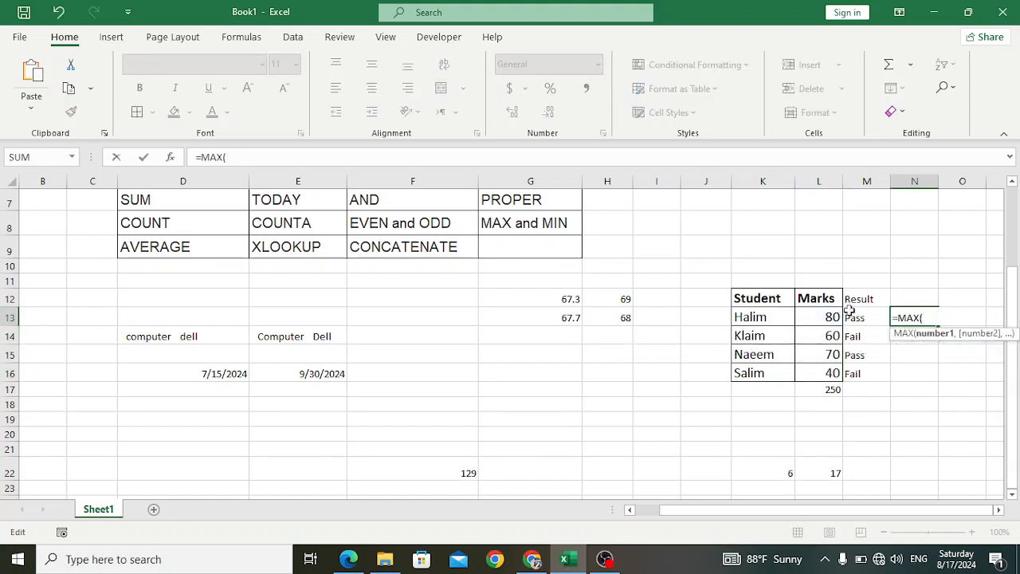
drag(828, 317, 826, 372)
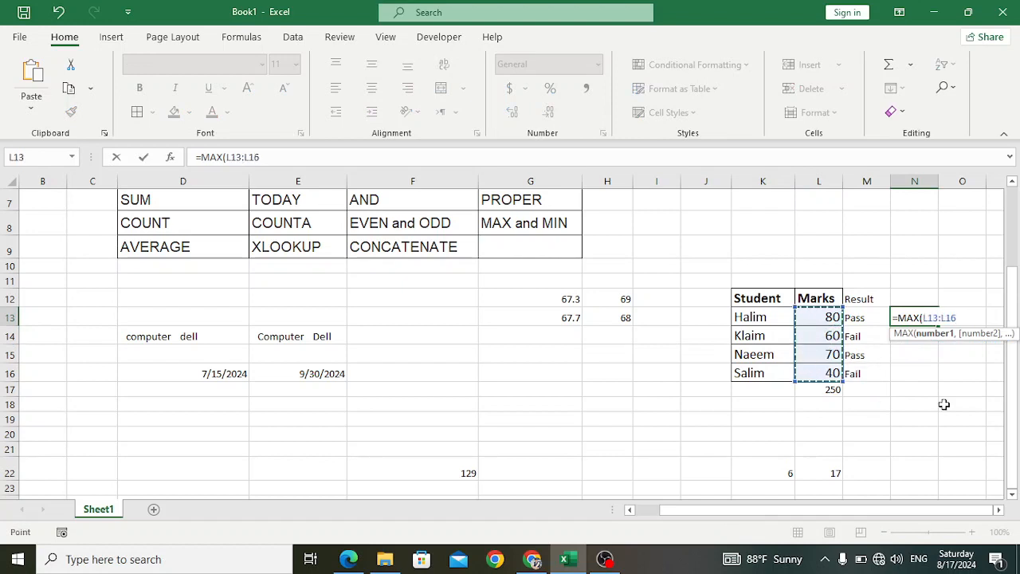
text())
key(Return)
click(910, 317)
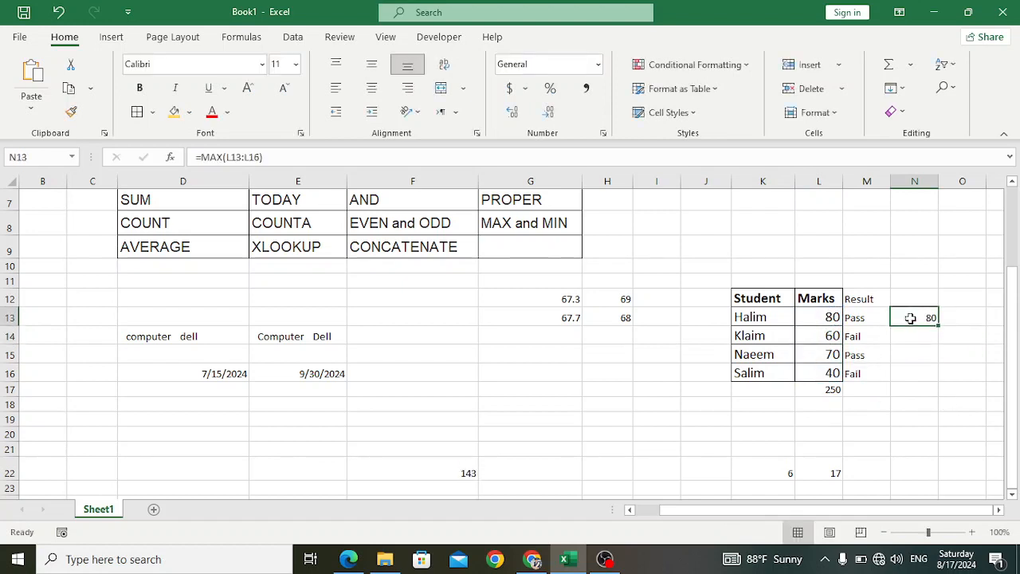
Step: Enter =MIN(L13:L16) in cell N15 to find the lowest mark, and review the formula
click(918, 355)
text(=mi)
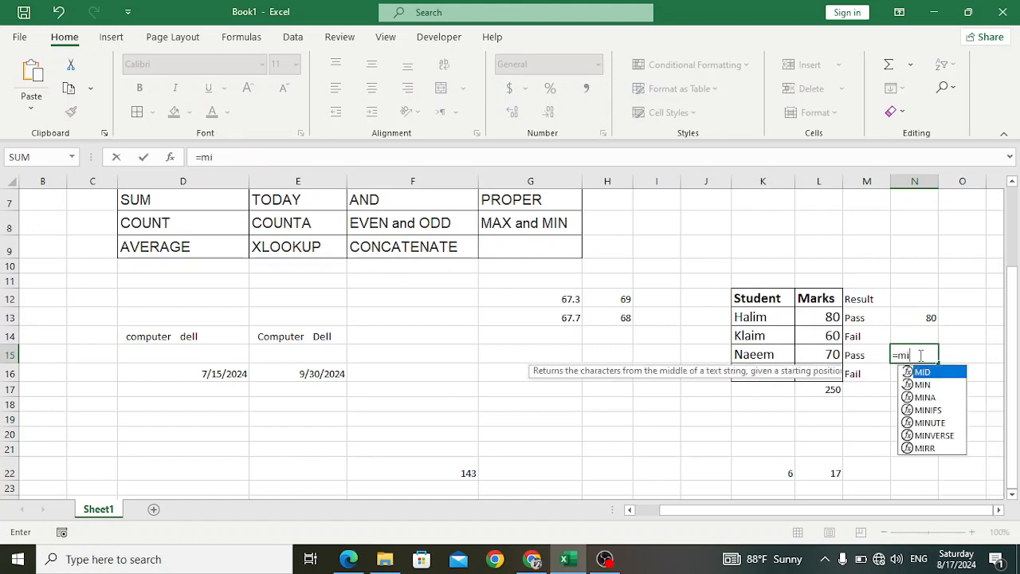
text(n()
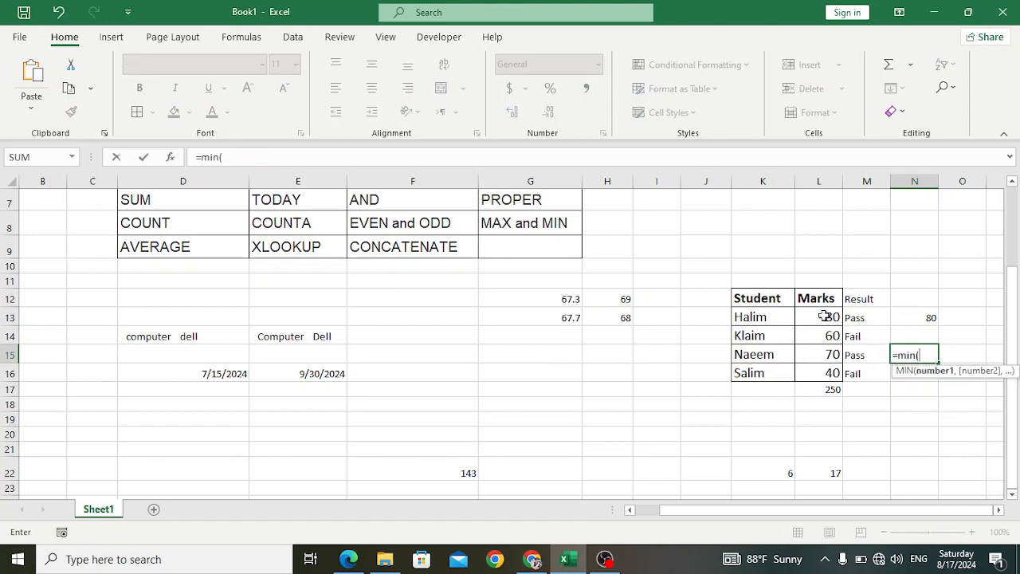
drag(824, 316, 829, 373)
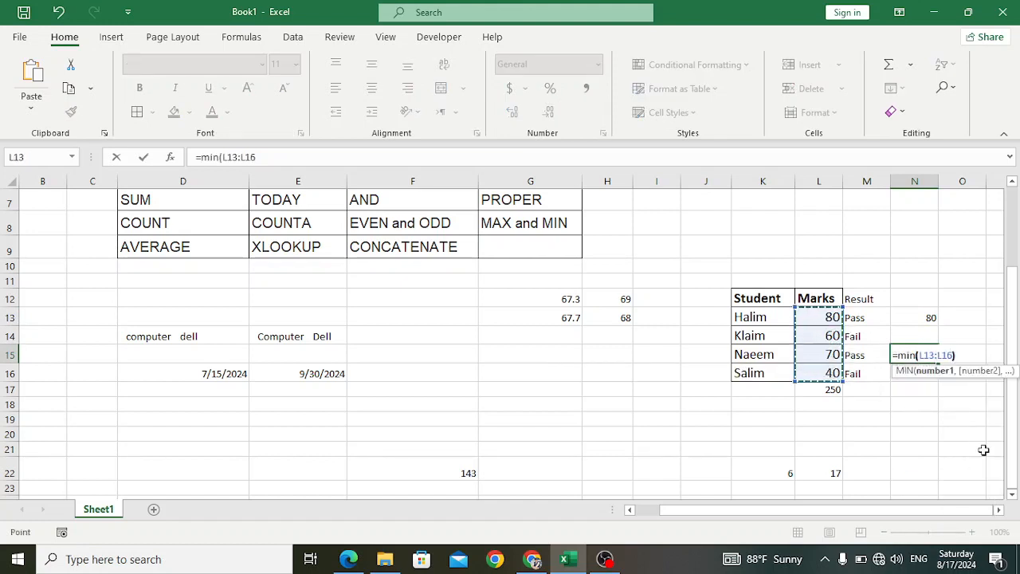
key(Return)
click(913, 359)
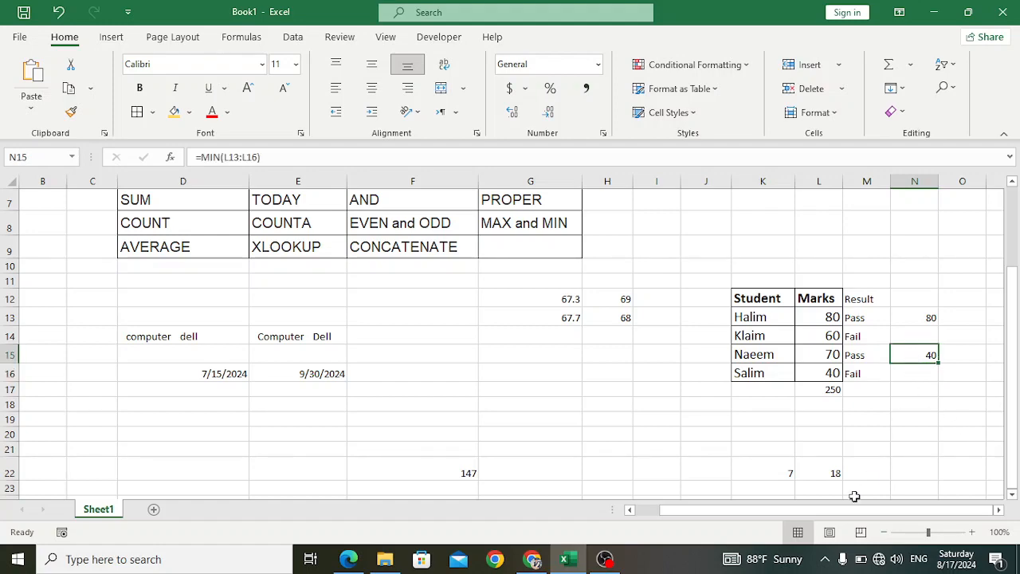
Step: Start a small sample table for the AVERAGE example with the heading "student" in E19 and a student's name in E20
drag(856, 510, 676, 532)
scroll(605, 448, up, 1)
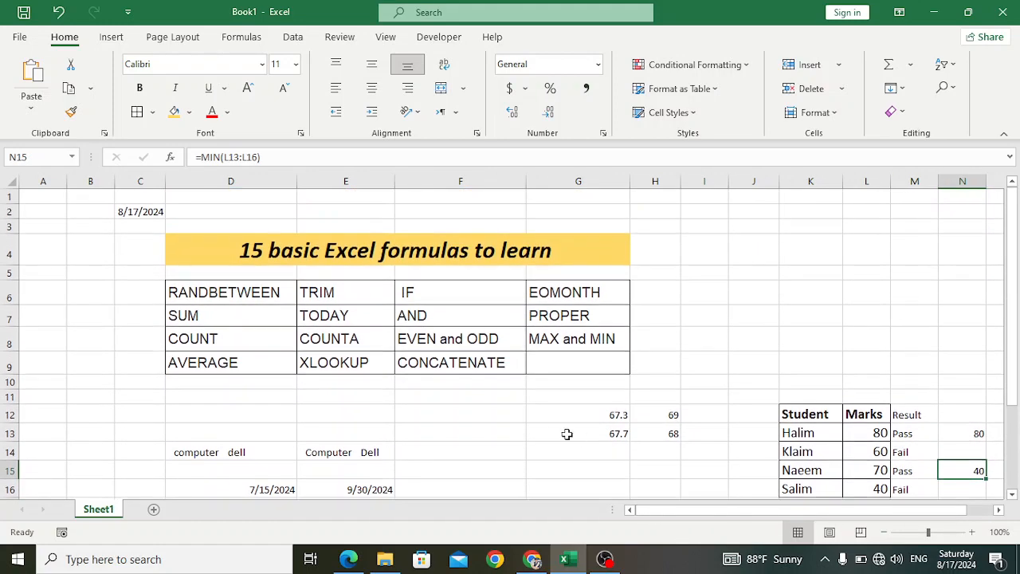
scroll(564, 428, down, 1)
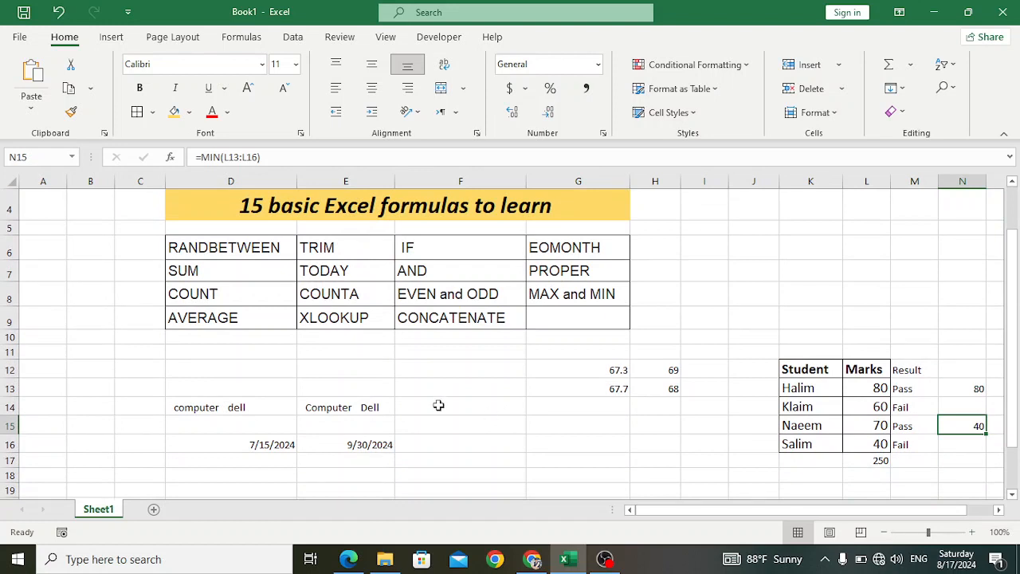
click(248, 323)
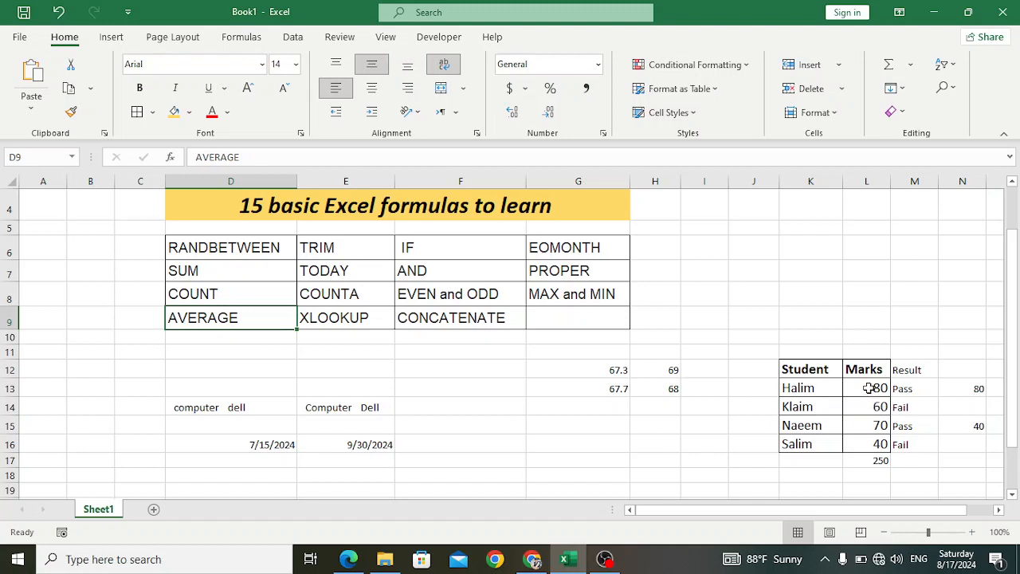
drag(861, 388, 864, 439)
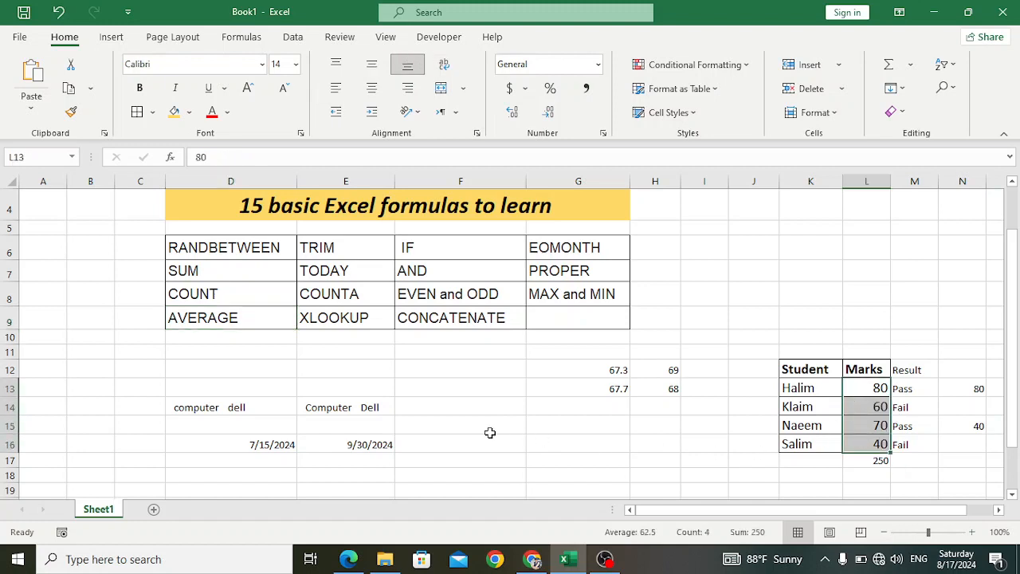
scroll(474, 457, down, 1)
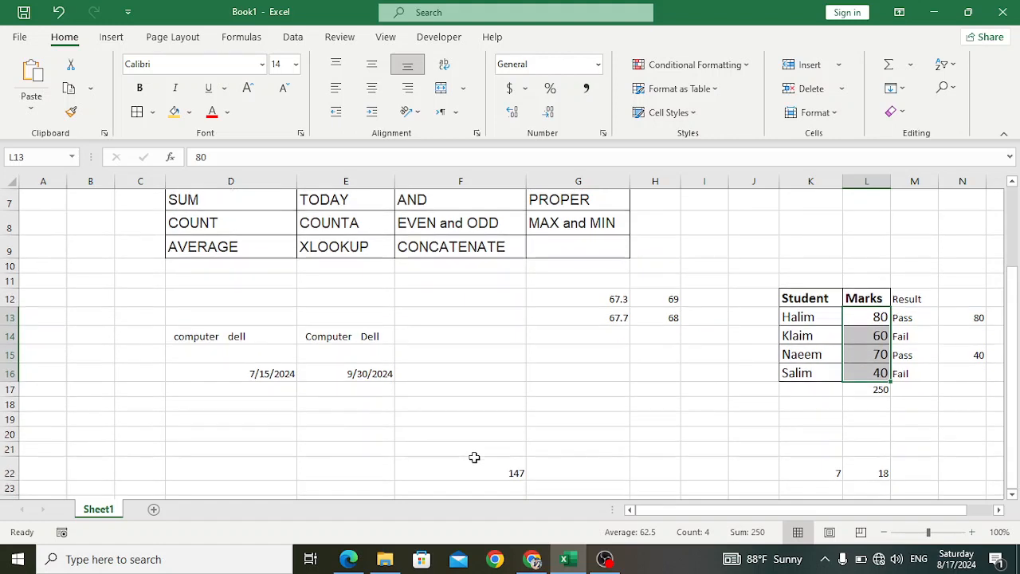
click(343, 415)
text(student)
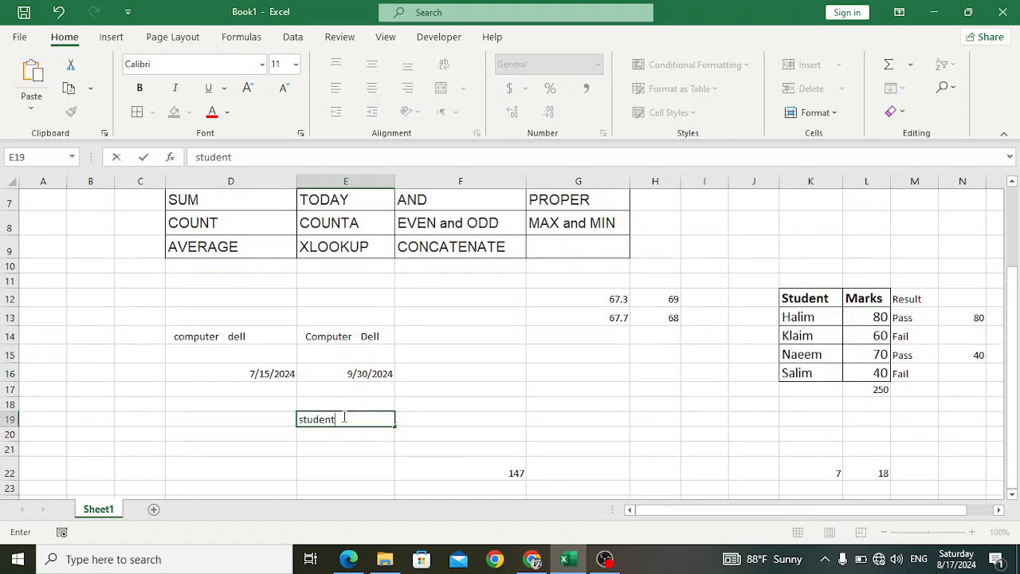
key(Return)
text(salim)
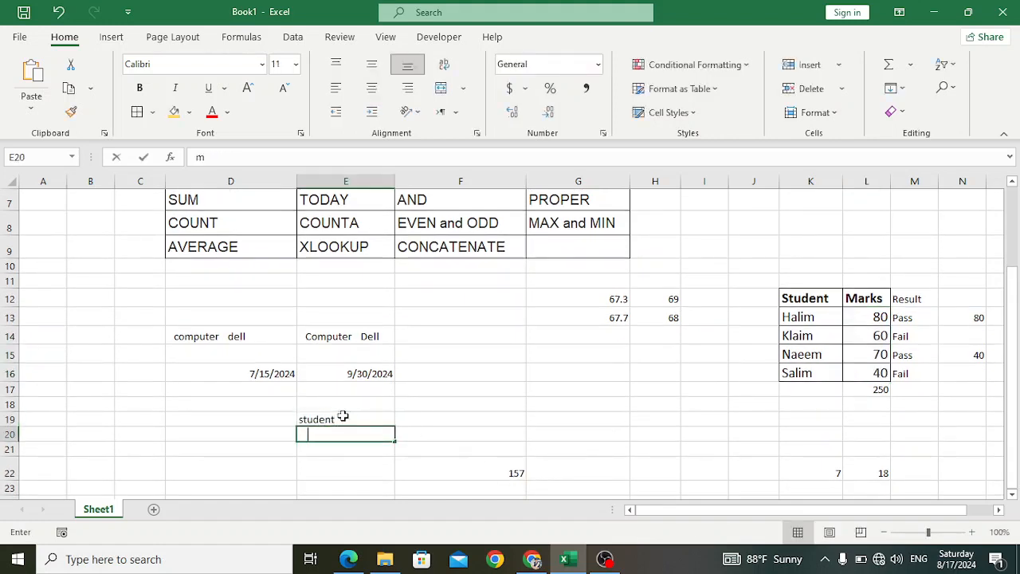
key(Tab)
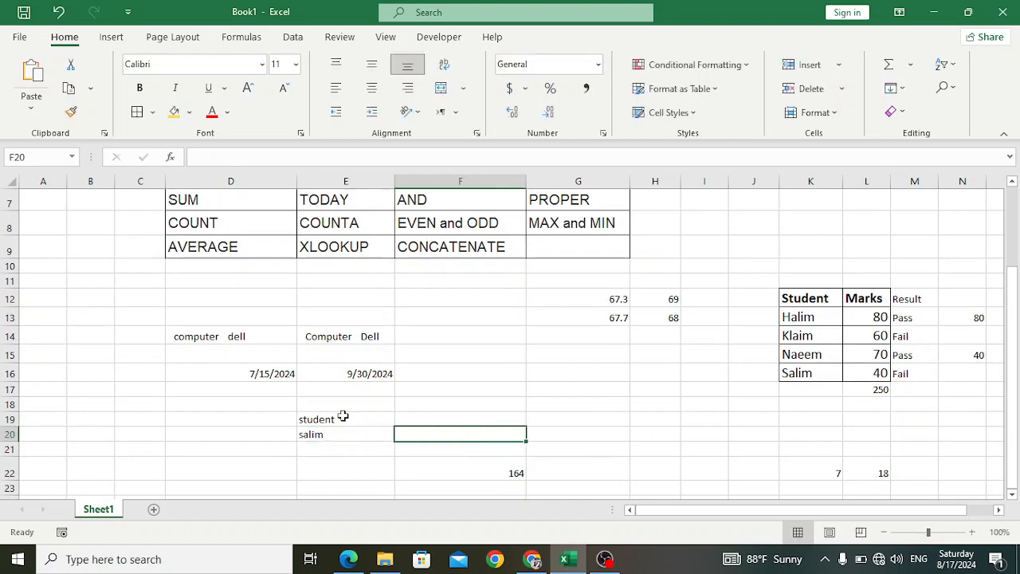
Step: Enter the student's marks 40, 50 and 70 in cells F20, G20 and H20
text(40)
key(Tab)
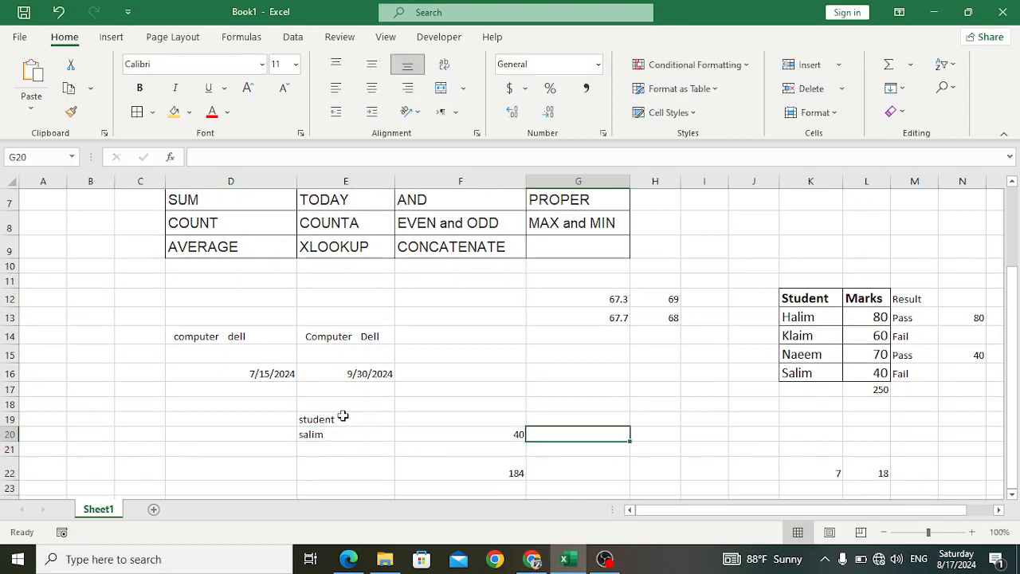
text(50)
key(Tab)
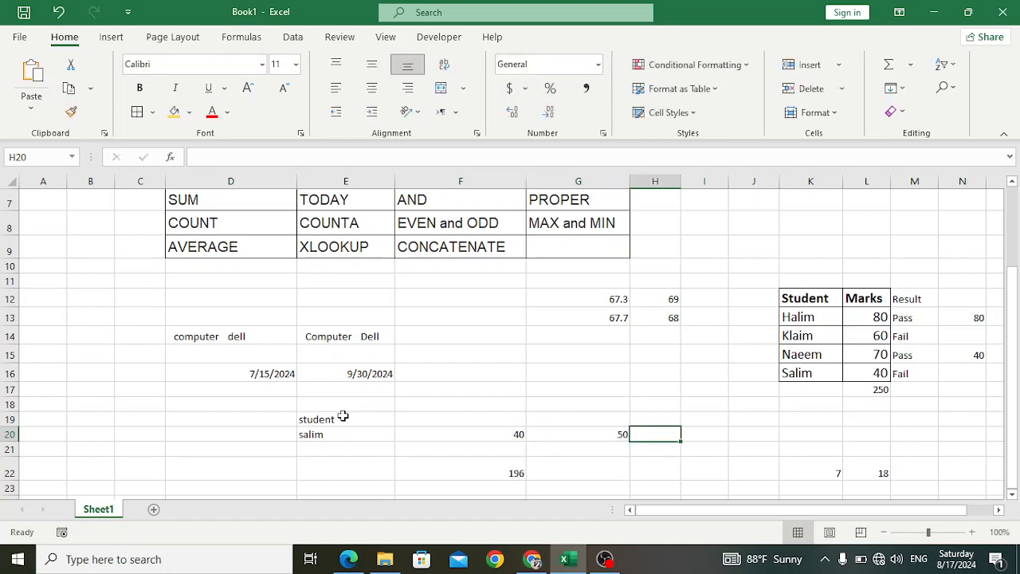
text(70)
key(Tab)
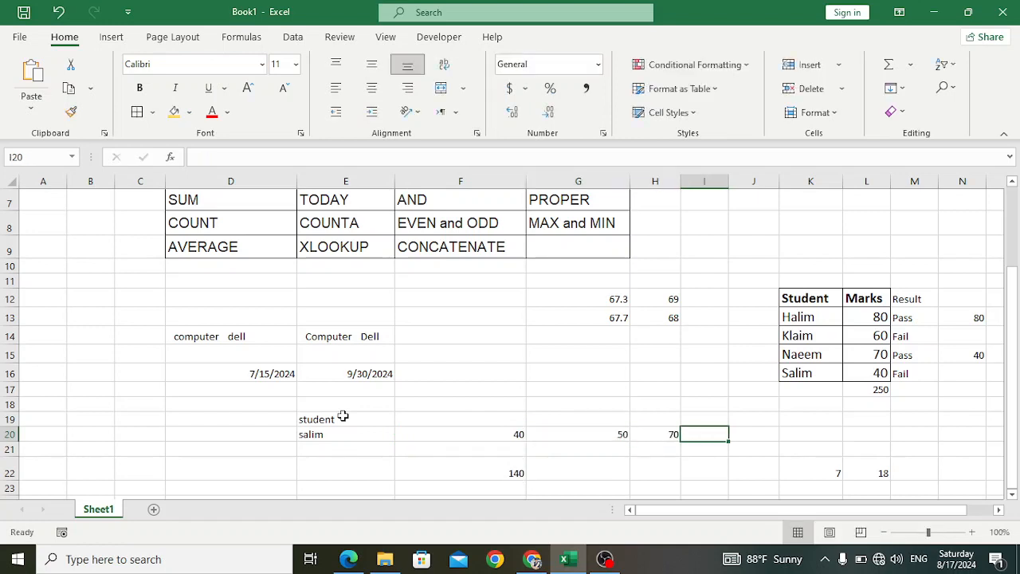
Step: Enter the heading "ave" in I19 and =AVERAGE(F20:H20) in I20 to average the student's marks, and review the formula
click(707, 416)
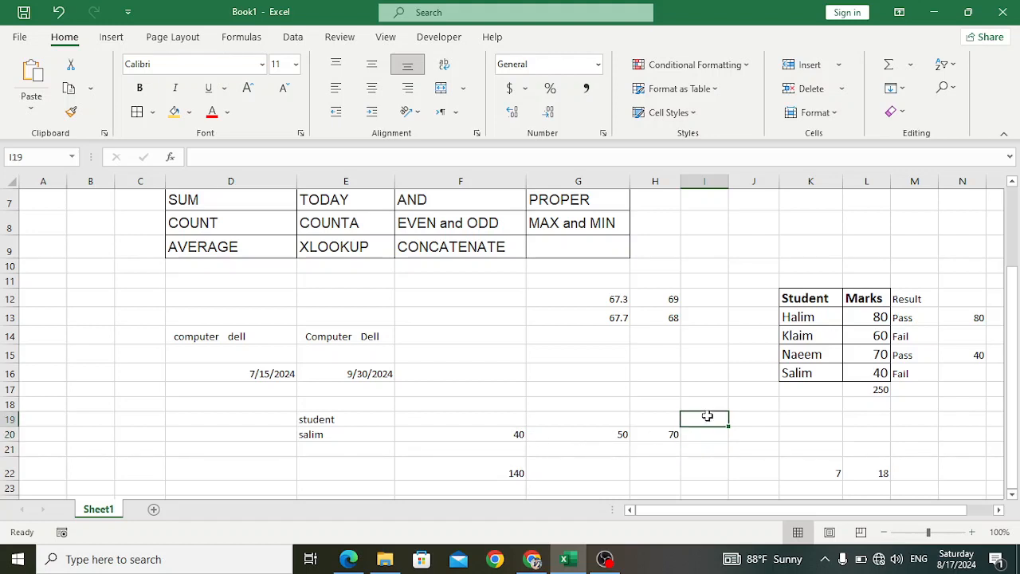
text(ave)
key(Return)
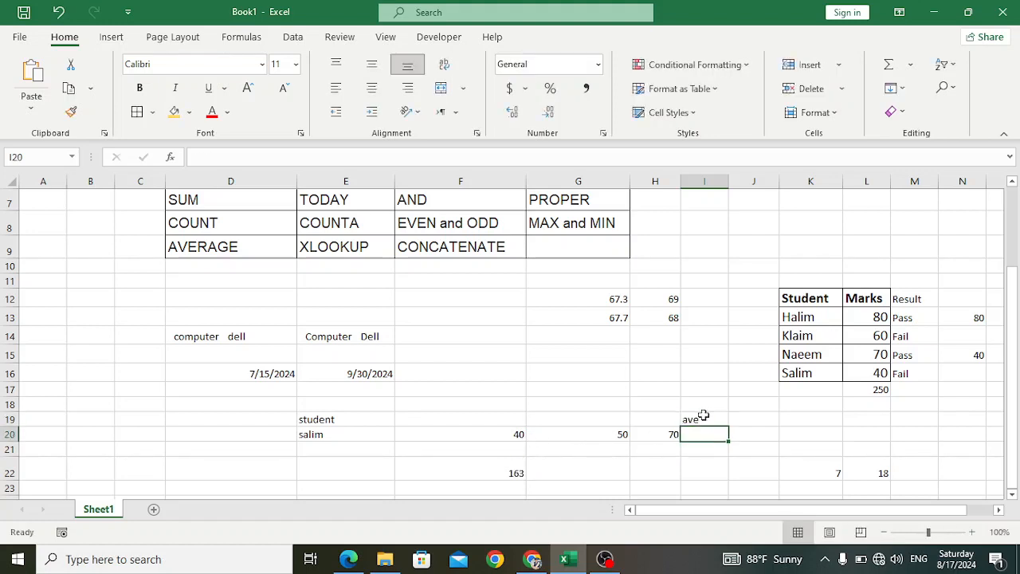
text(=ave)
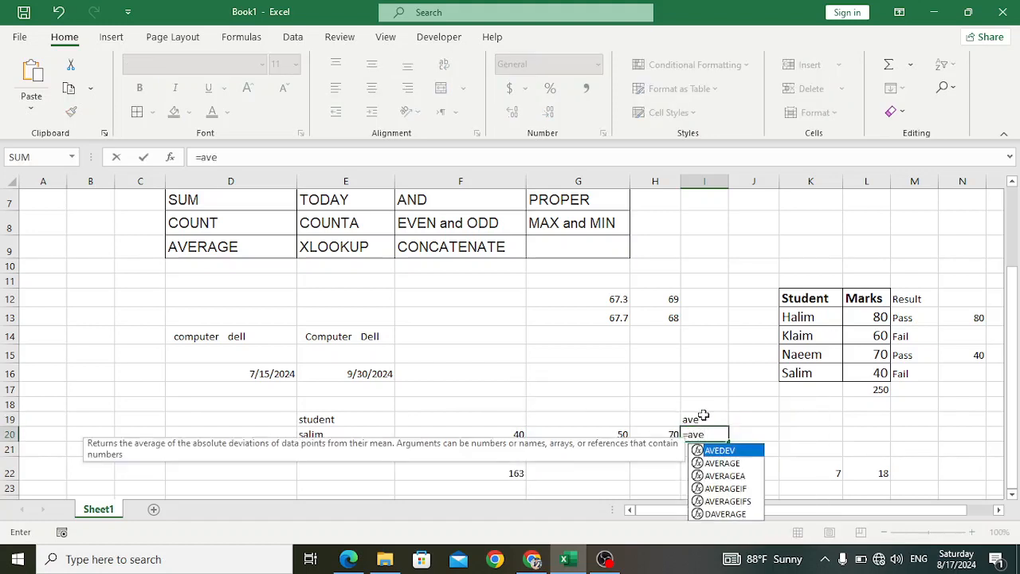
key(Down)
key(Tab)
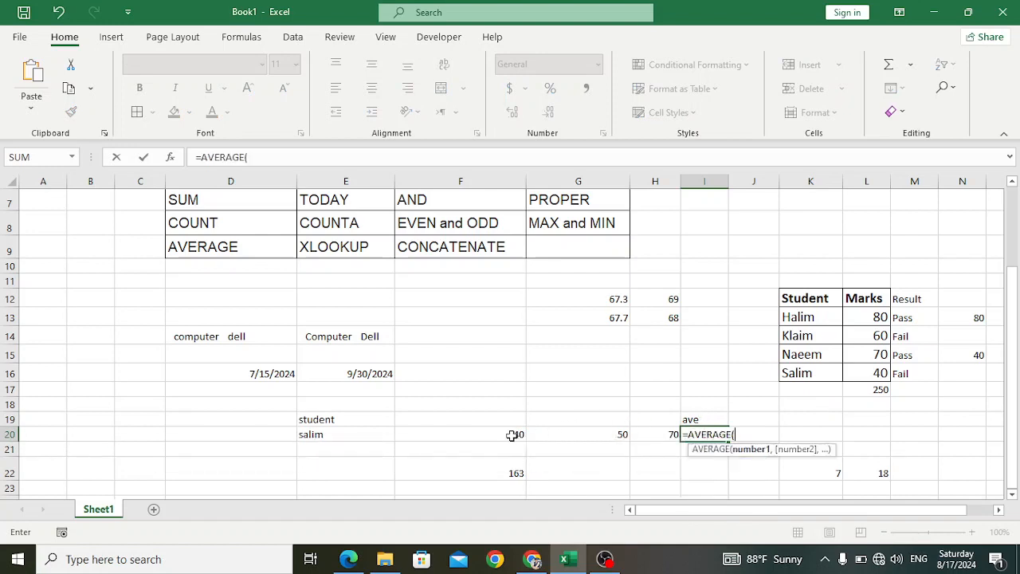
drag(511, 435, 644, 443)
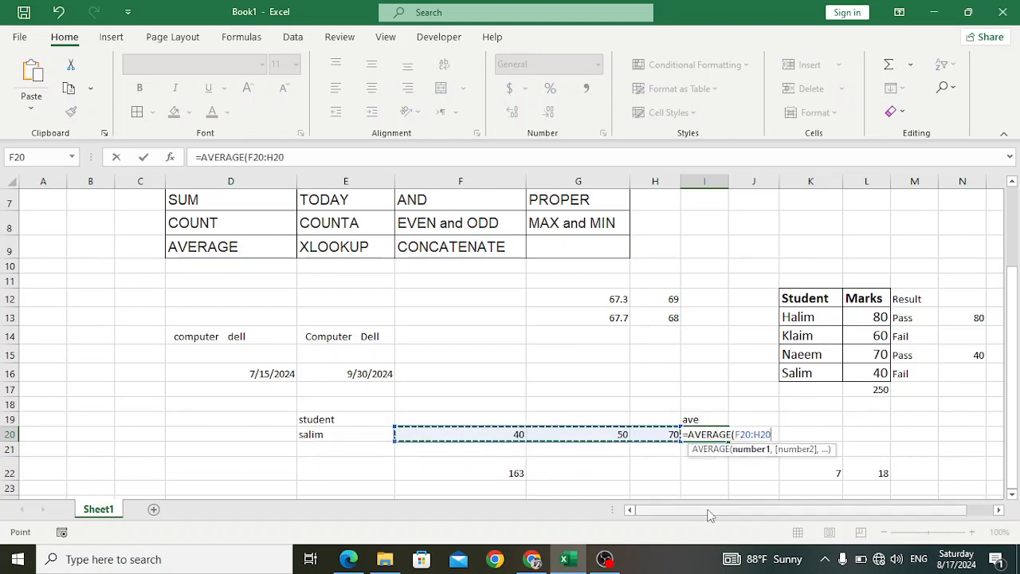
key(Return)
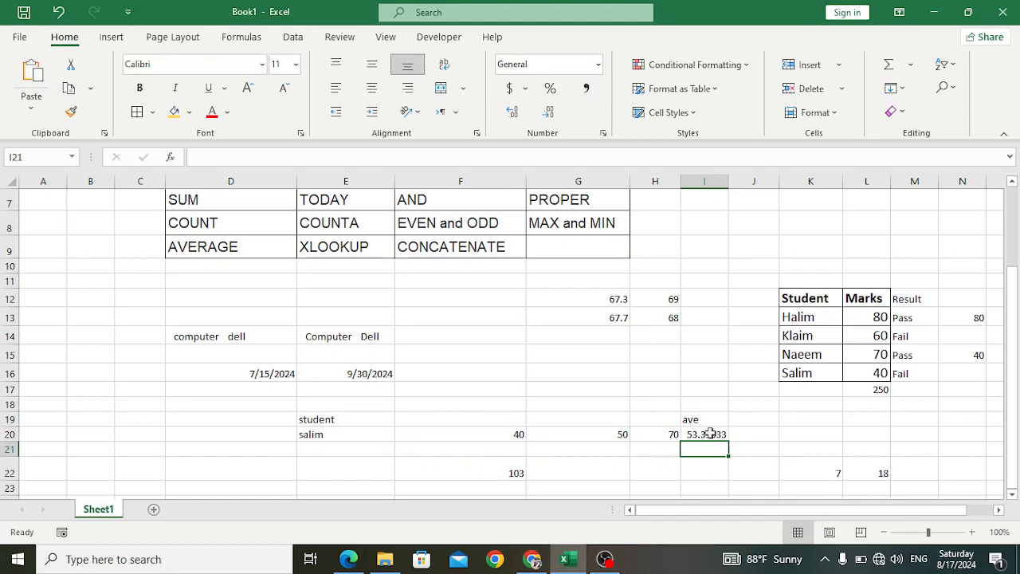
click(708, 435)
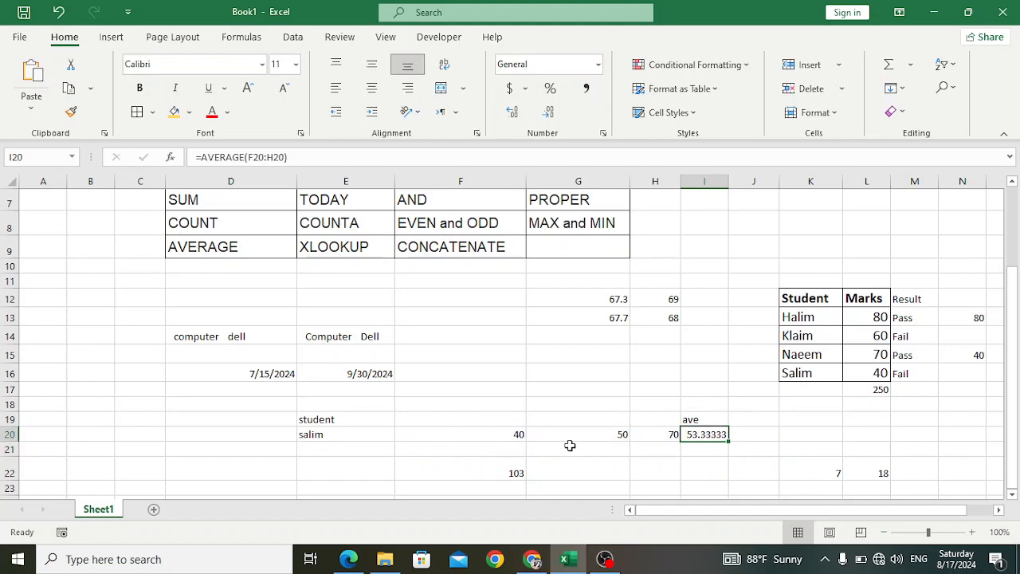
scroll(569, 444, up, 1)
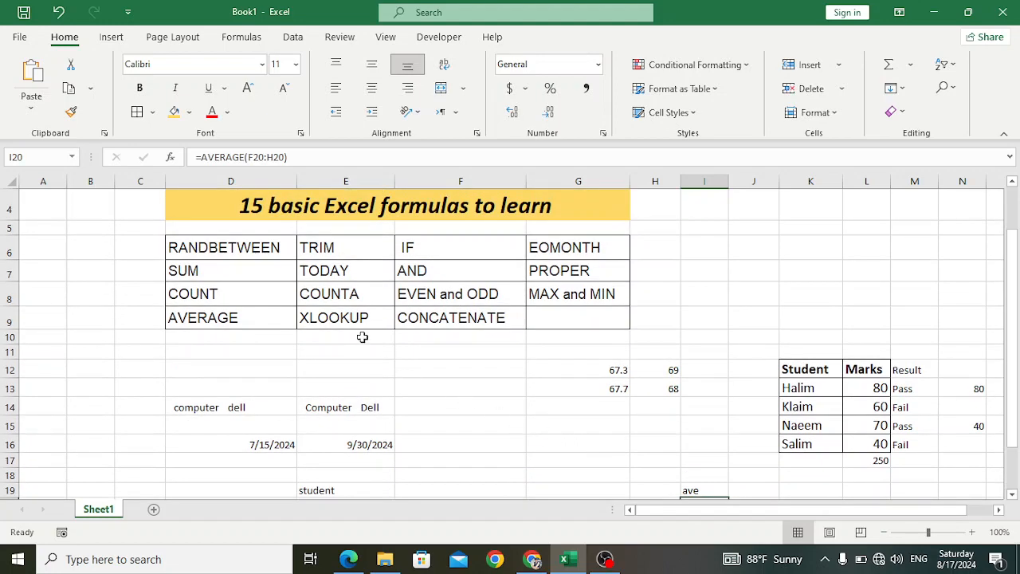
drag(636, 514, 711, 518)
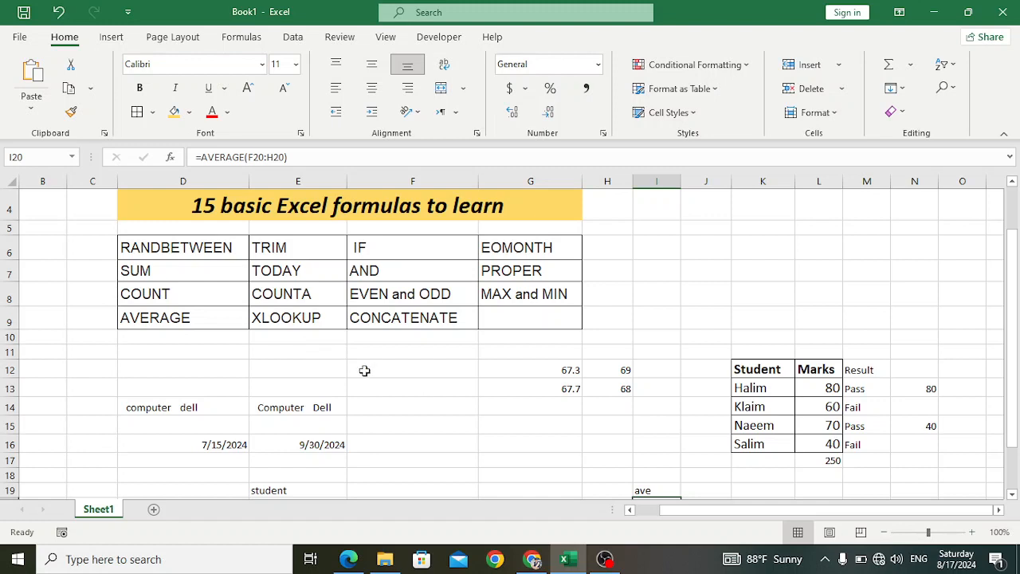
Step: Set up the XLOOKUP example beside the marks table with the label "Searcy" in Q13 and "Marks" in Q14
click(311, 322)
click(472, 438)
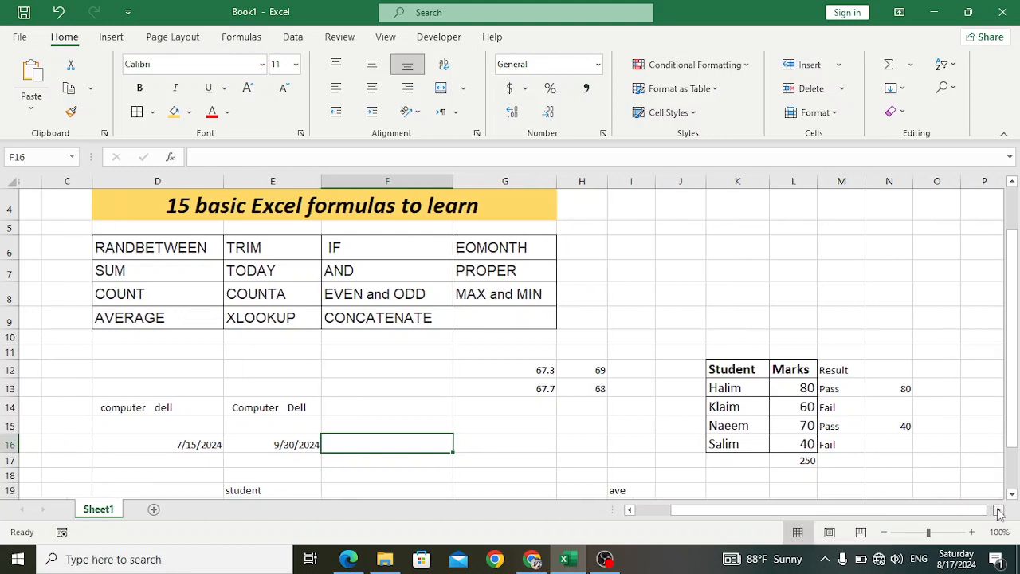
scroll(984, 512, right, 5)
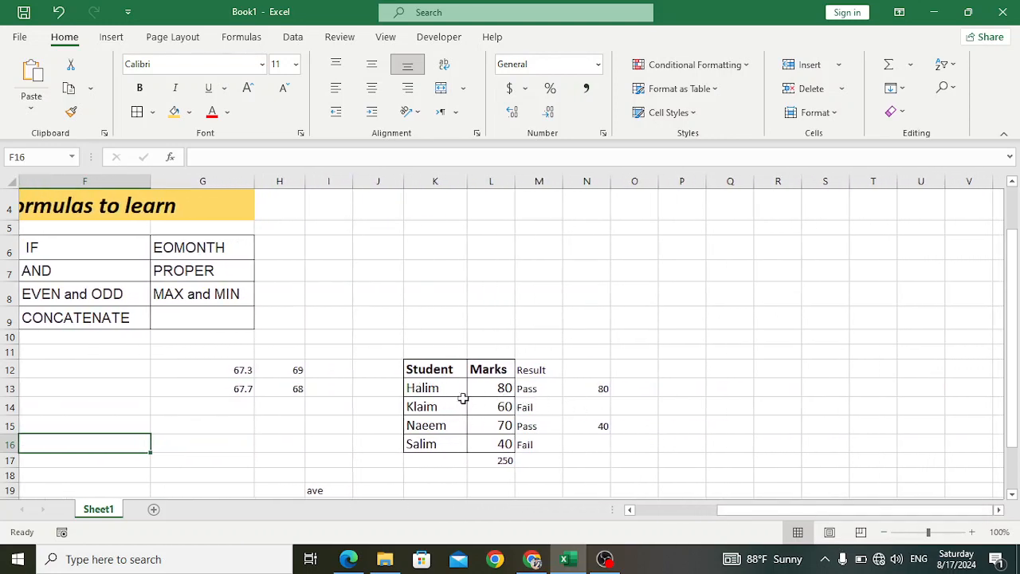
click(723, 389)
text(Sea)
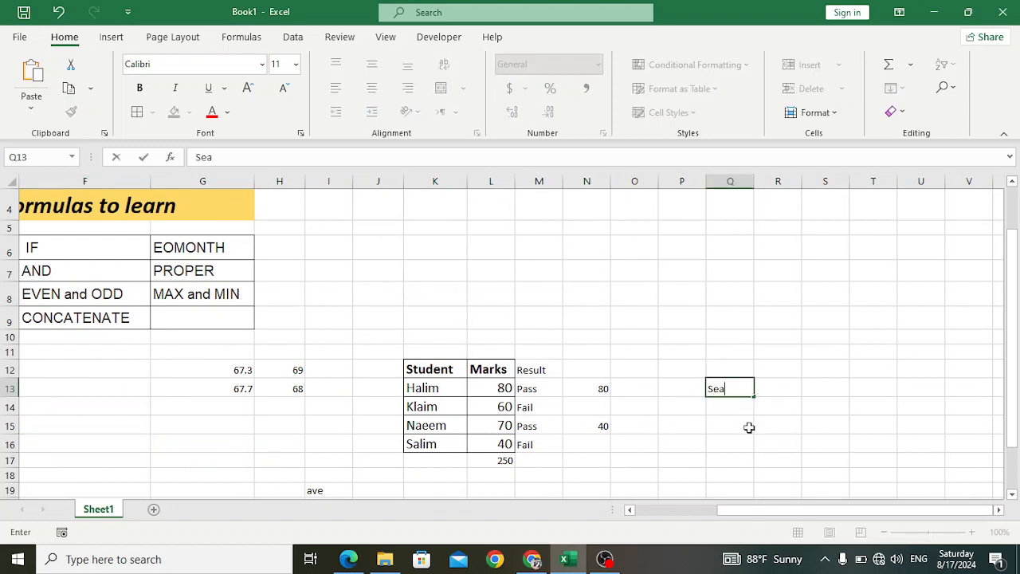
key(Tab)
key(Down)
key(Down)
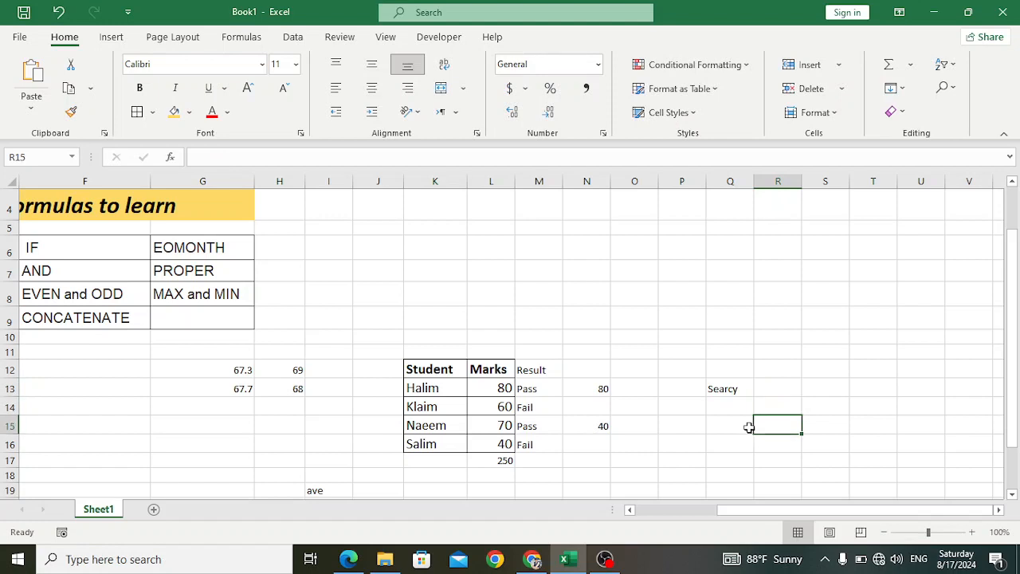
key(Up)
key(Up)
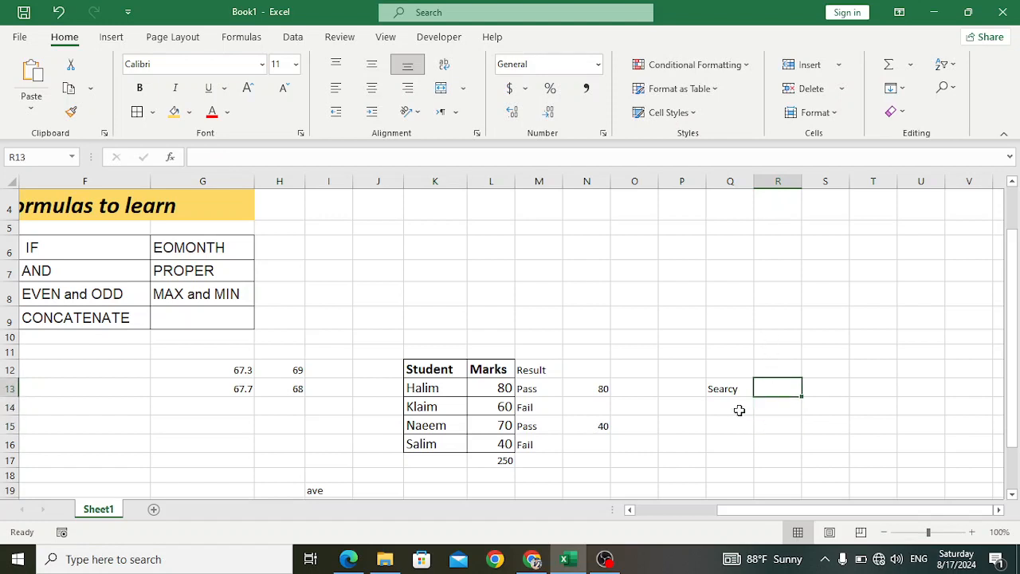
click(739, 410)
text(Marks)
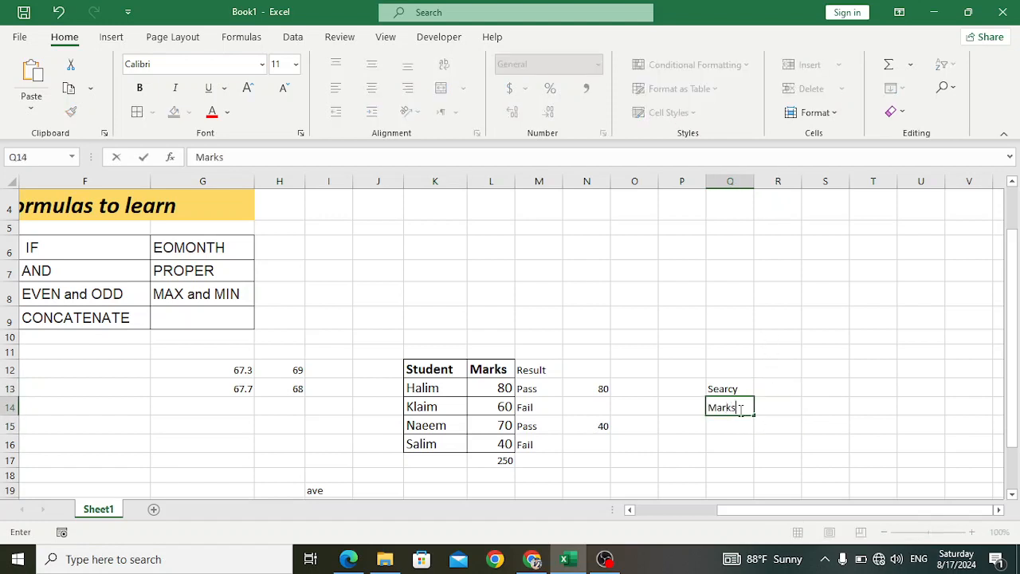
key(Right)
key(Up)
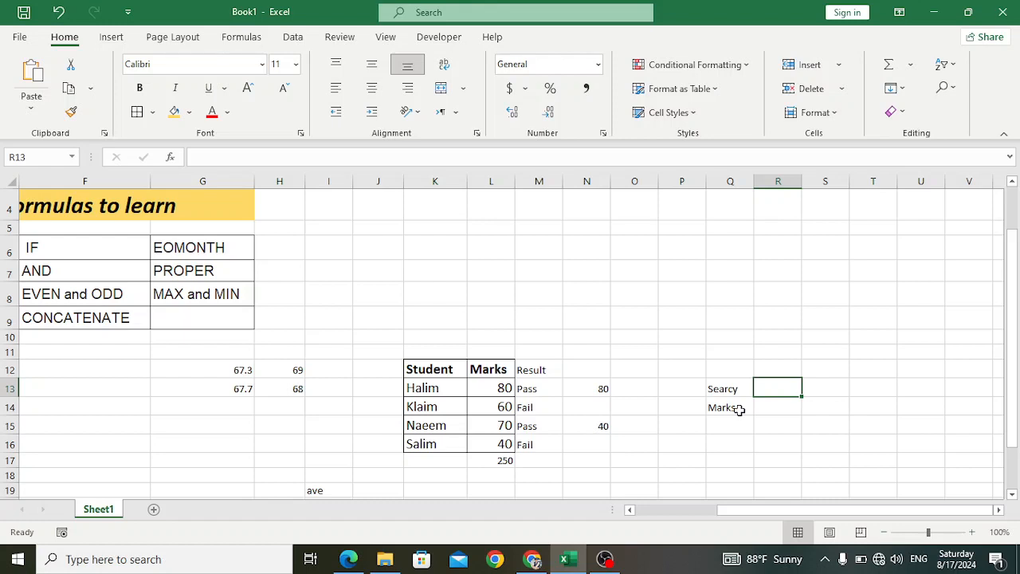
Step: Enter =XLOOKUP(R13,K13:K16,L13:L16) in R14 to return the marks of the student named in R13
key(Down)
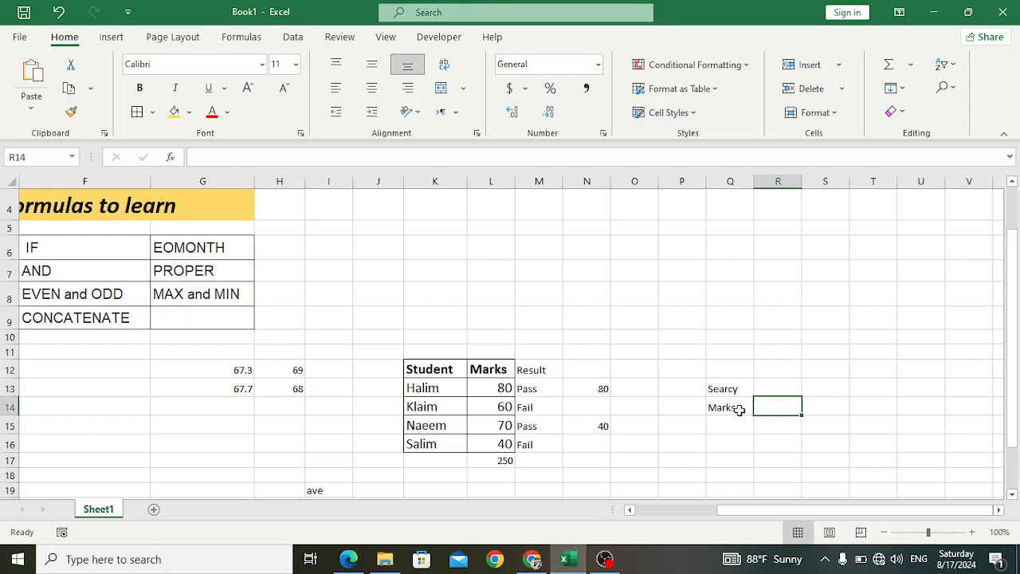
text(=x)
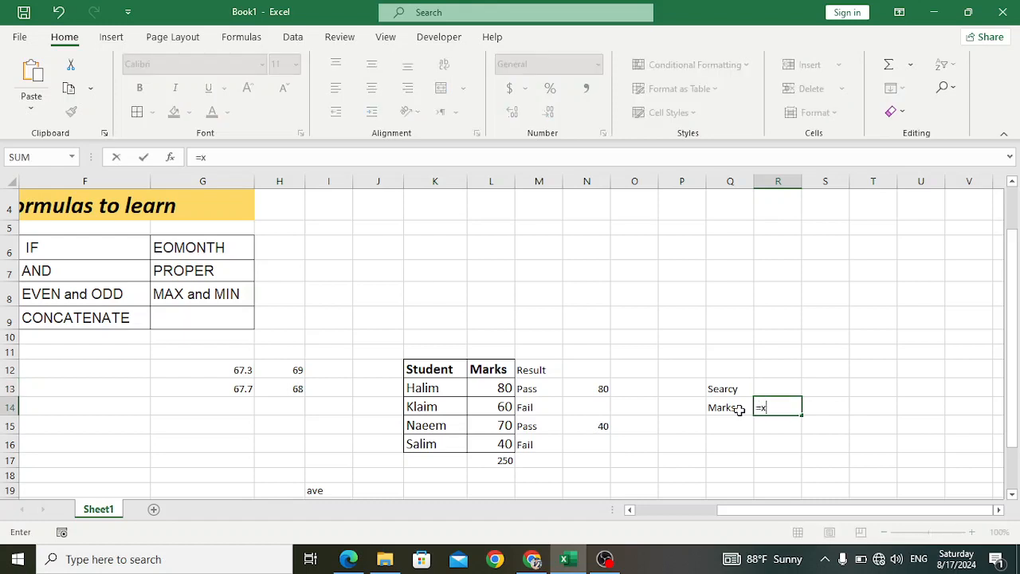
text(lo)
key(Tab)
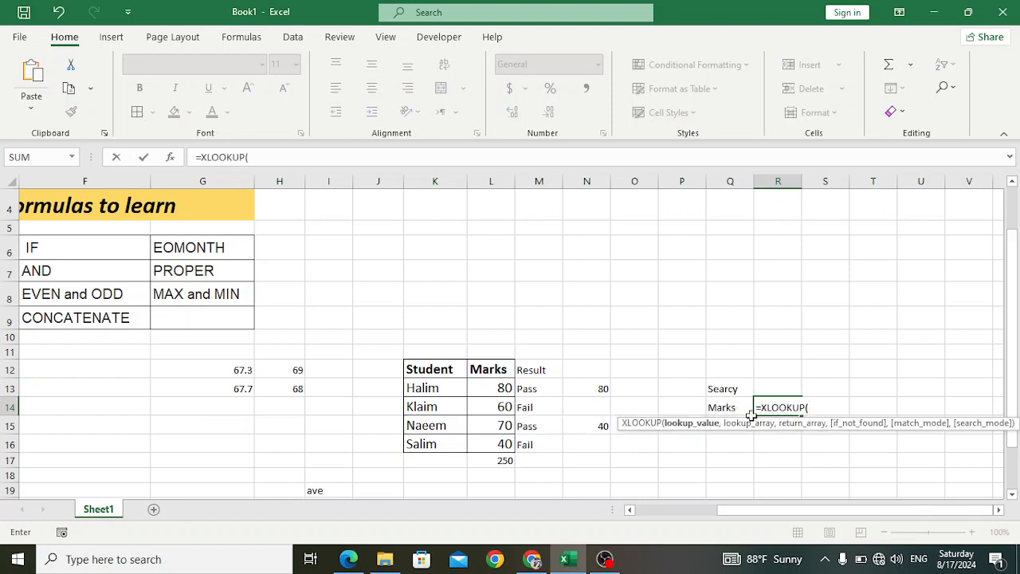
click(781, 388)
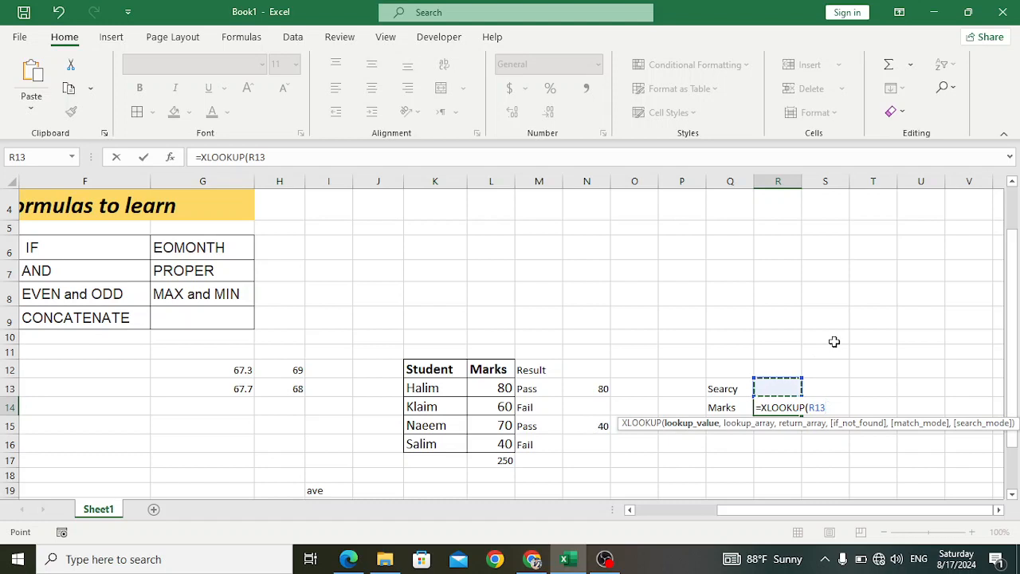
text(,)
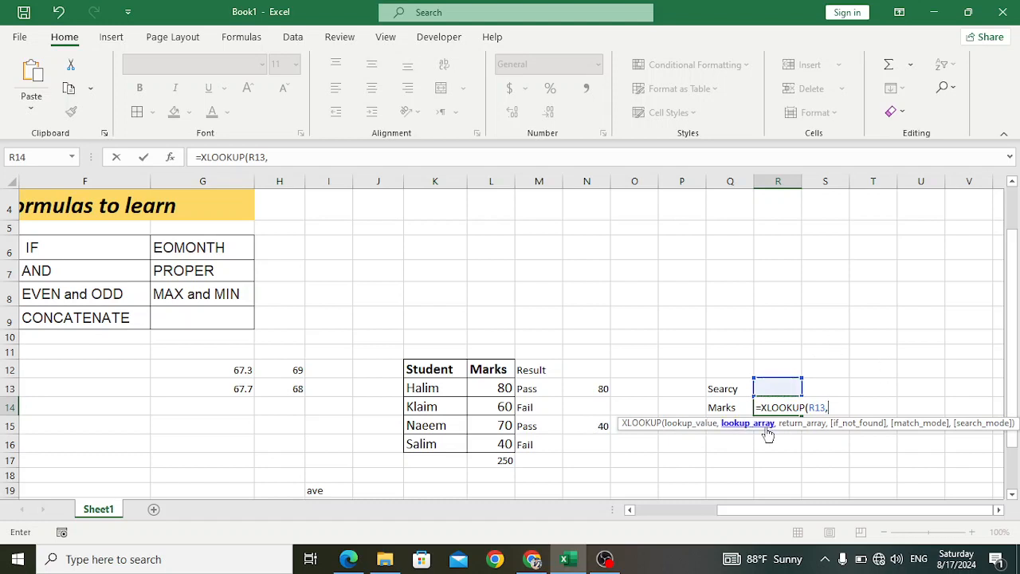
drag(422, 388, 423, 443)
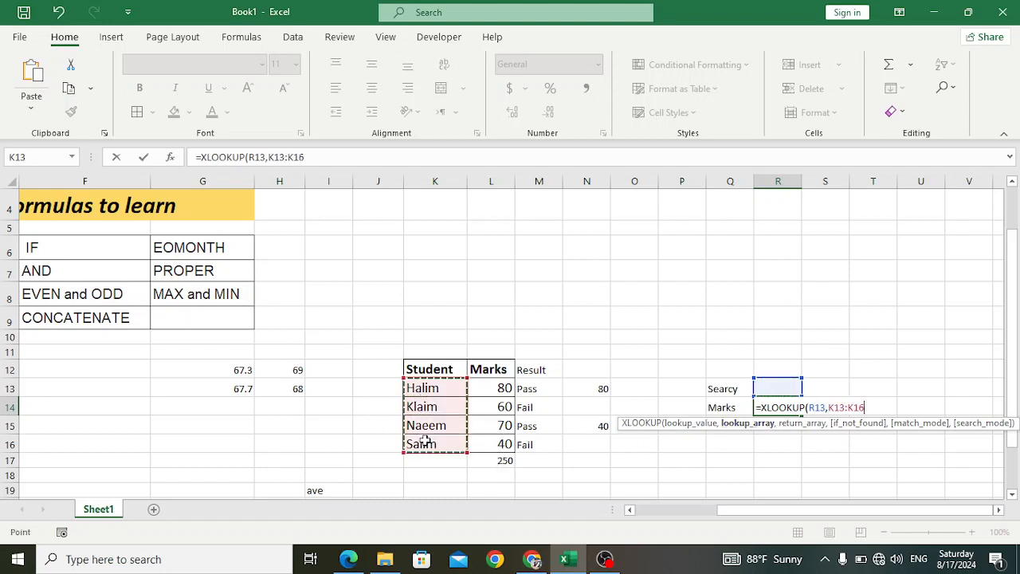
text(,)
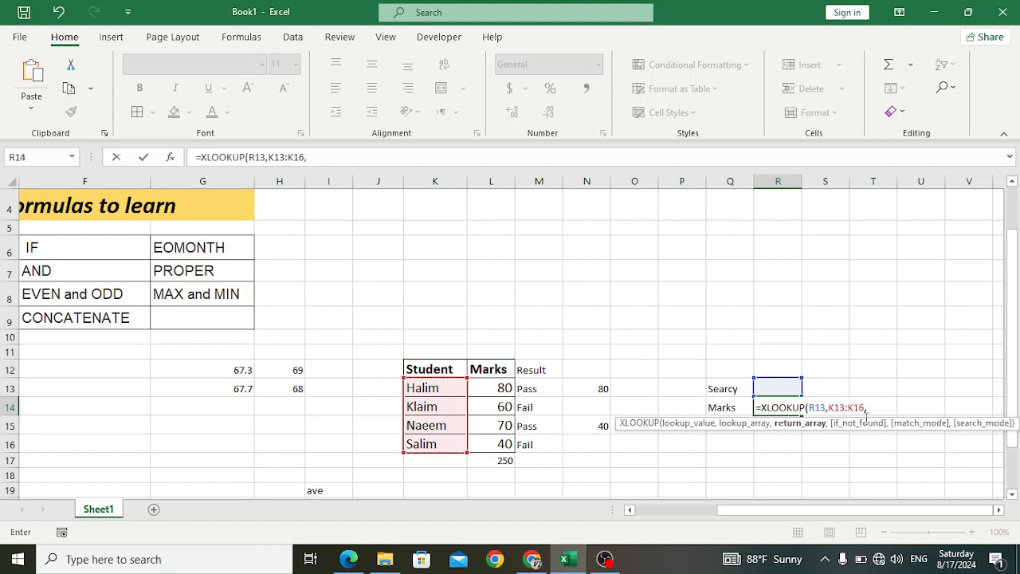
drag(488, 441, 489, 444)
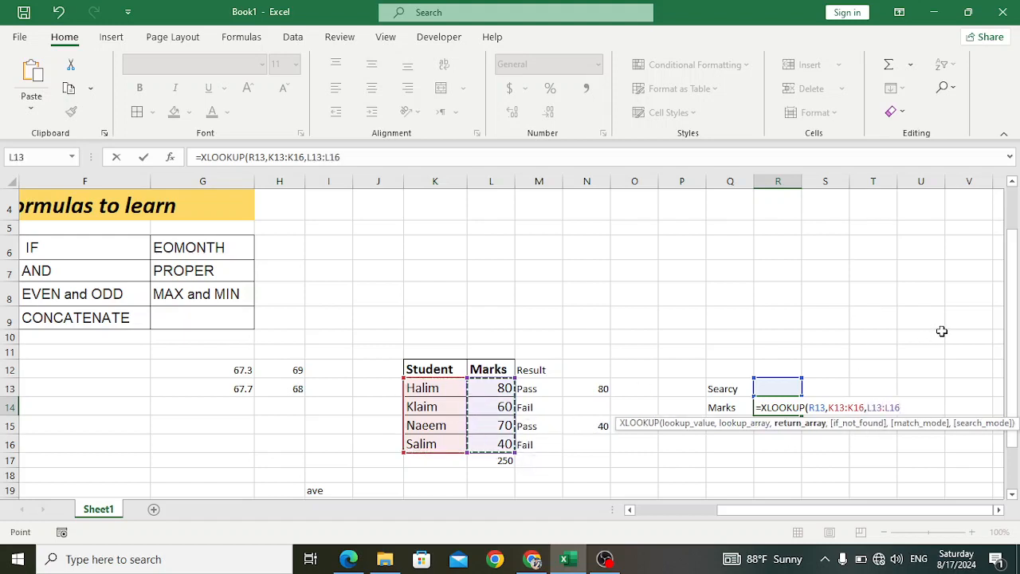
text())
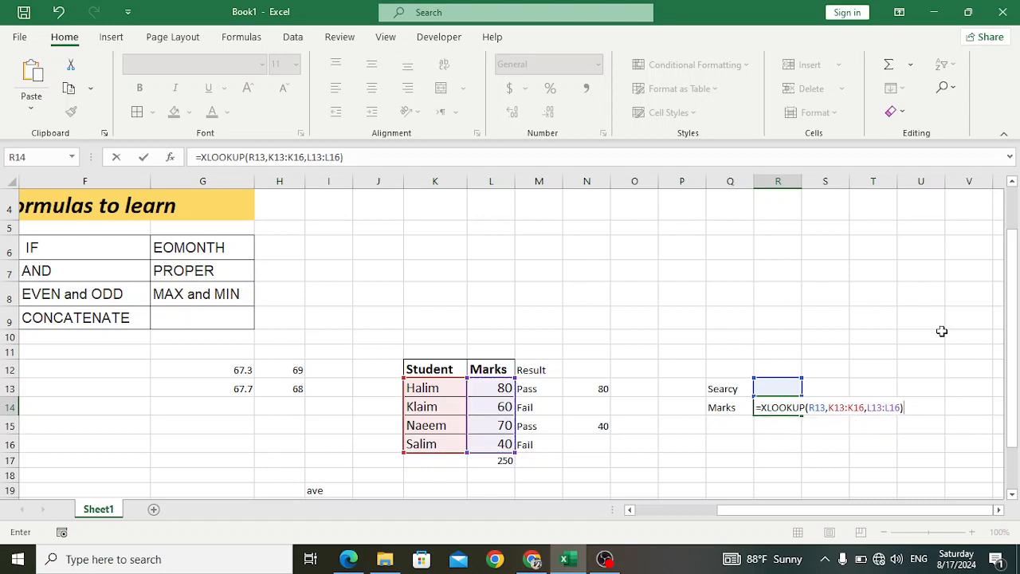
key(Return)
Step: Try a student's name in R13 as the lookup value
click(775, 385)
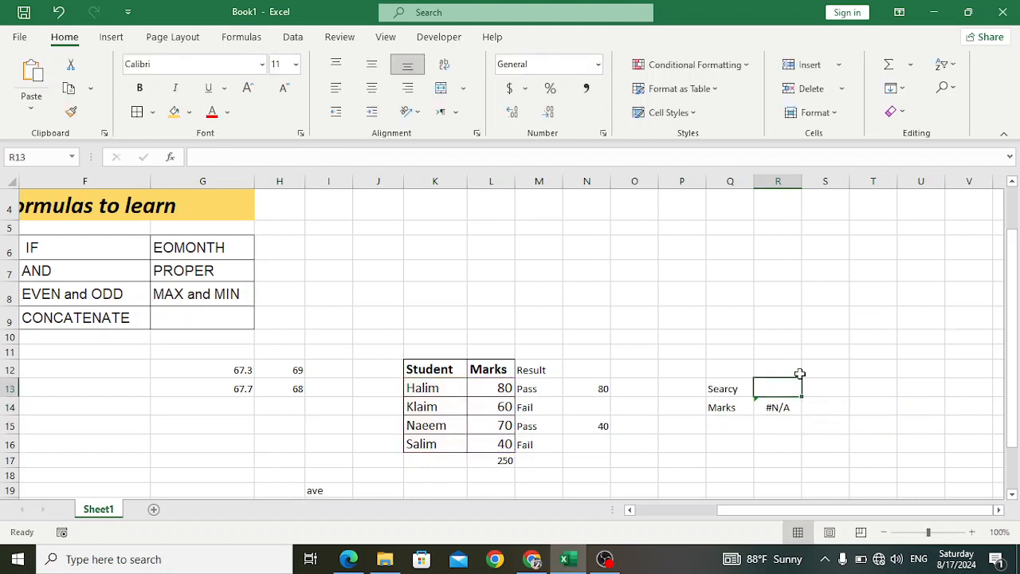
text(Kalim)
key(Return)
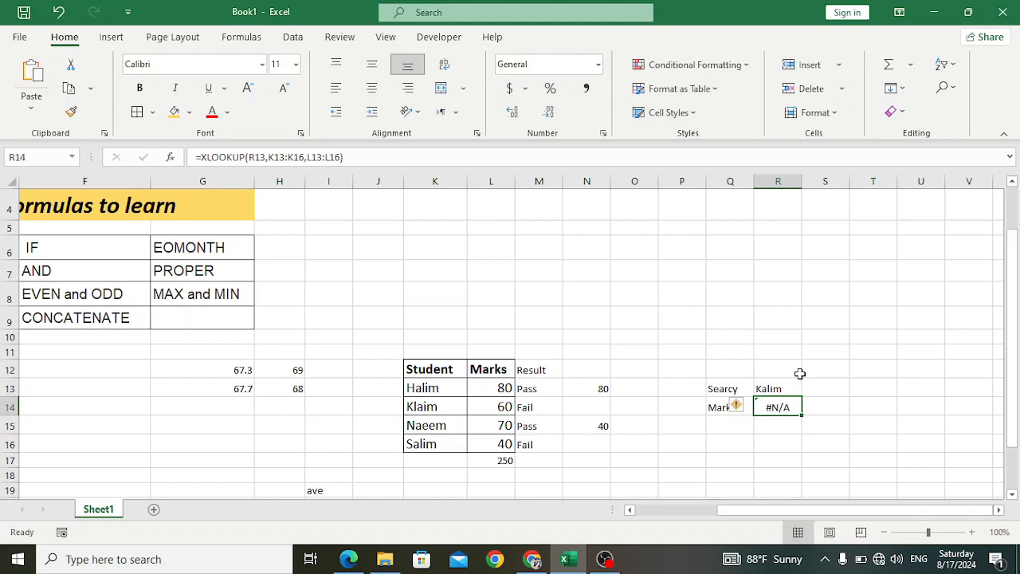
click(780, 385)
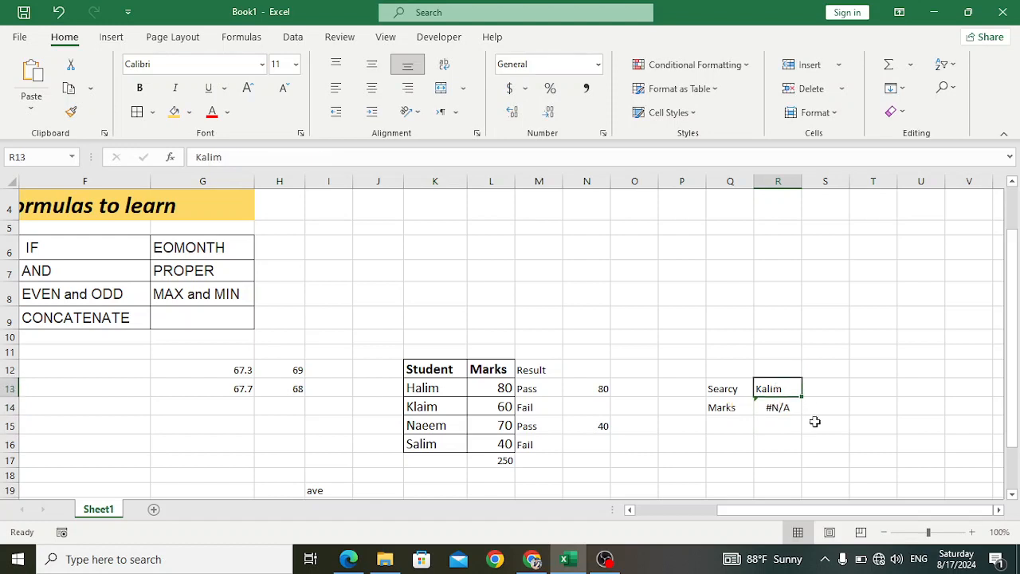
Step: Review the lookup value, lookup array and return array in the XLOOKUP formula in R14
double_click(799, 410)
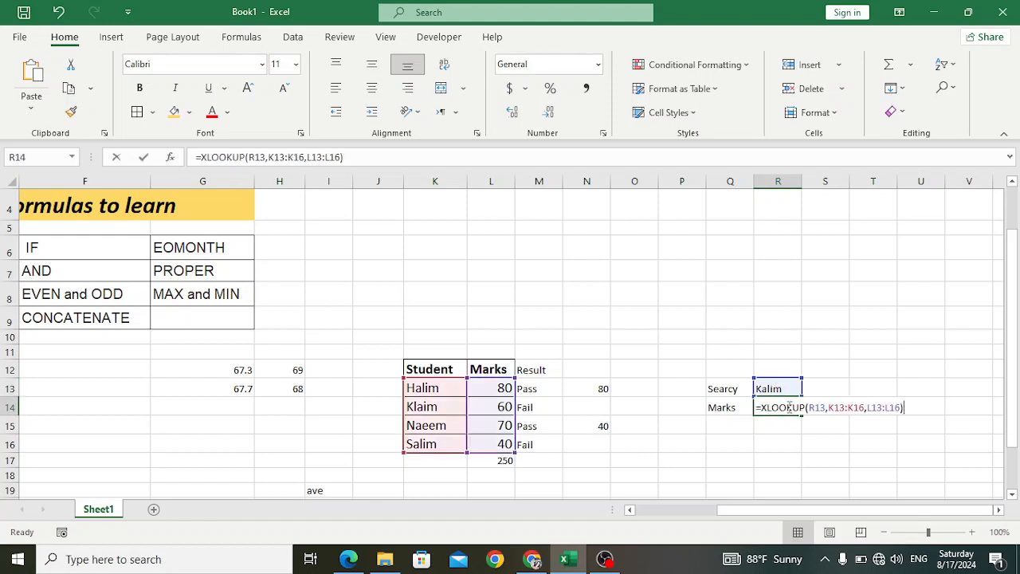
click(900, 409)
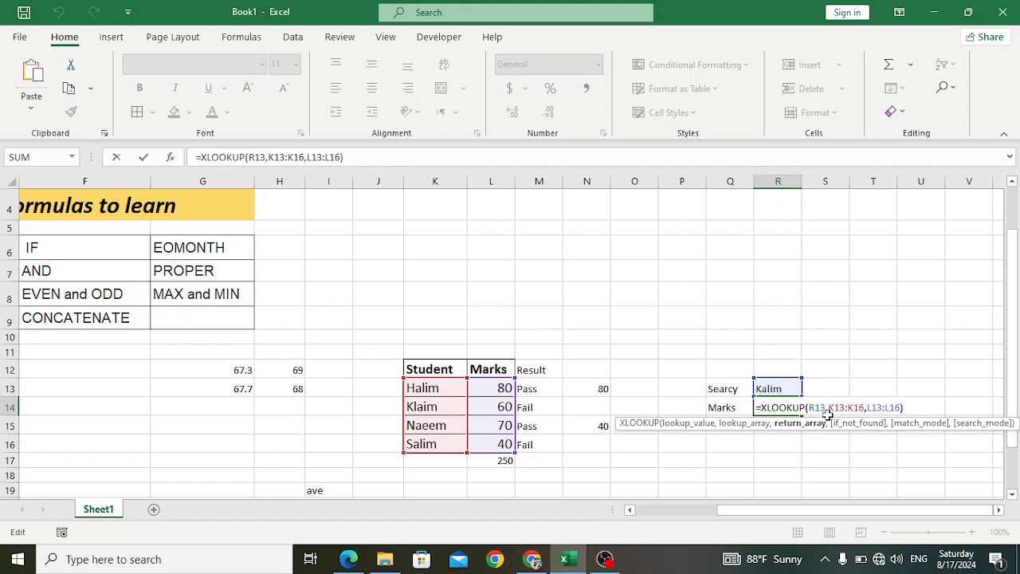
click(914, 407)
key(Return)
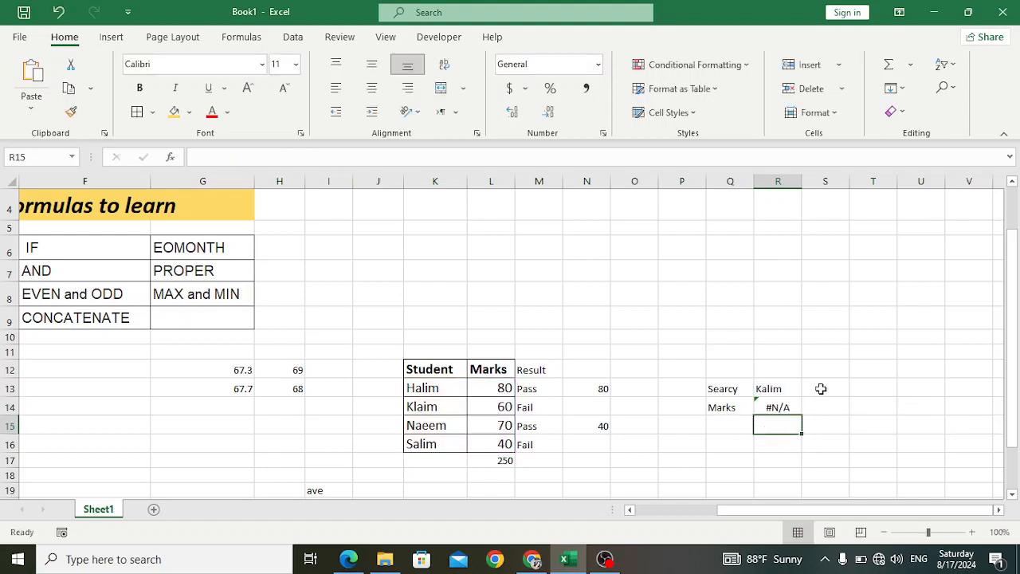
Step: Retry the same name in R13, replace it with the student's name from K13, and check the spelling in K14
click(772, 389)
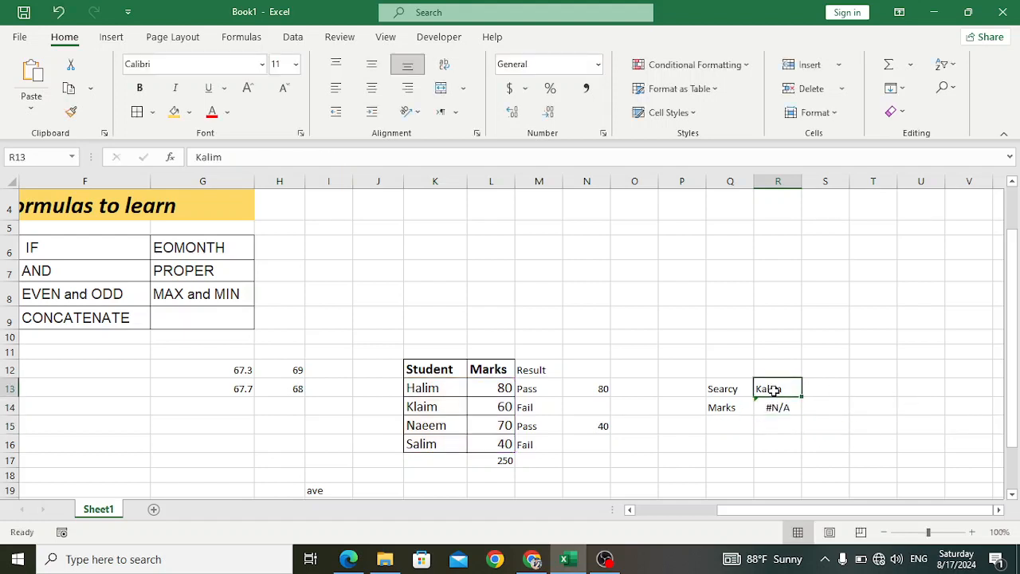
text(Kalim)
key(Return)
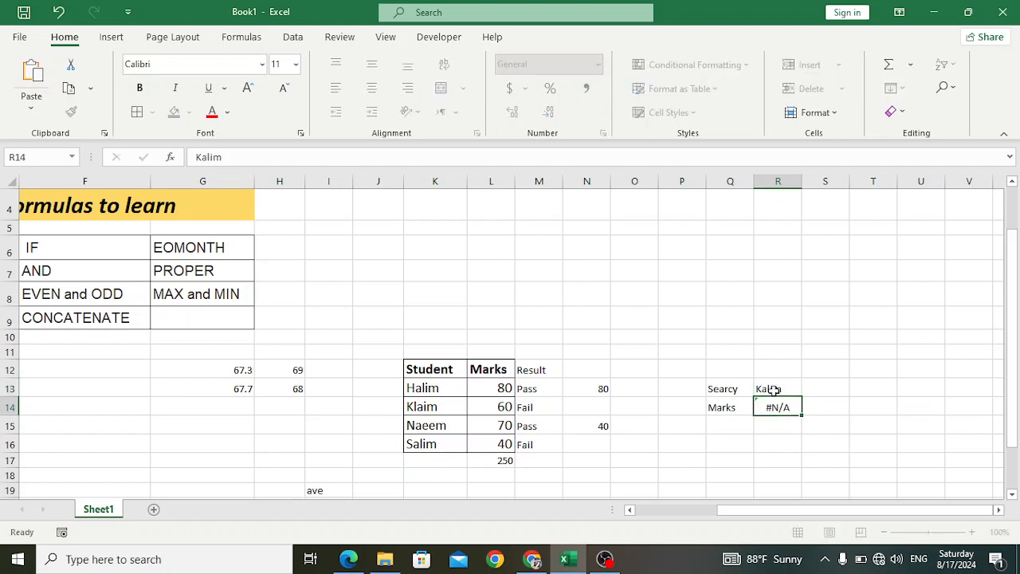
click(774, 389)
text(Ha)
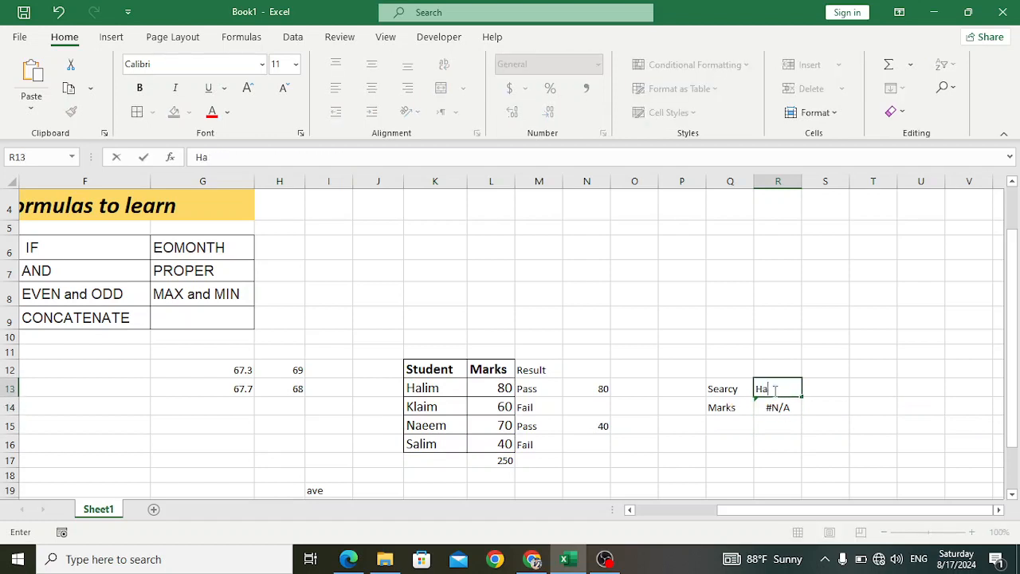
key(Return)
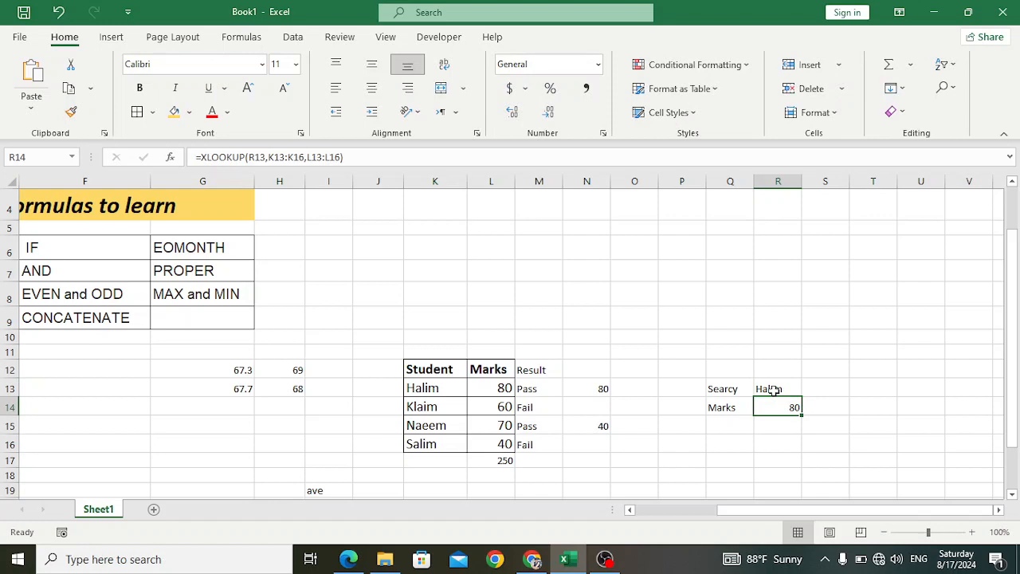
double_click(449, 407)
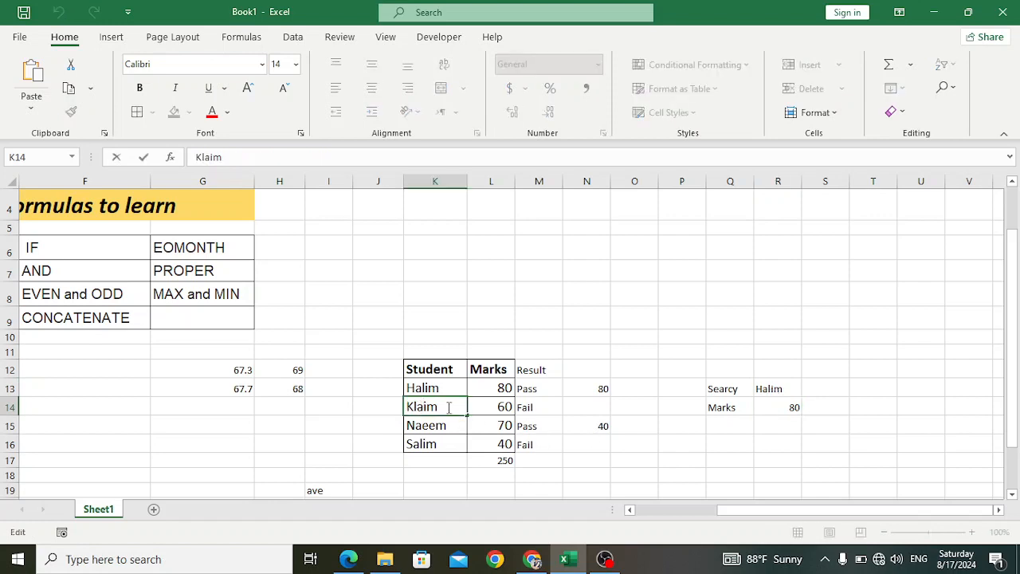
click(794, 439)
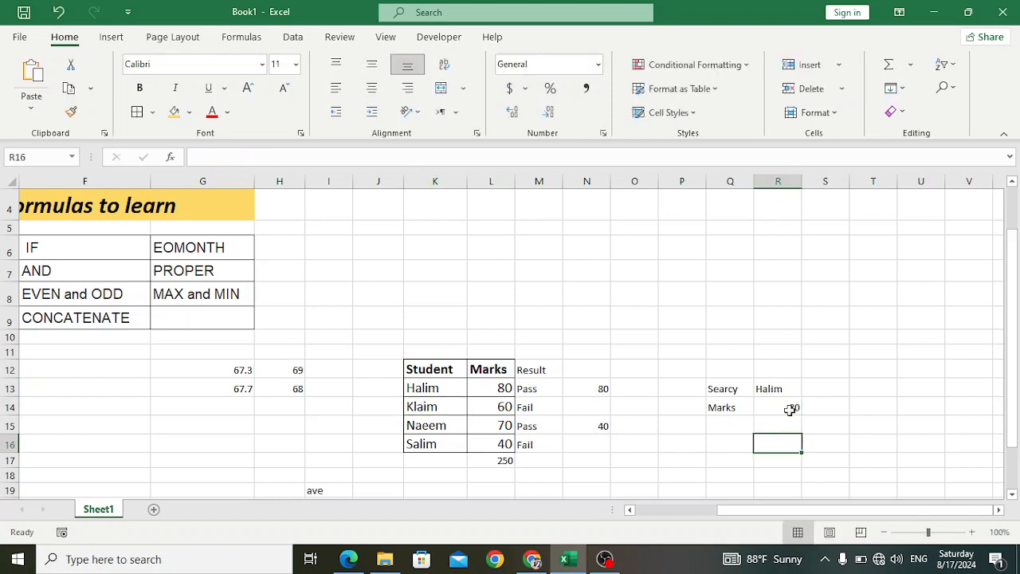
Step: Test the lookup by entering the student's name from K15 in R13, followed by the name from K16
click(781, 390)
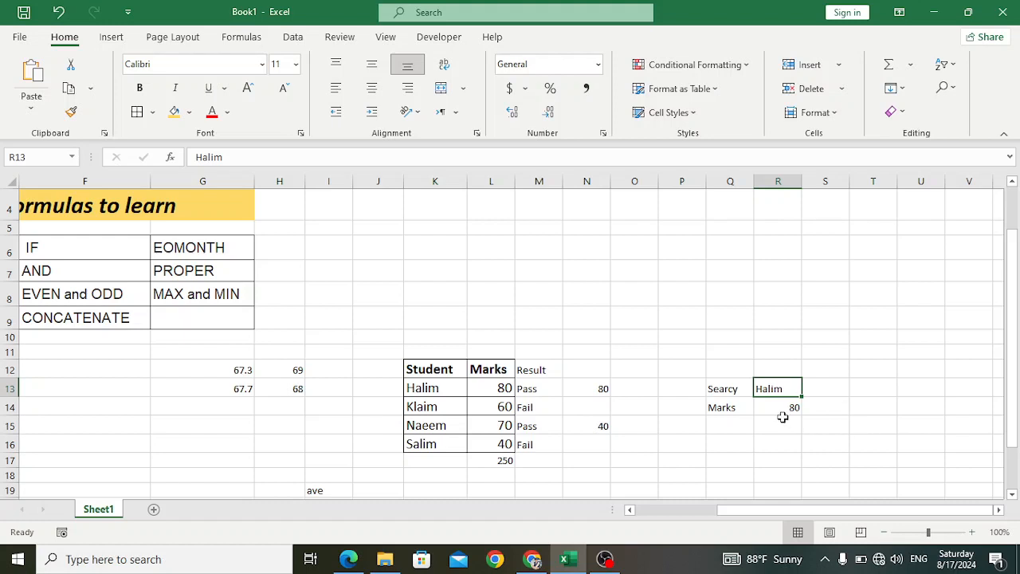
text(Naeem)
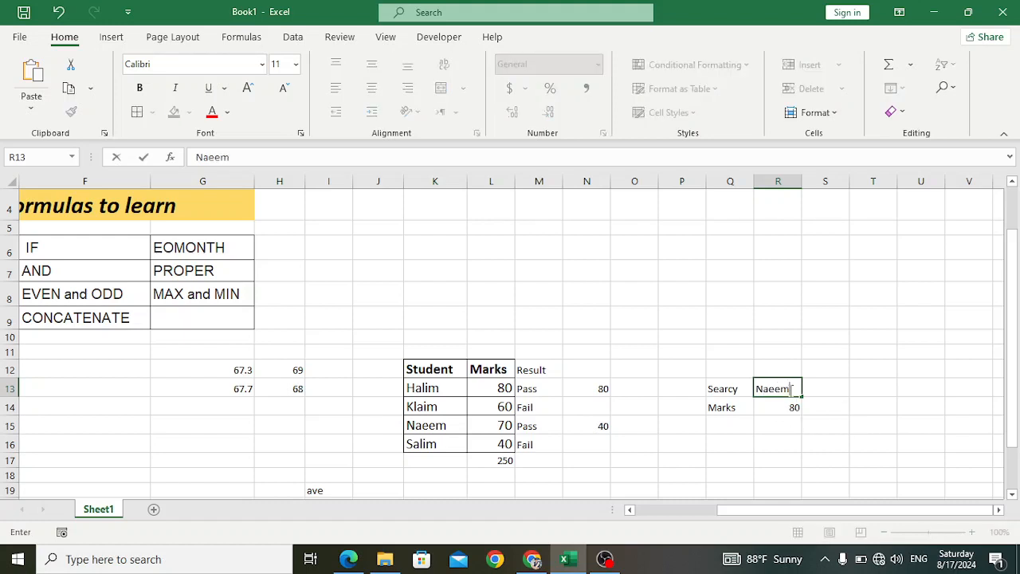
key(Return)
click(788, 389)
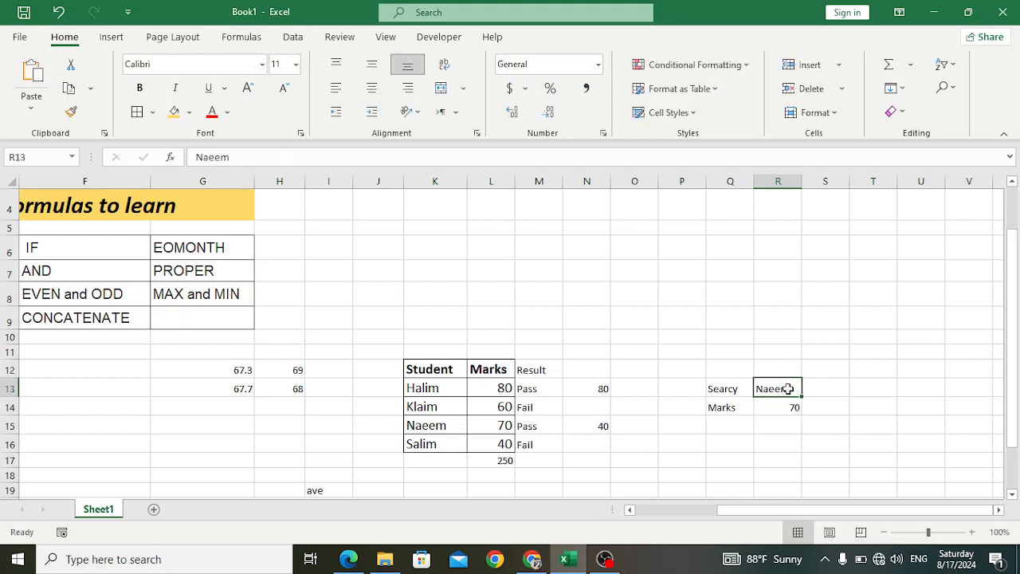
text(Salim)
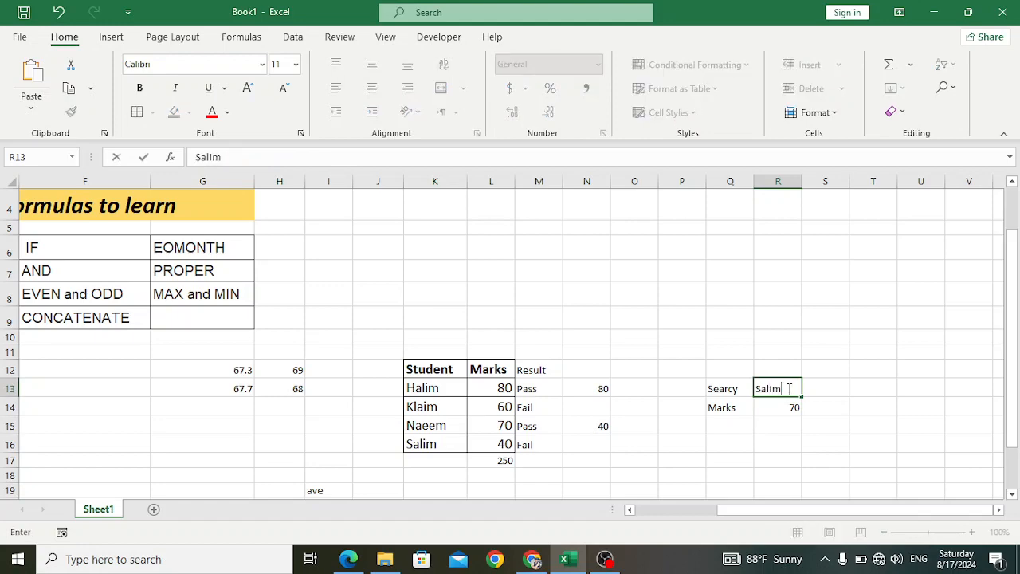
key(Return)
Step: Return to the formula list, select the CONCATENATE entry in F9, and look over the sheet for free example space
drag(836, 509, 689, 517)
scroll(654, 456, up, 1)
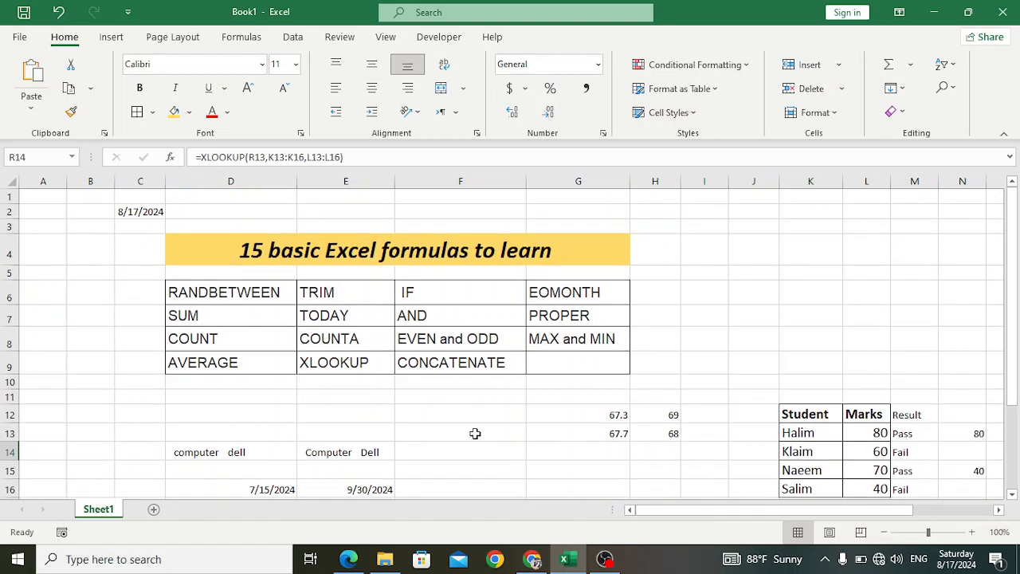
click(461, 365)
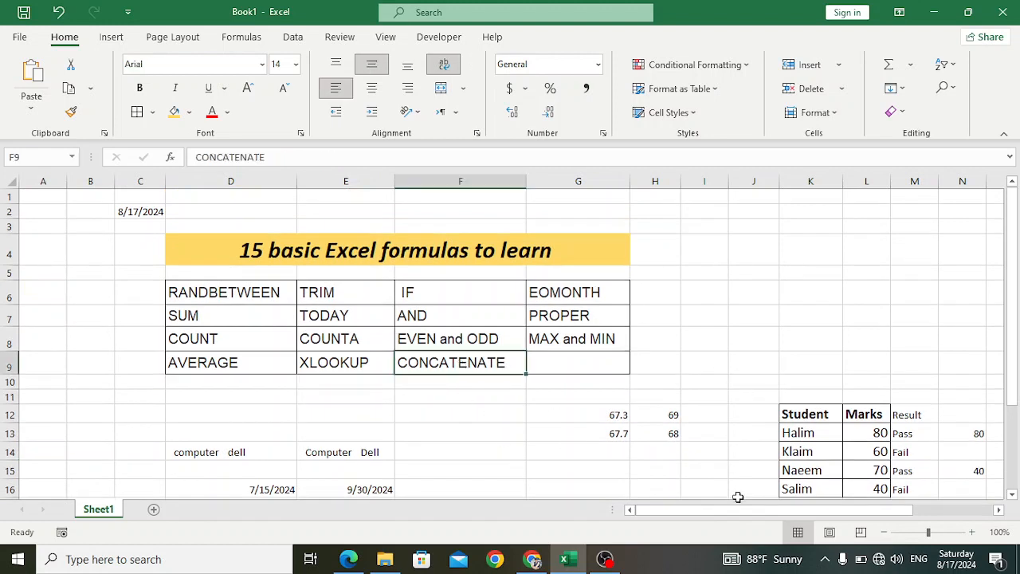
drag(737, 509, 777, 516)
scroll(599, 404, down, 3)
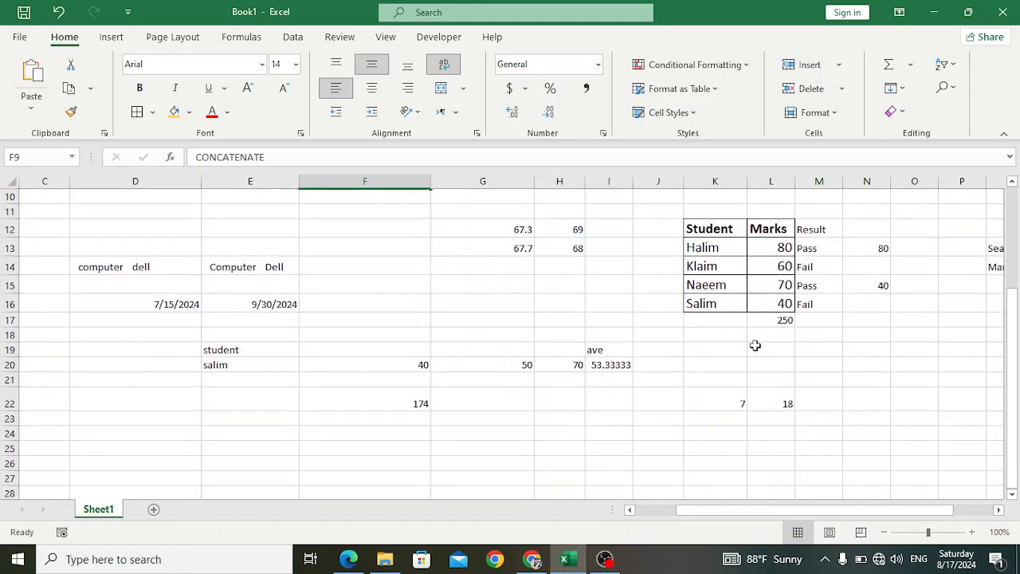
Step: Enter a sample first name in E25 and a sample last name in F25
click(249, 445)
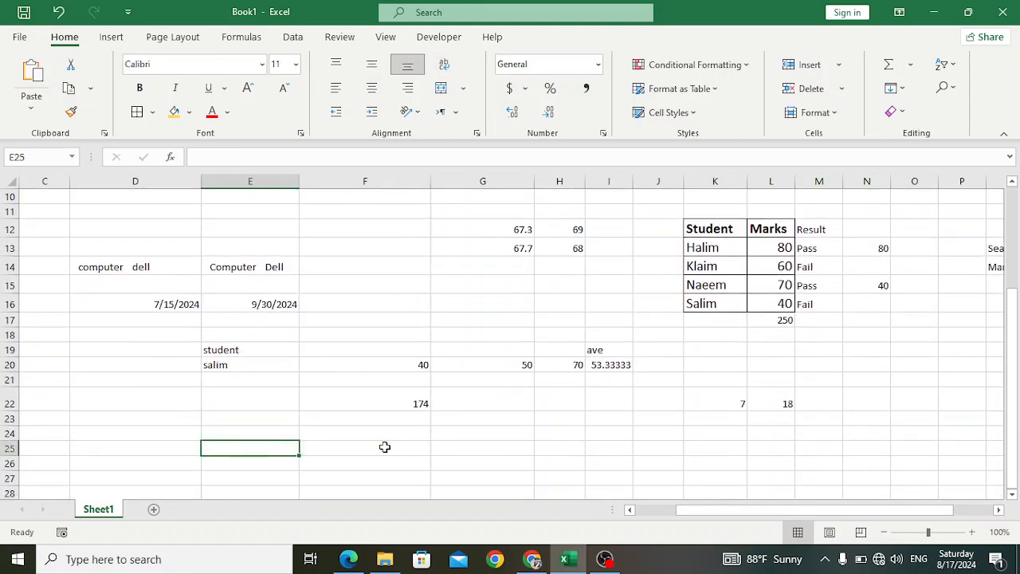
text(John)
click(385, 447)
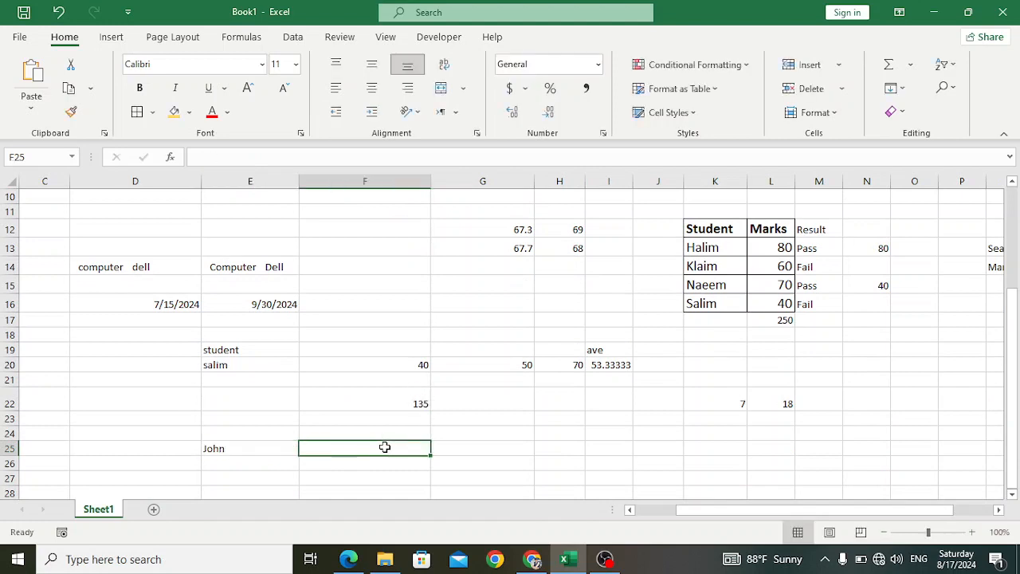
text(Smih)
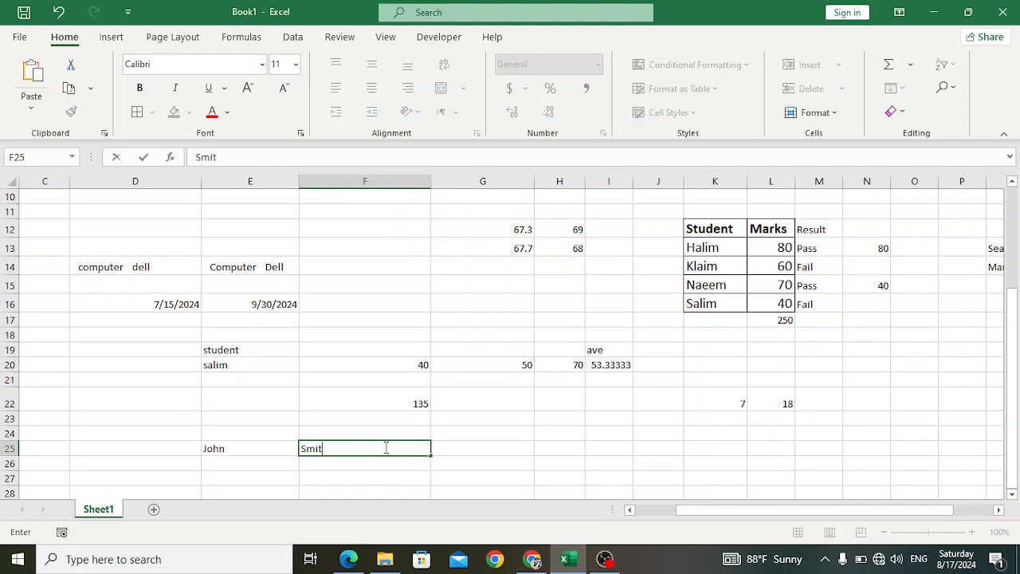
key(Tab)
Step: Enter =CONCATENATE(E25:F25) in G25 to combine the name cells as a range, and check the formula
text(=con)
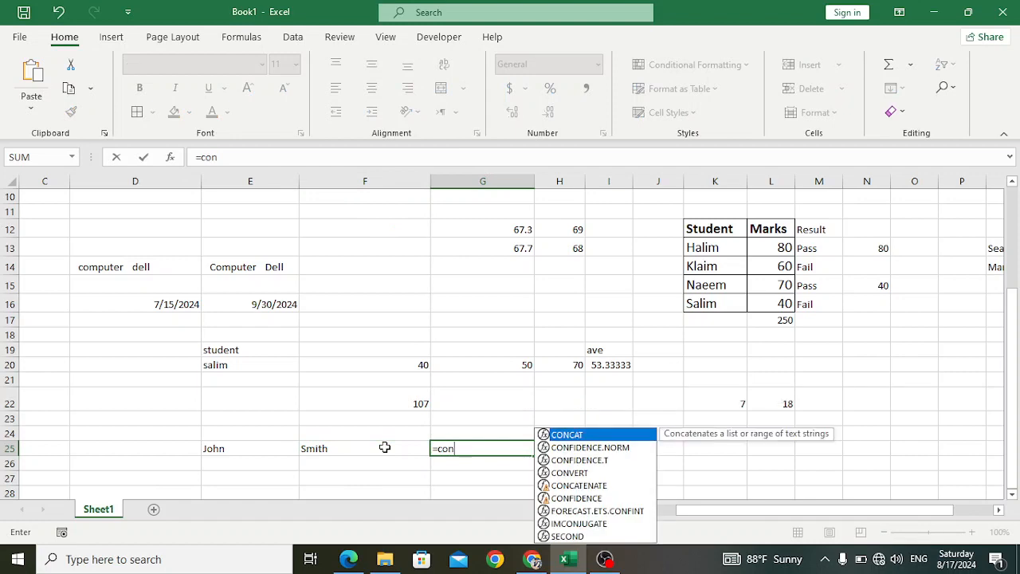
text(c)
key(Down)
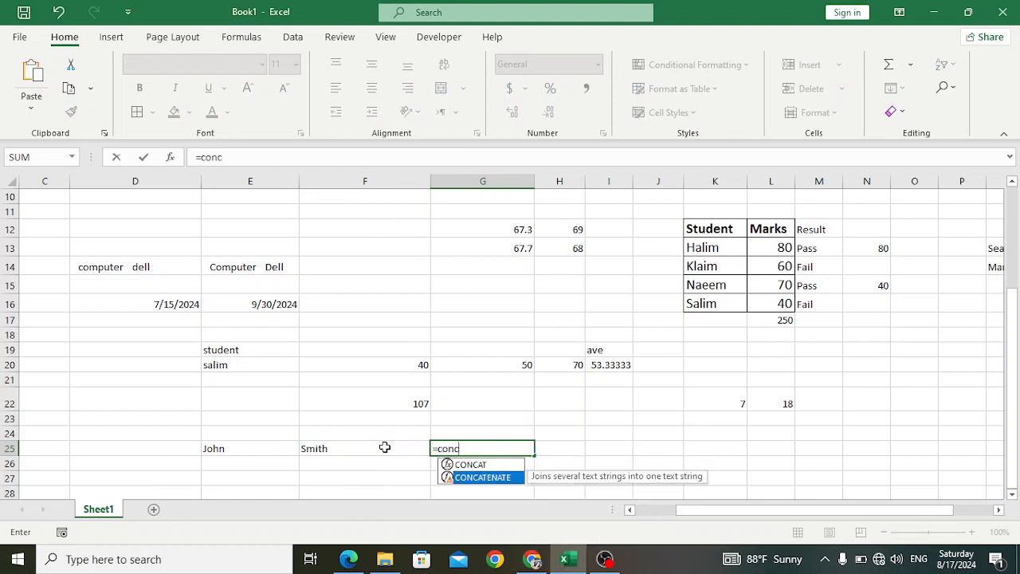
key(Tab)
drag(265, 453, 325, 454)
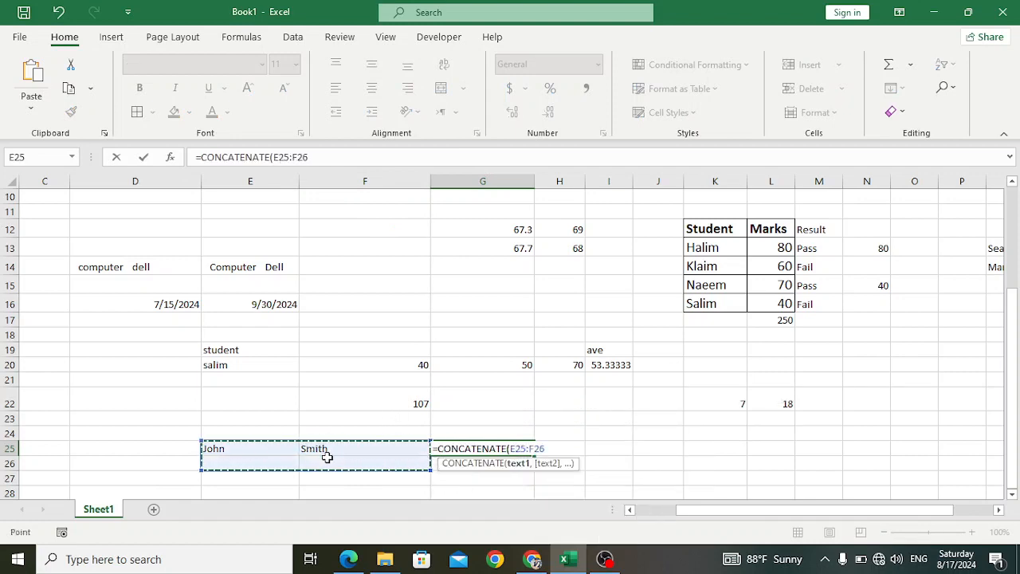
text())
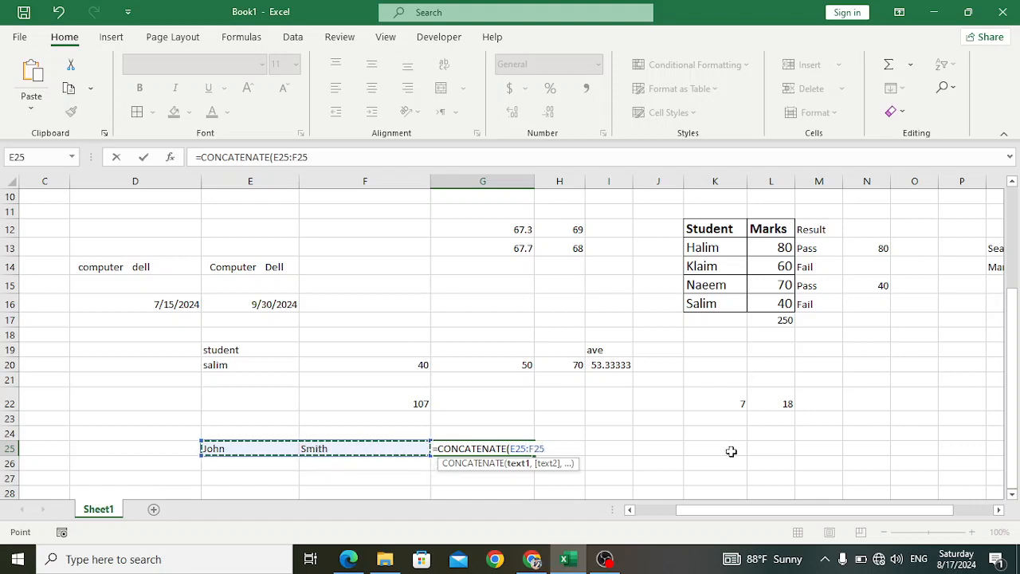
key(Return)
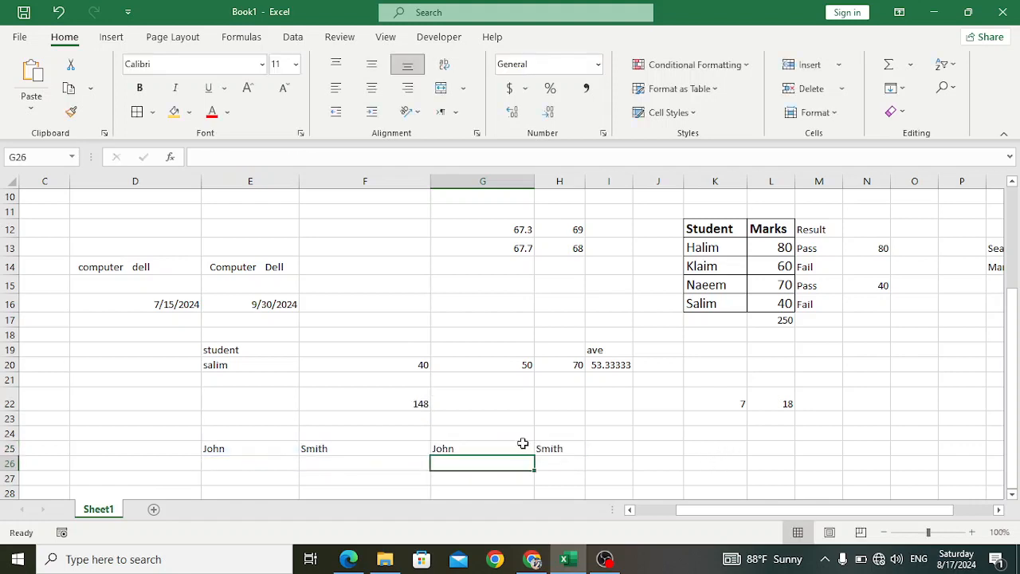
click(496, 446)
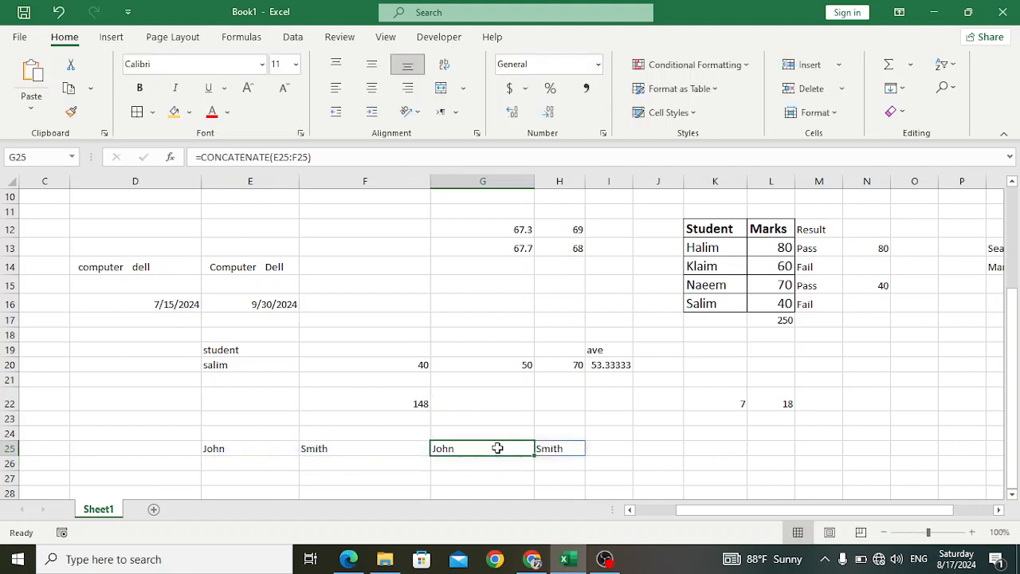
click(560, 472)
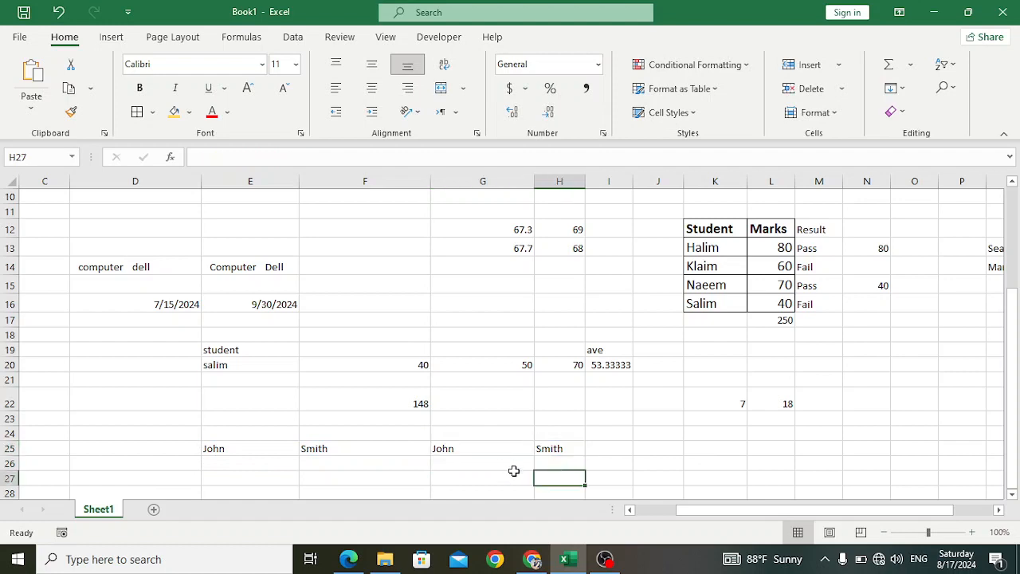
scroll(460, 463, down, 2)
click(269, 385)
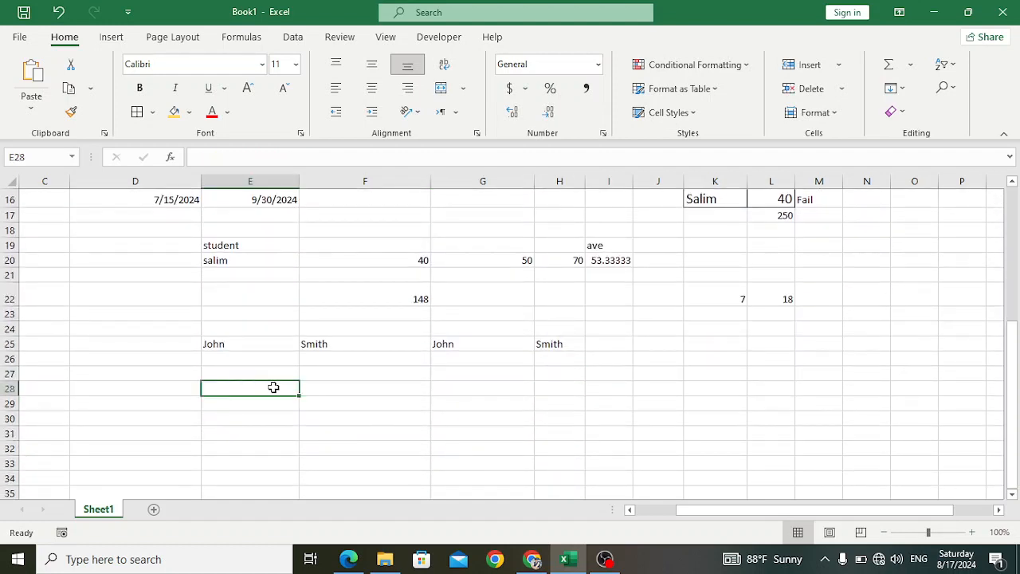
text(=con)
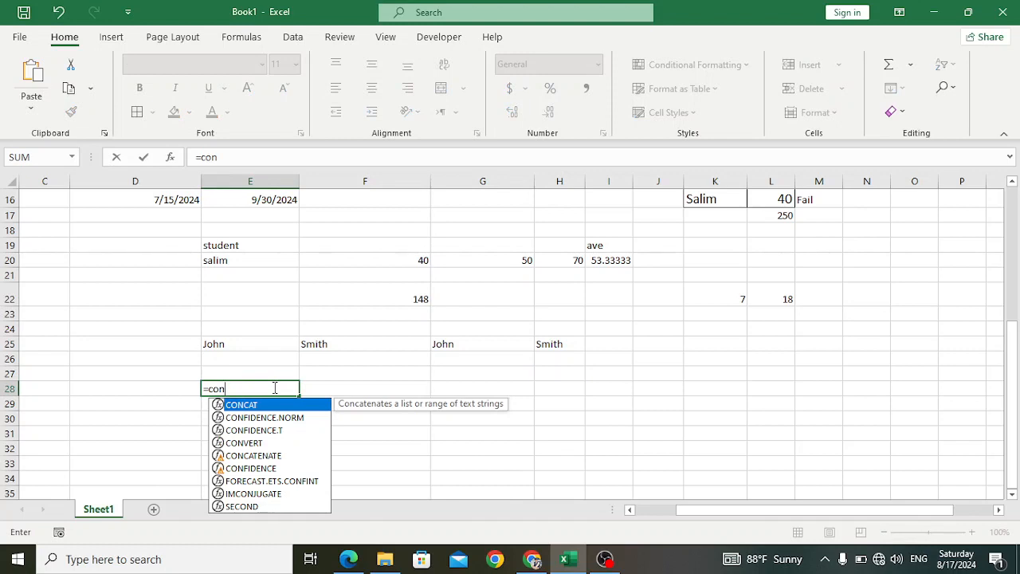
key(BackSpace)
key(BackSpace)
key(BackSpace)
key(BackSpace)
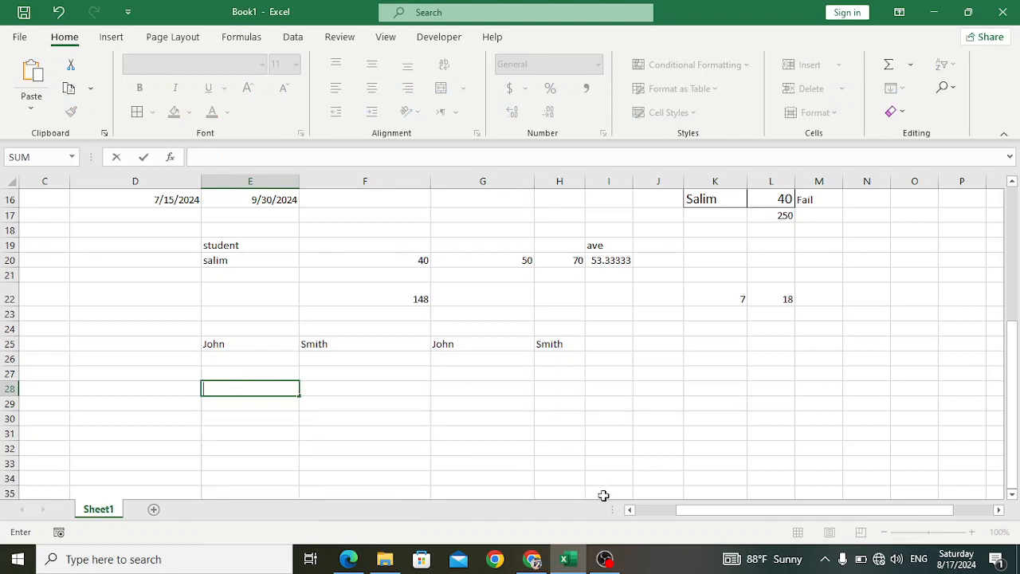
click(673, 570)
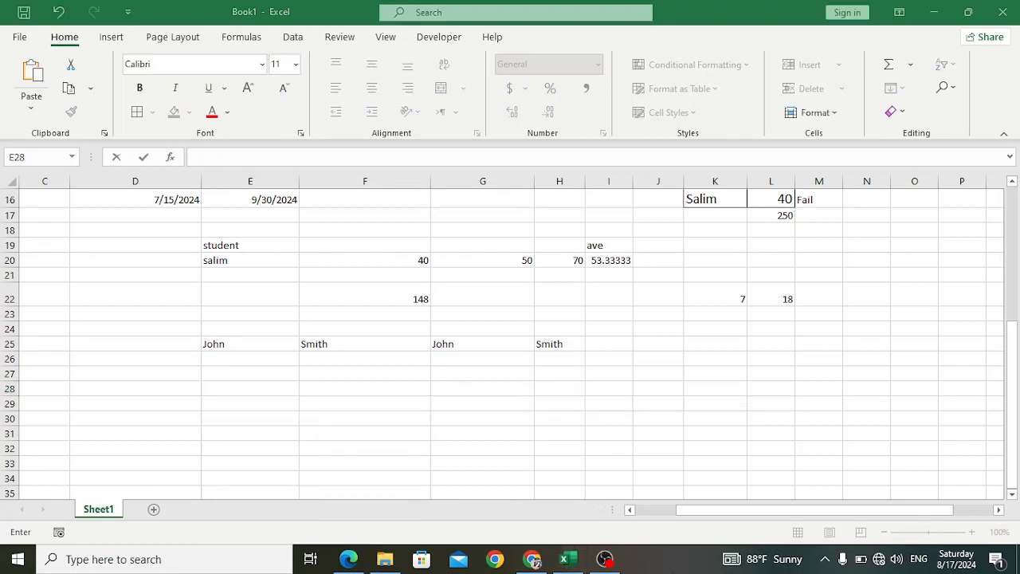
Step: Join the first and last names in E28 with =CONCATENATE(E25,F25), and review the finished formula
click(247, 365)
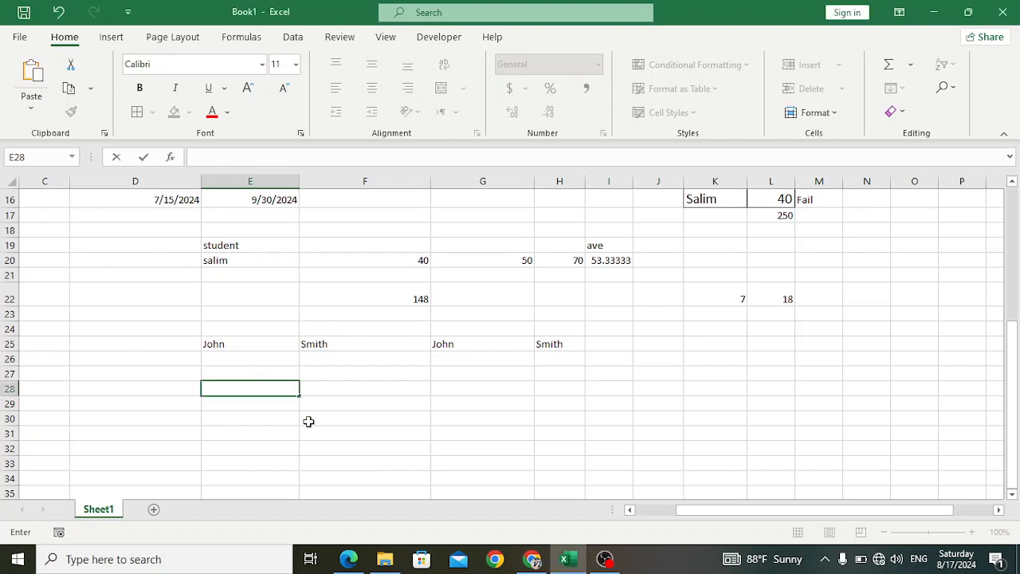
text(=conc)
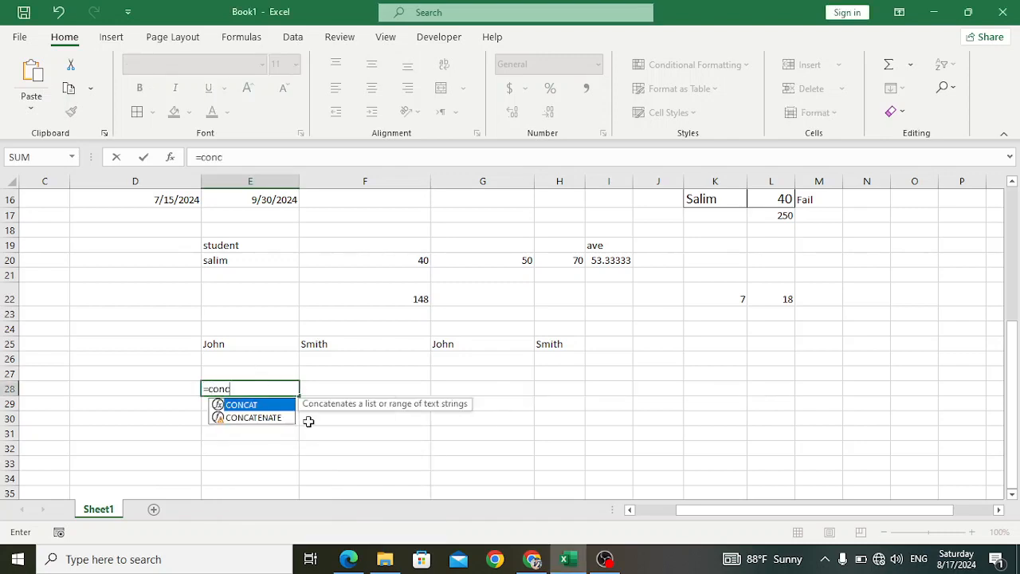
key(Down)
key(Tab)
click(243, 345)
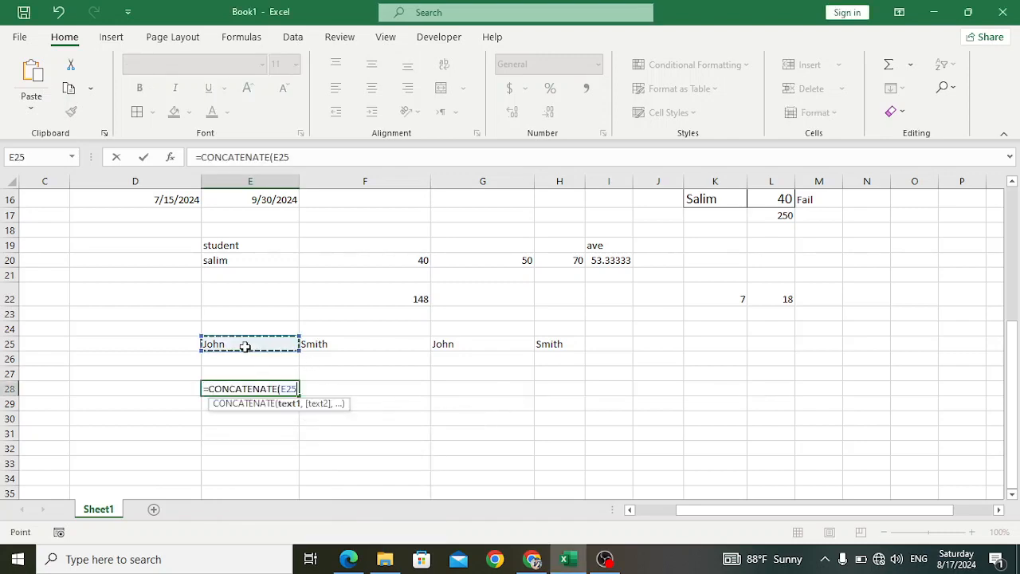
text(,)
click(325, 349)
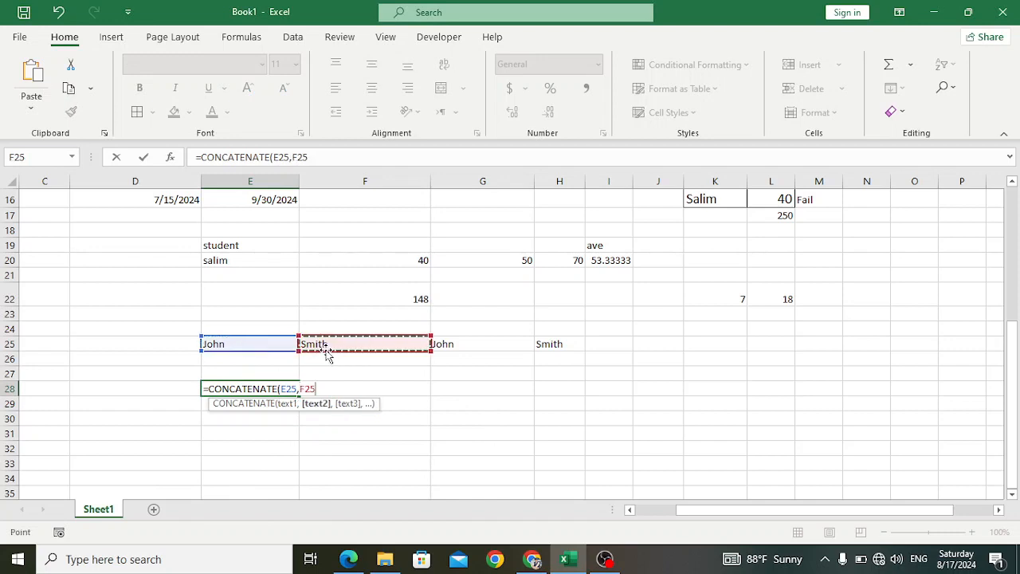
text())
key(Return)
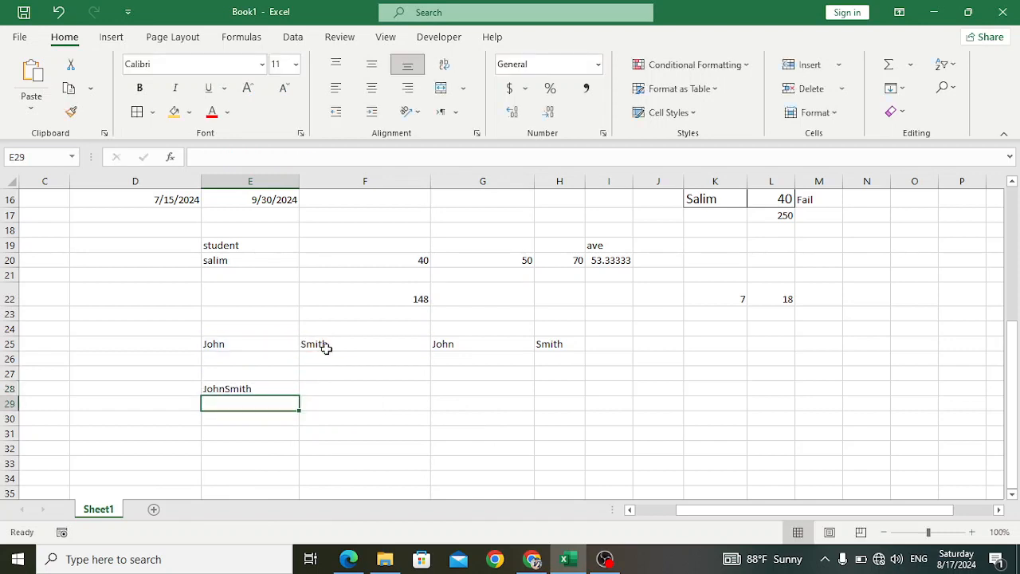
click(269, 387)
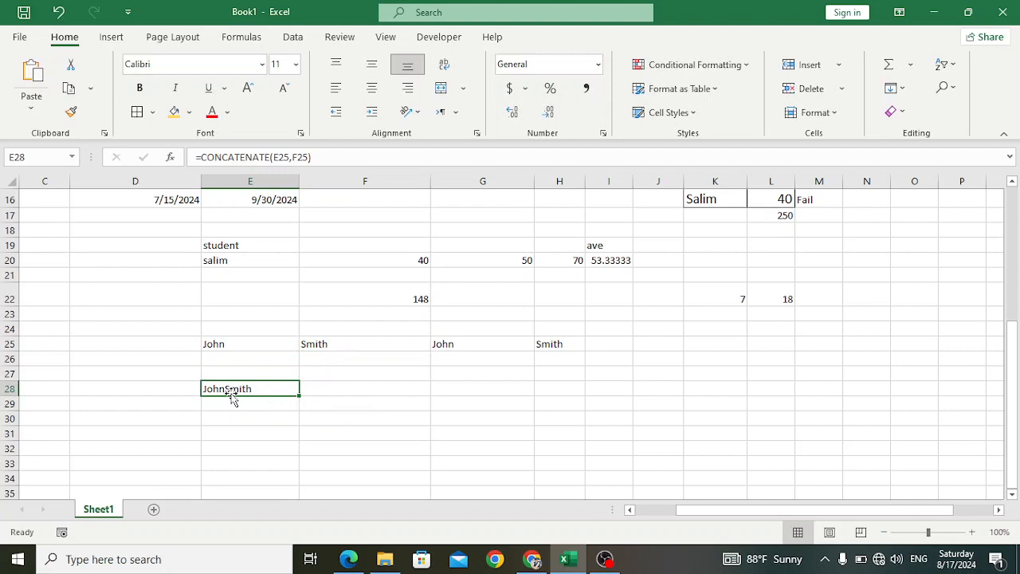
Step: Return to the start of the sheet to look over the list of 15 basic Excel formulas
click(651, 560)
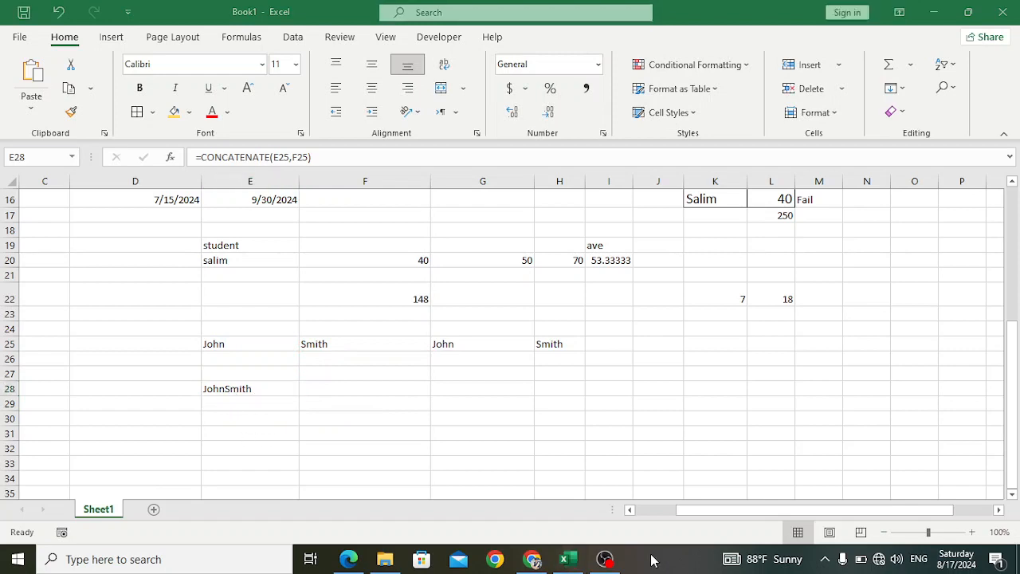
scroll(611, 454, up, 5)
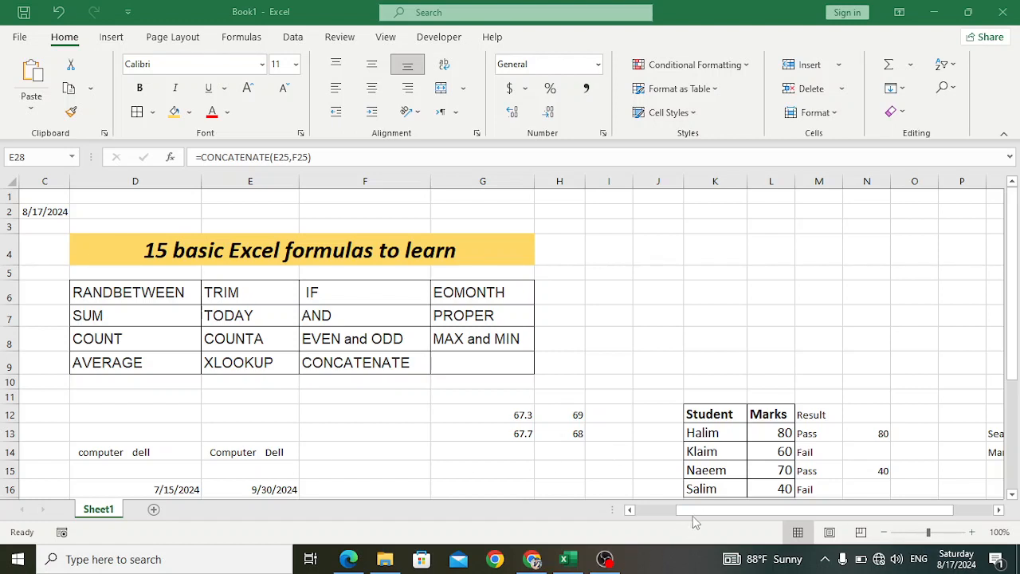
drag(697, 509, 632, 510)
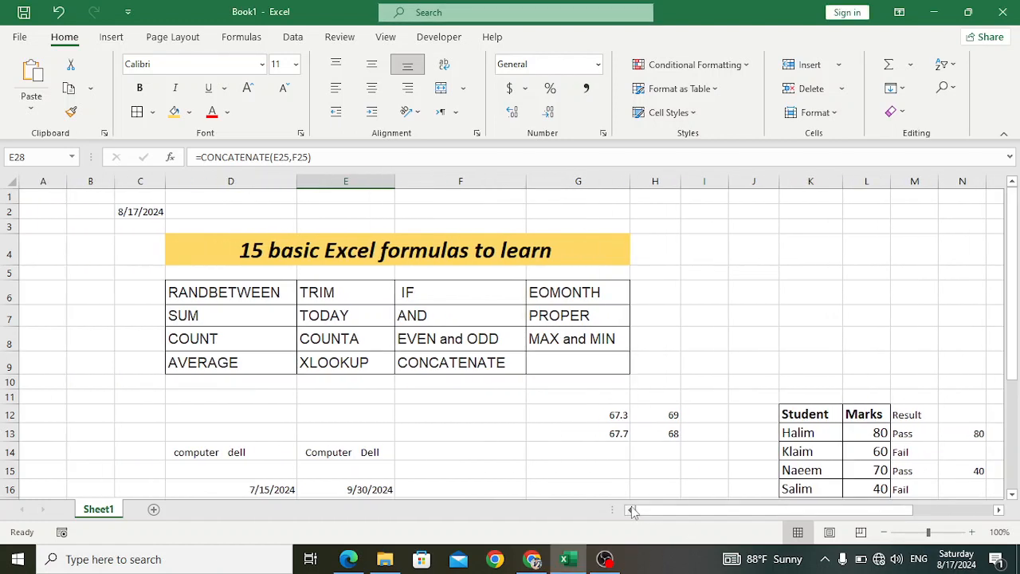
click(636, 570)
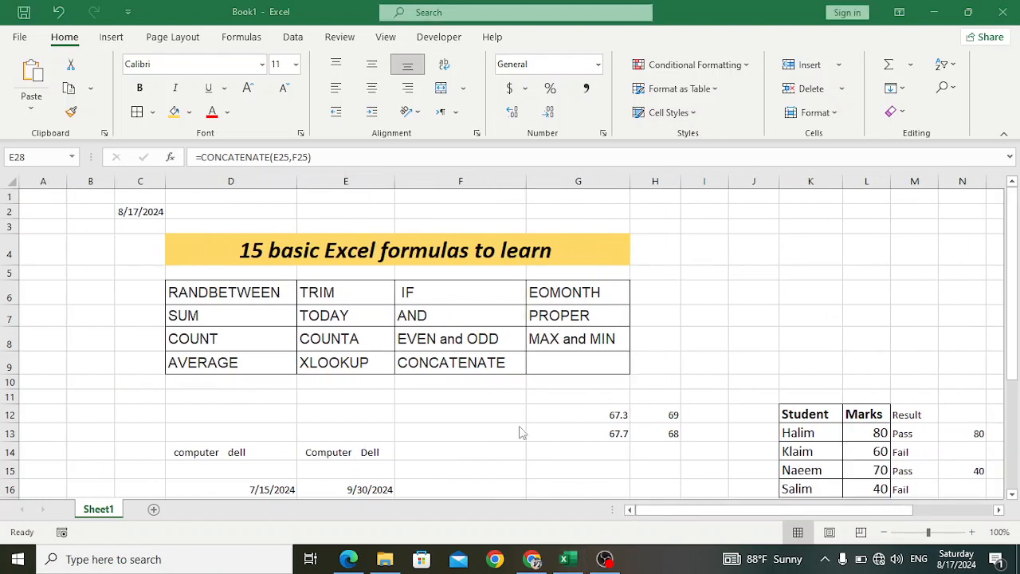